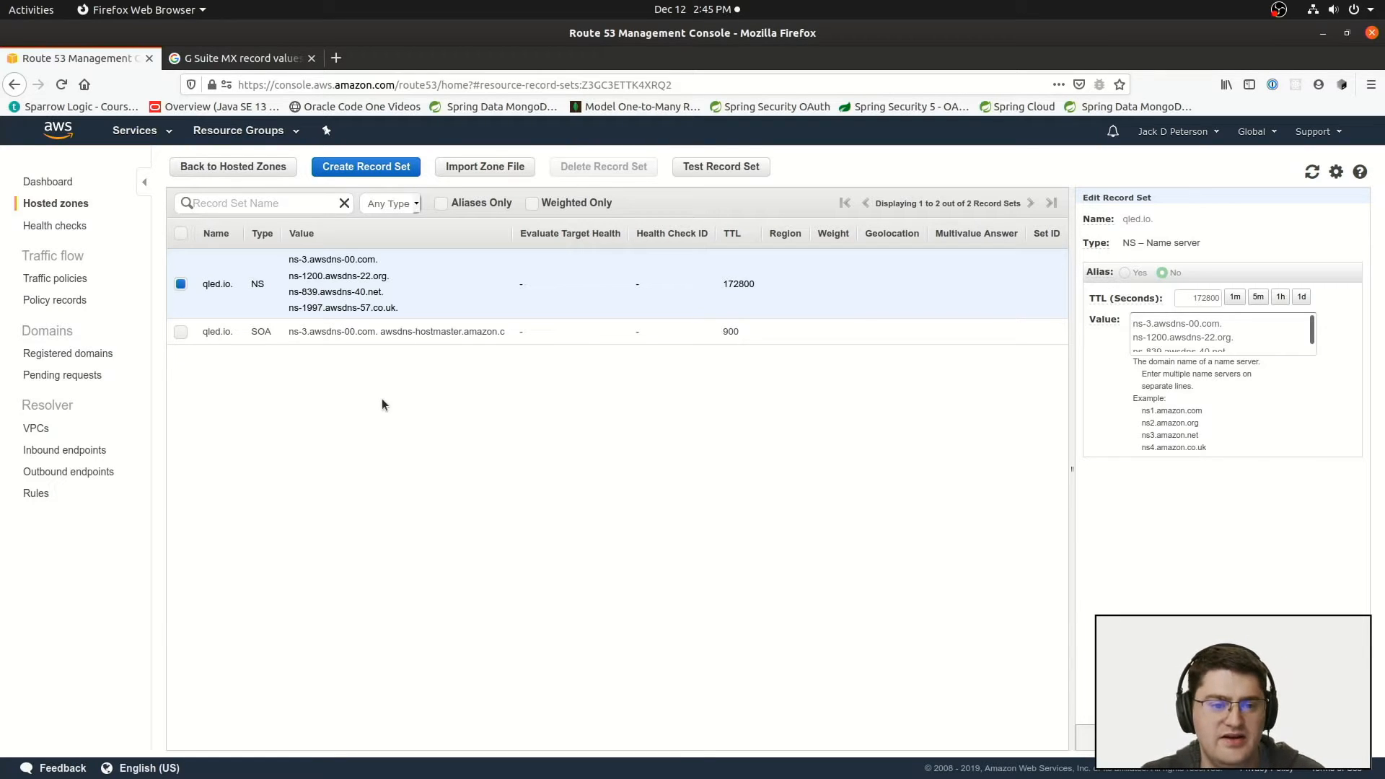
Step: Create an A record for the root domain qled.io pointing to the IPv4 address 1.2.3.4
left_click(367, 168)
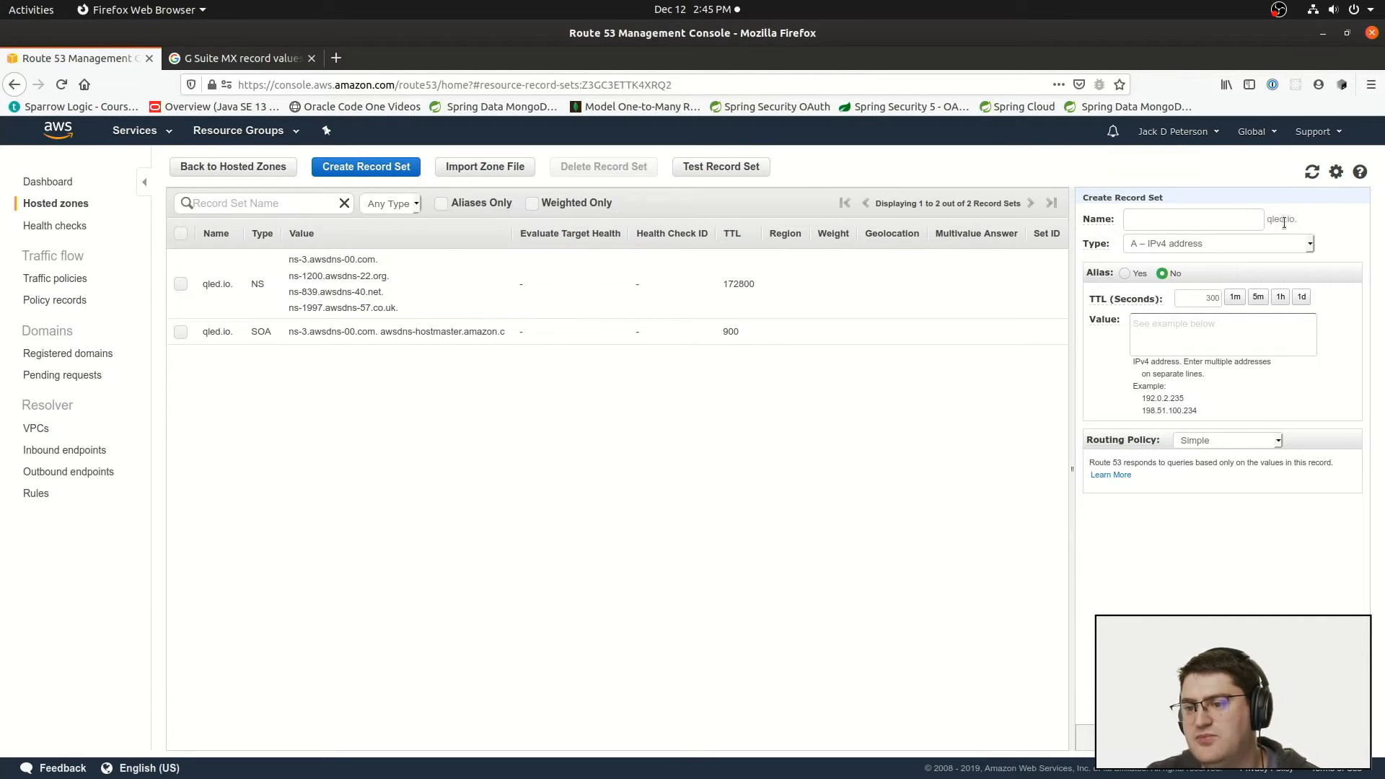
left_click(1219, 220)
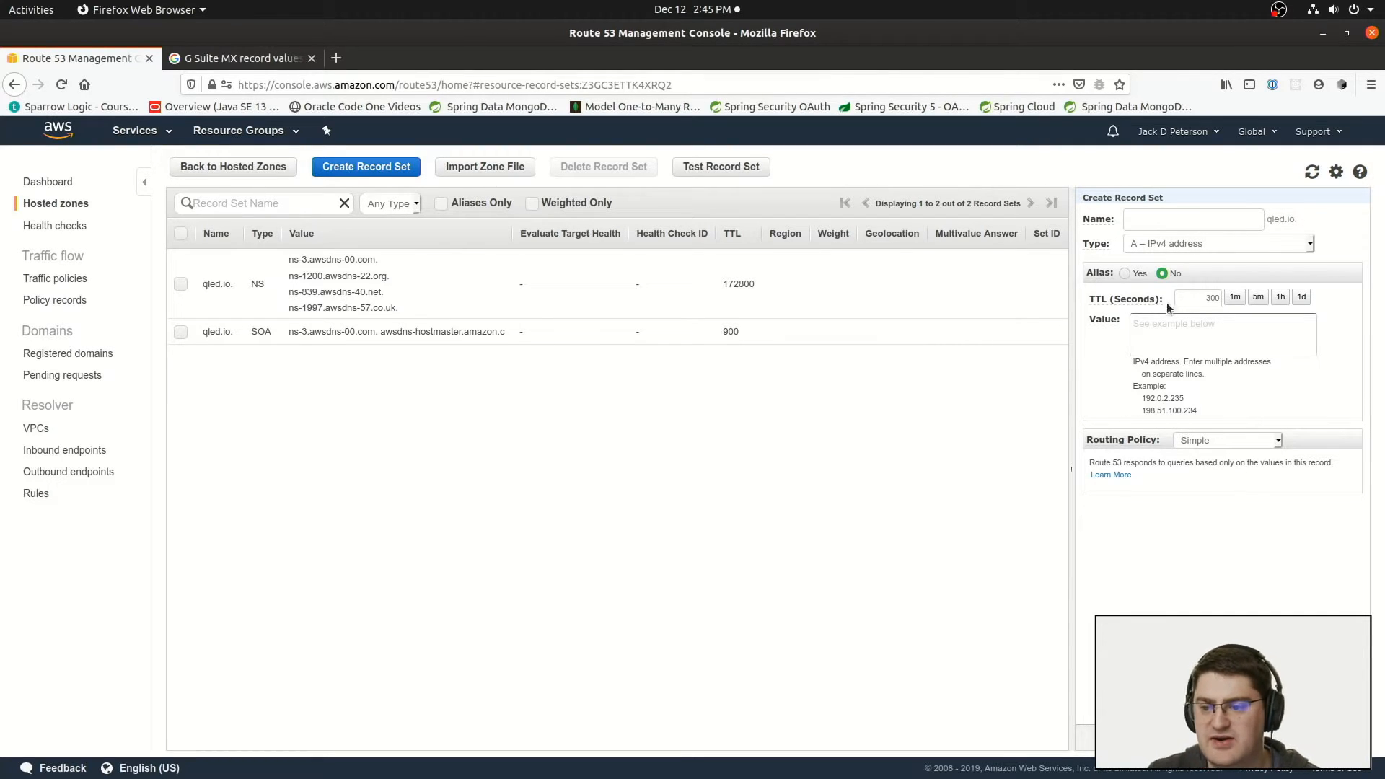
left_click(1171, 322)
type("1.2.3.4")
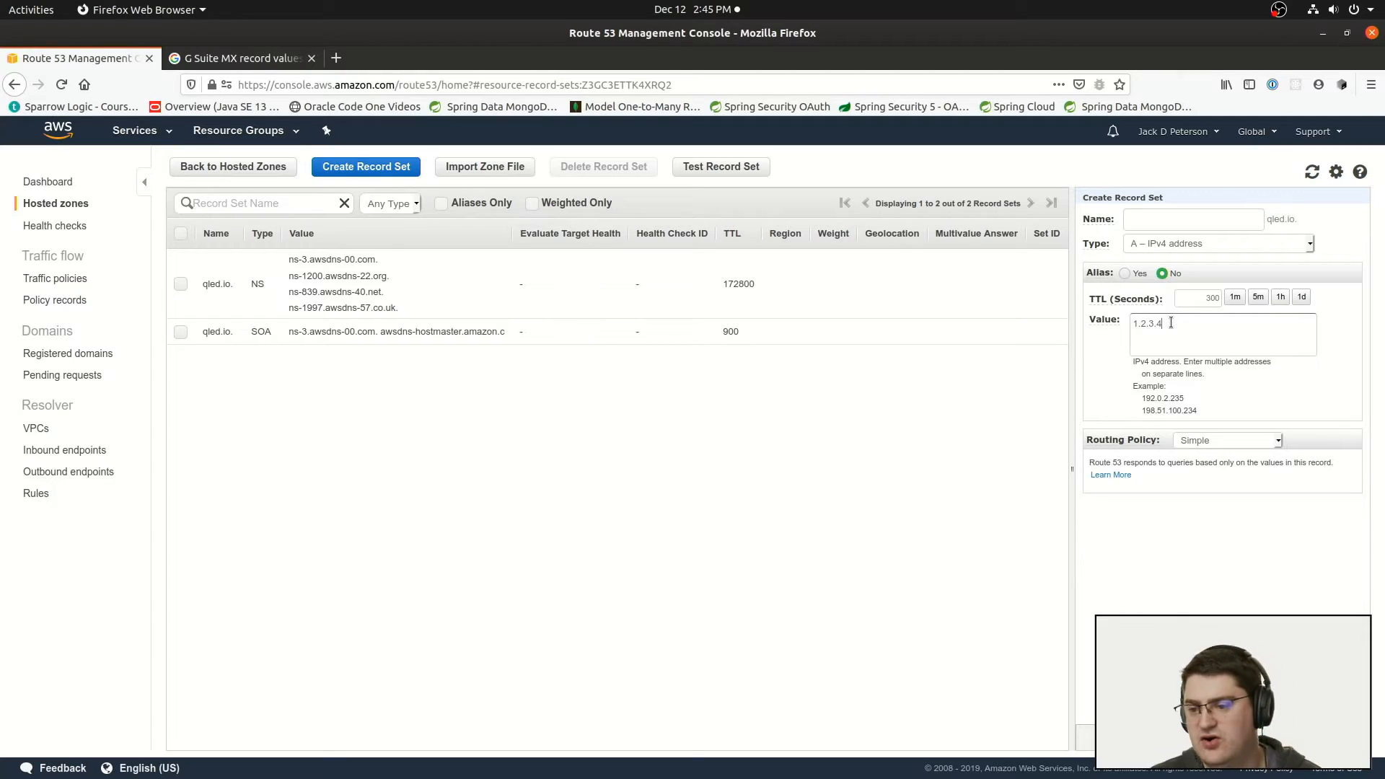
left_click_drag(1167, 324, 1128, 323)
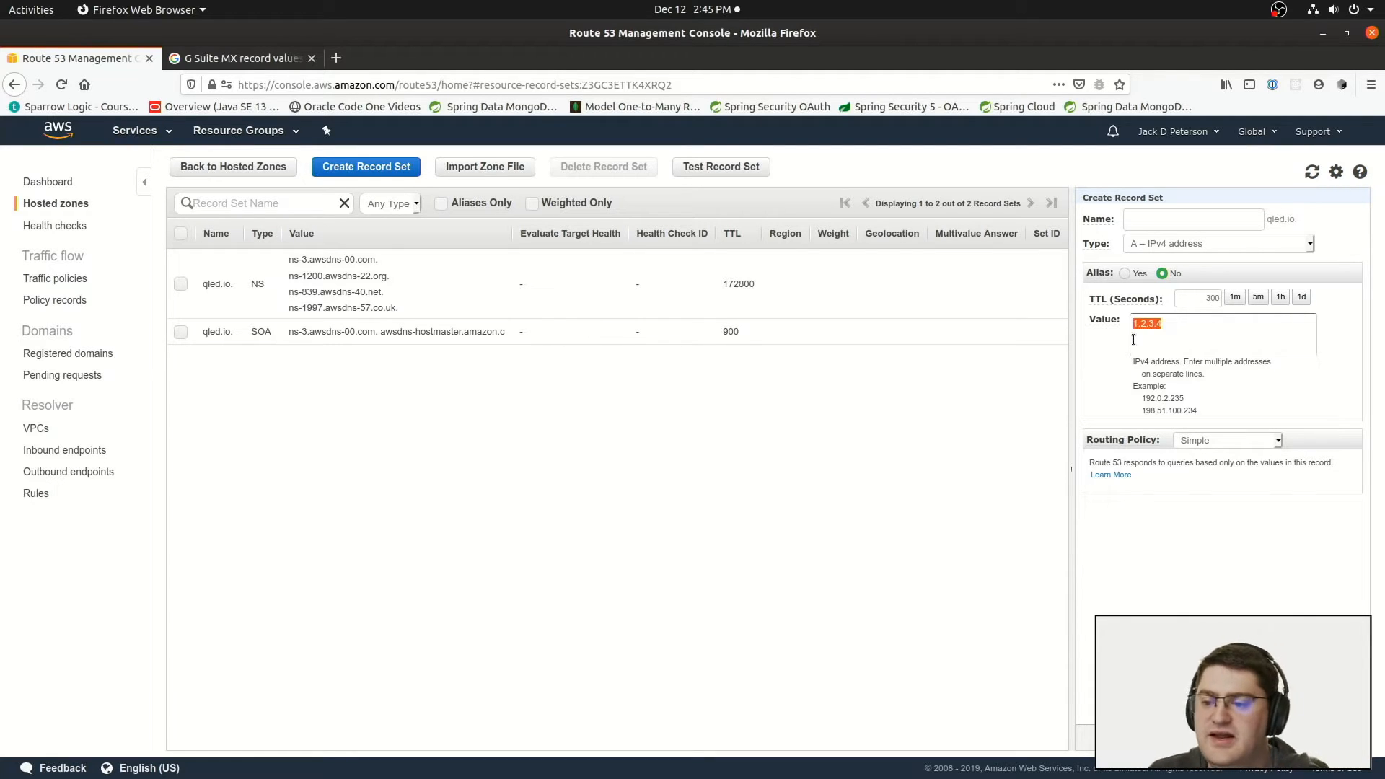
left_click(1176, 324)
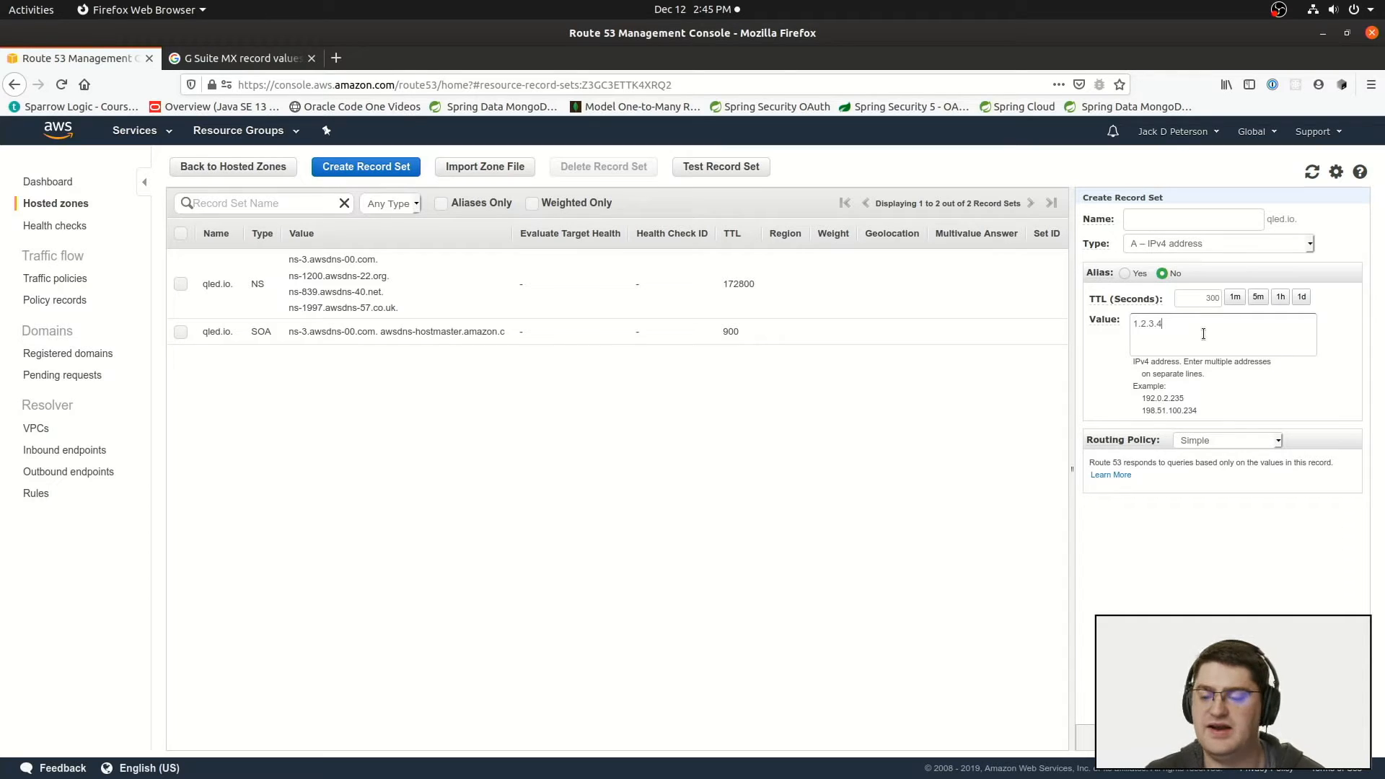
left_click_drag(1192, 322, 1109, 322)
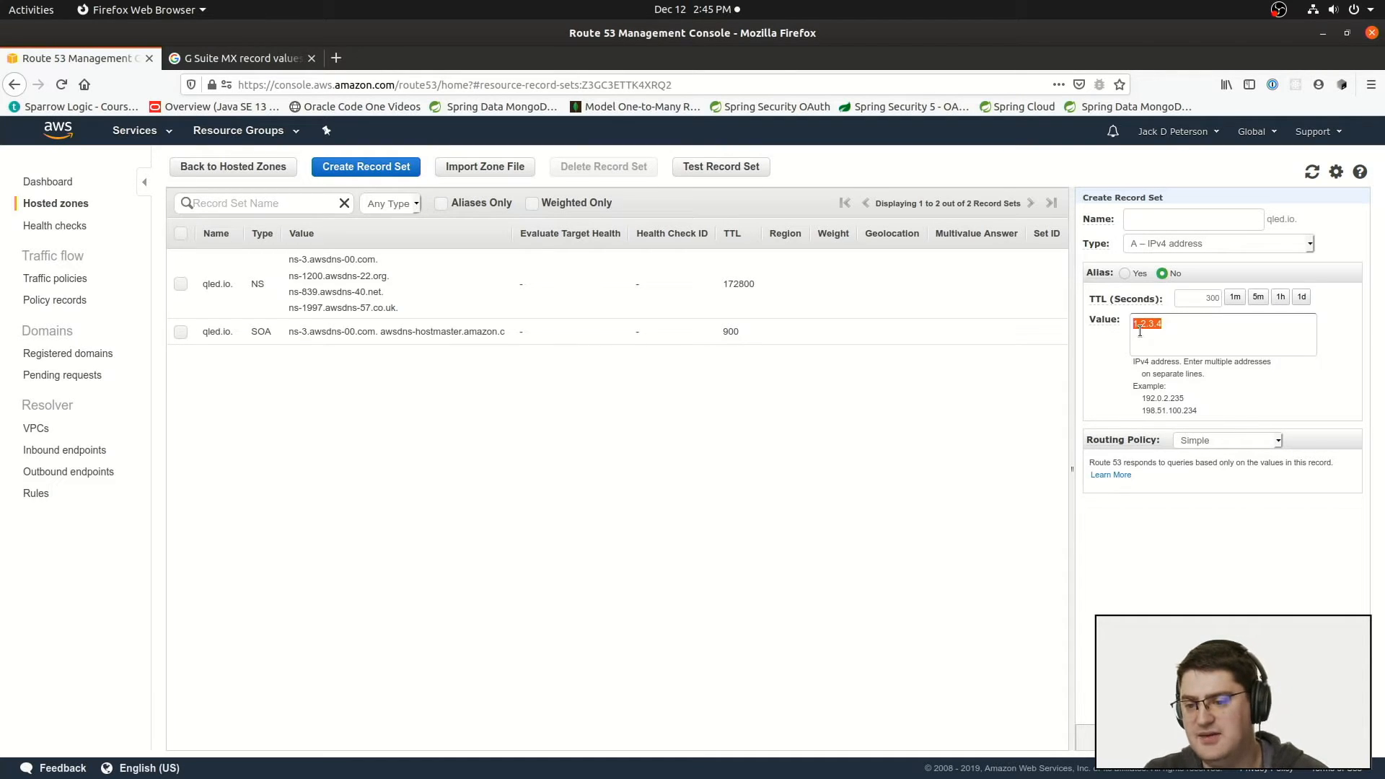
left_click(1187, 332)
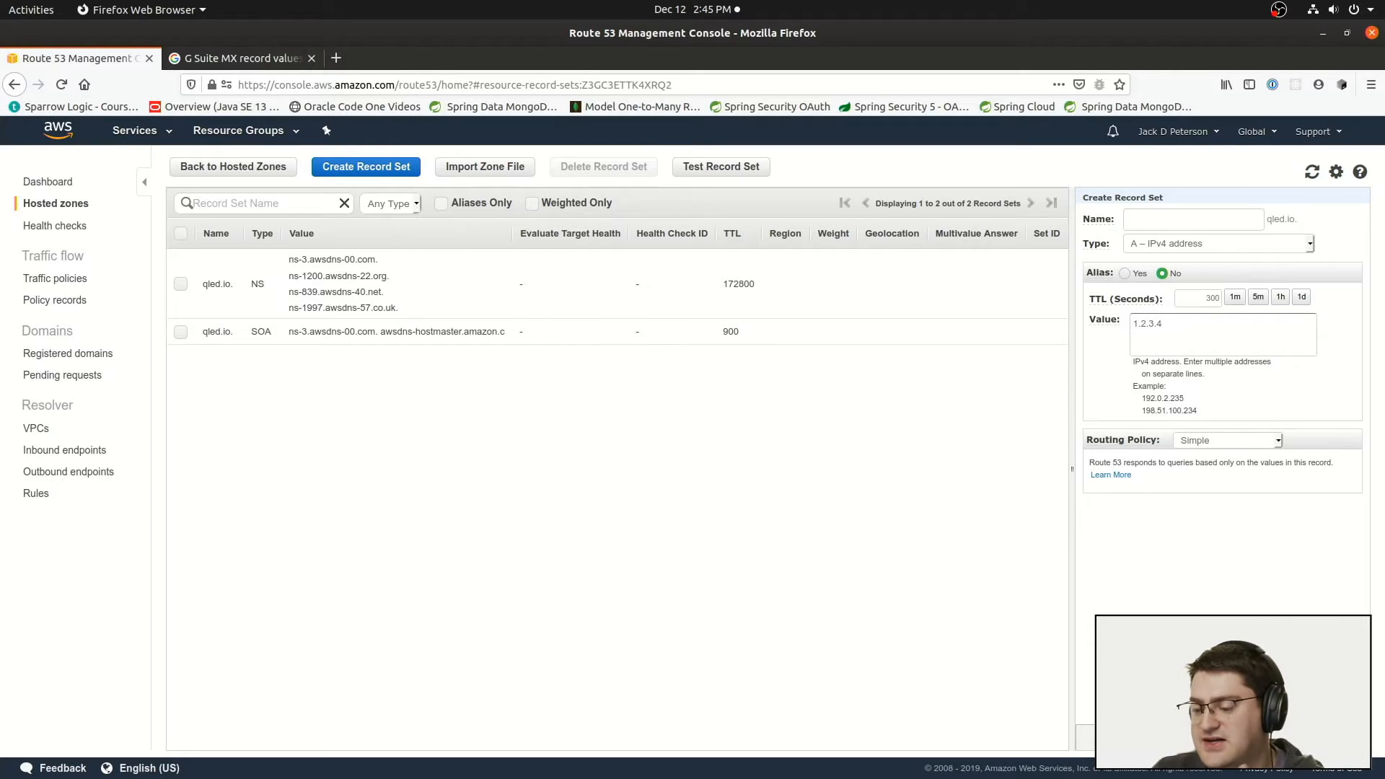
left_click(1222, 738)
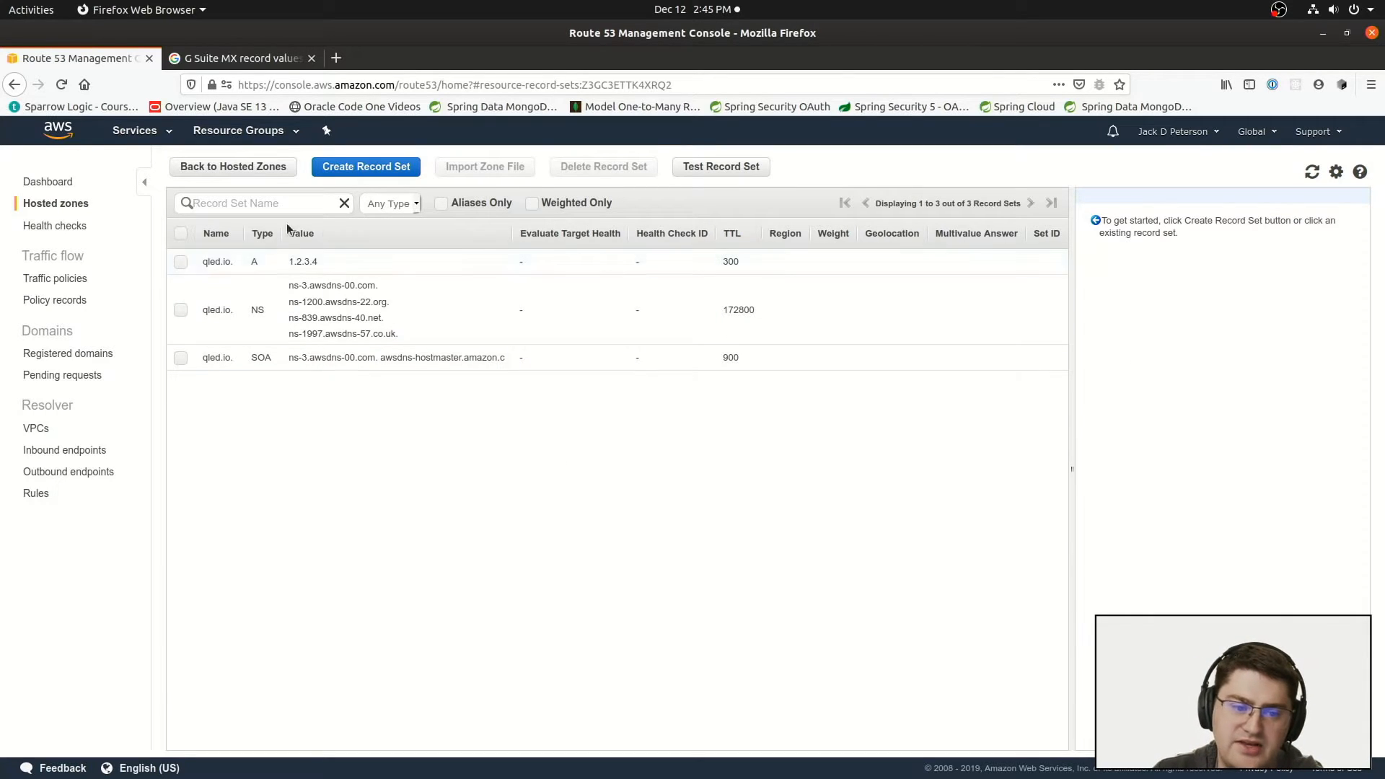
Step: Select the qled.io A record and examine its IP address value and TTL
left_click(291, 264)
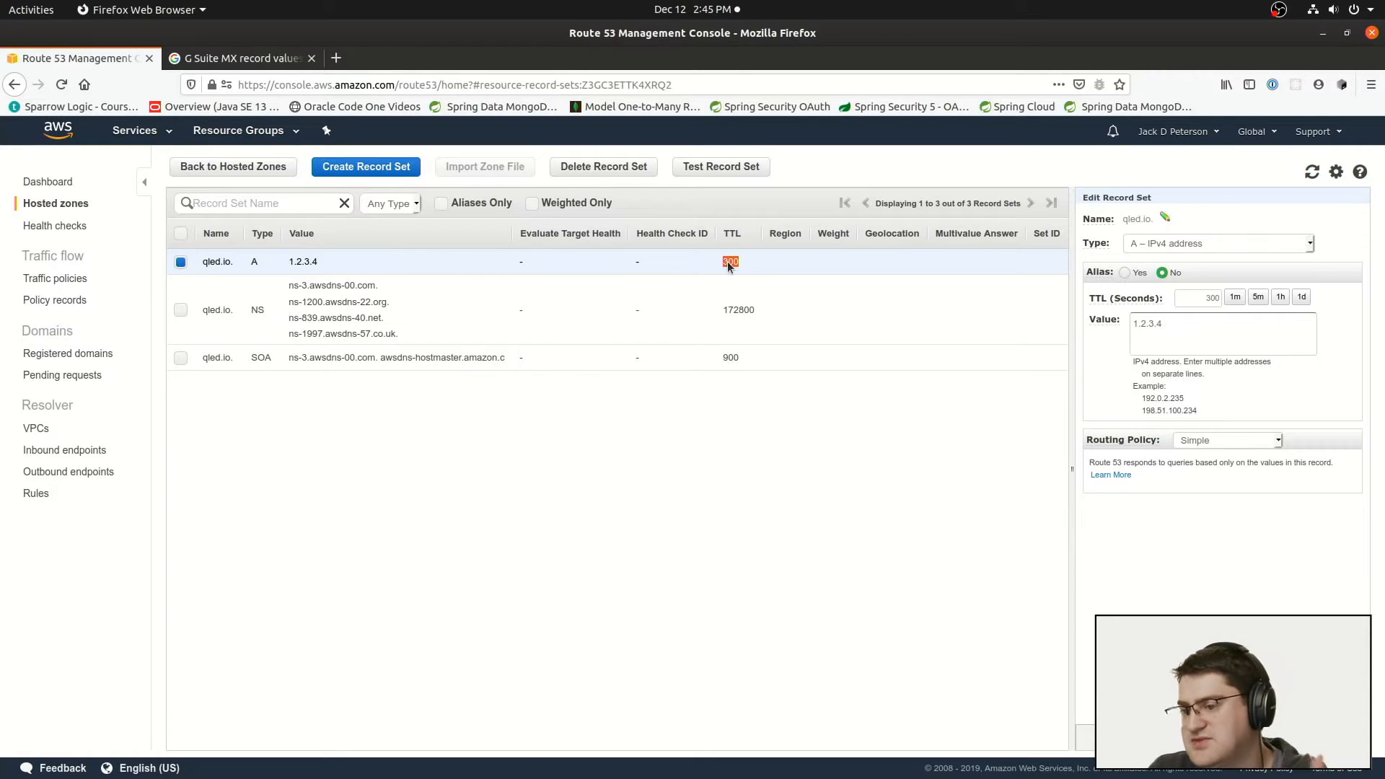
mouse_move(1130, 293)
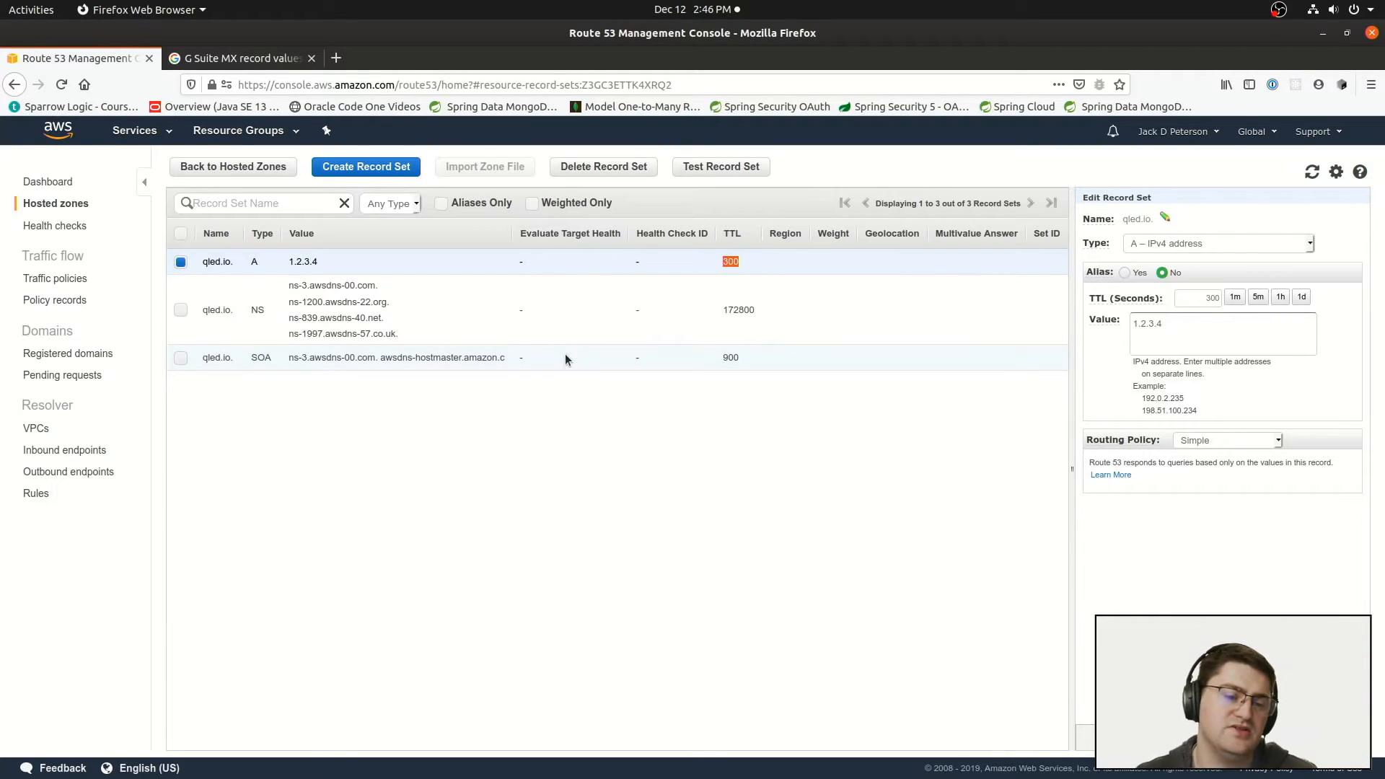
left_click_drag(320, 261, 287, 258)
left_click(287, 258)
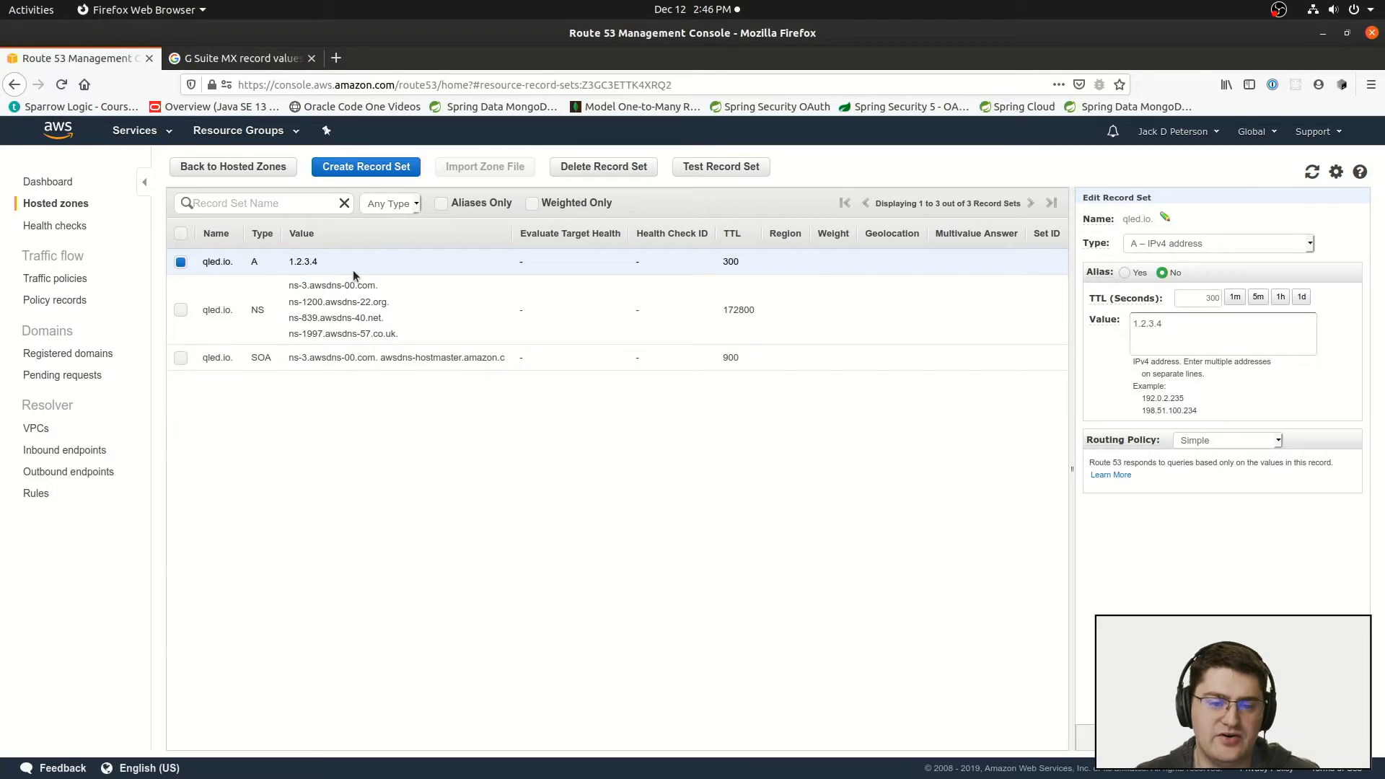
left_click(712, 260)
mouse_move(746, 261)
left_mouse_down()
mouse_move(709, 259)
mouse_move(737, 267)
left_mouse_up()
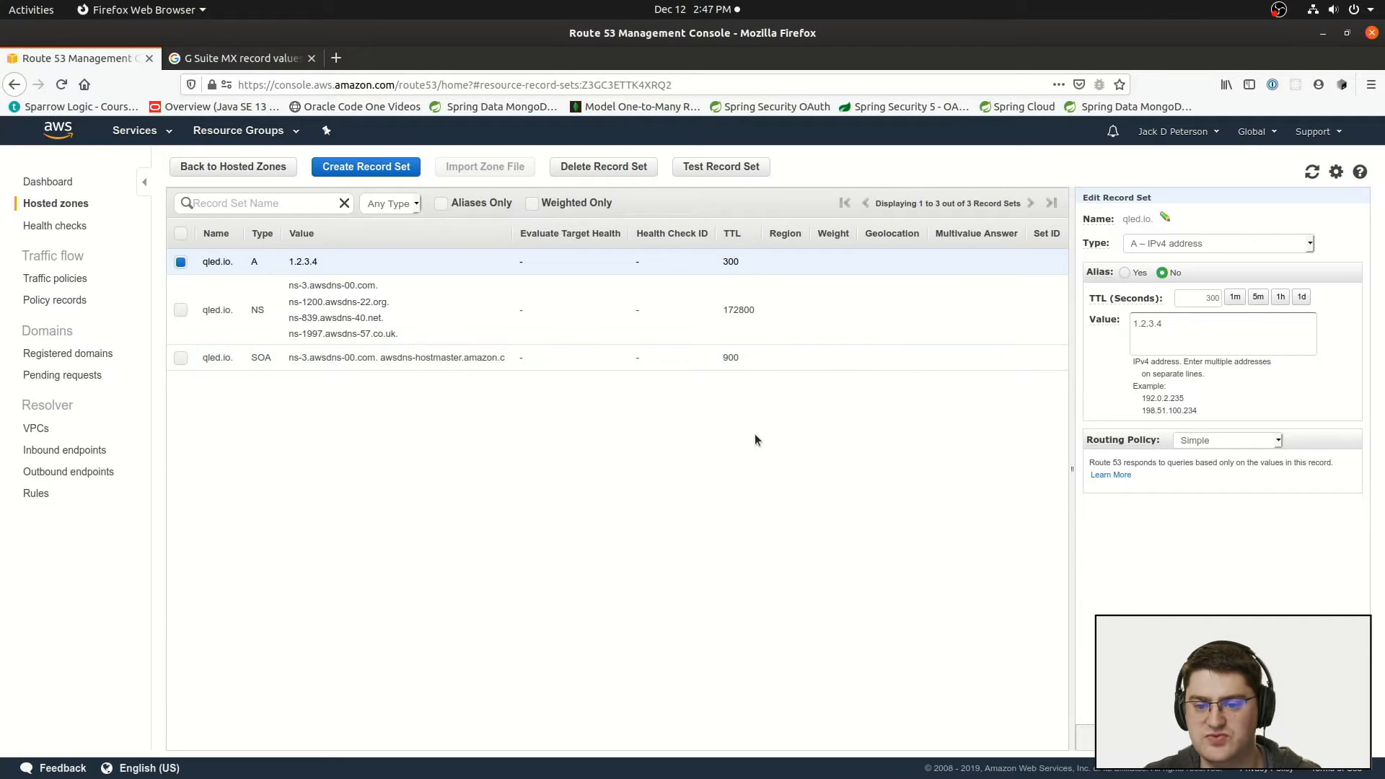
double_click(731, 261)
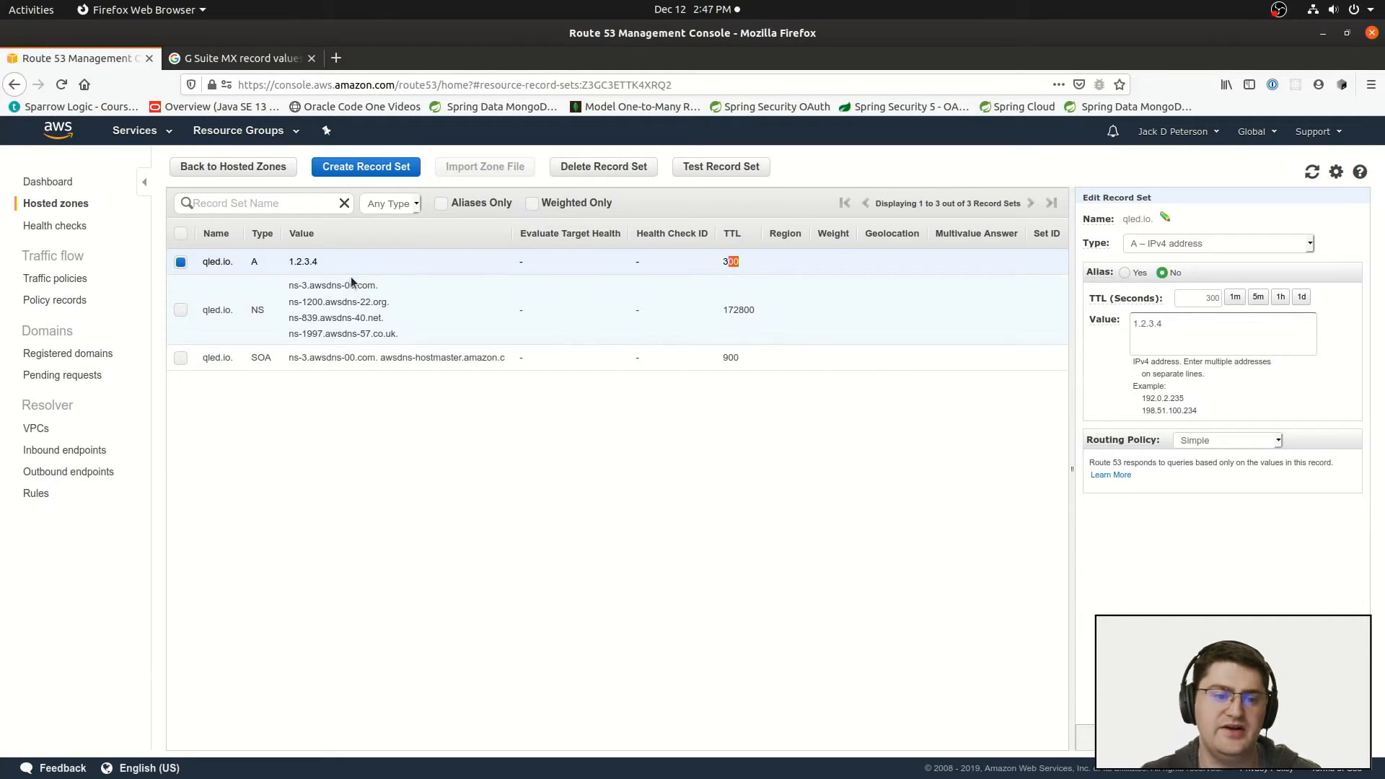
left_click_drag(318, 261, 304, 264)
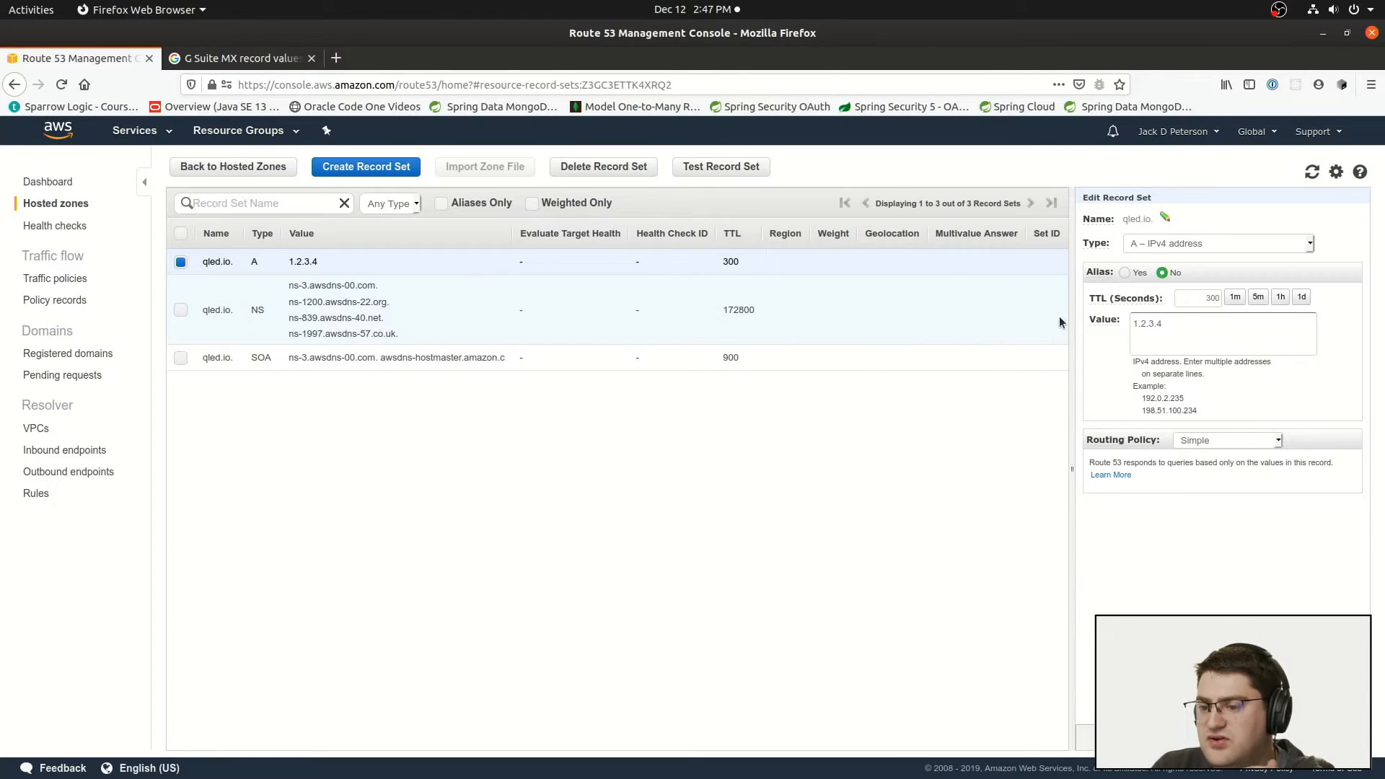
Step: Switch the A record to an alias and view the available alias targets
left_click(1129, 272)
left_click(1202, 299)
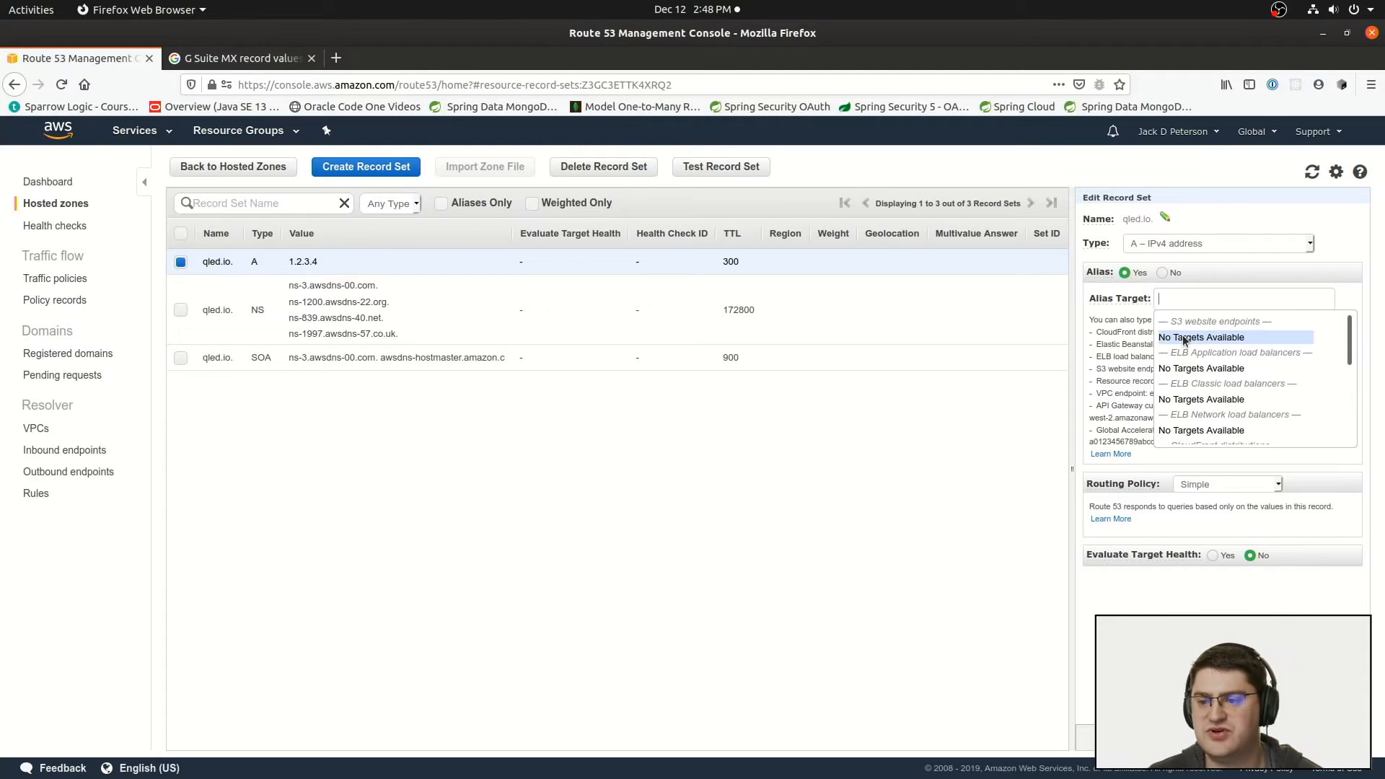
left_click(1228, 219)
left_click_drag(1127, 218, 1149, 218)
left_click(359, 374)
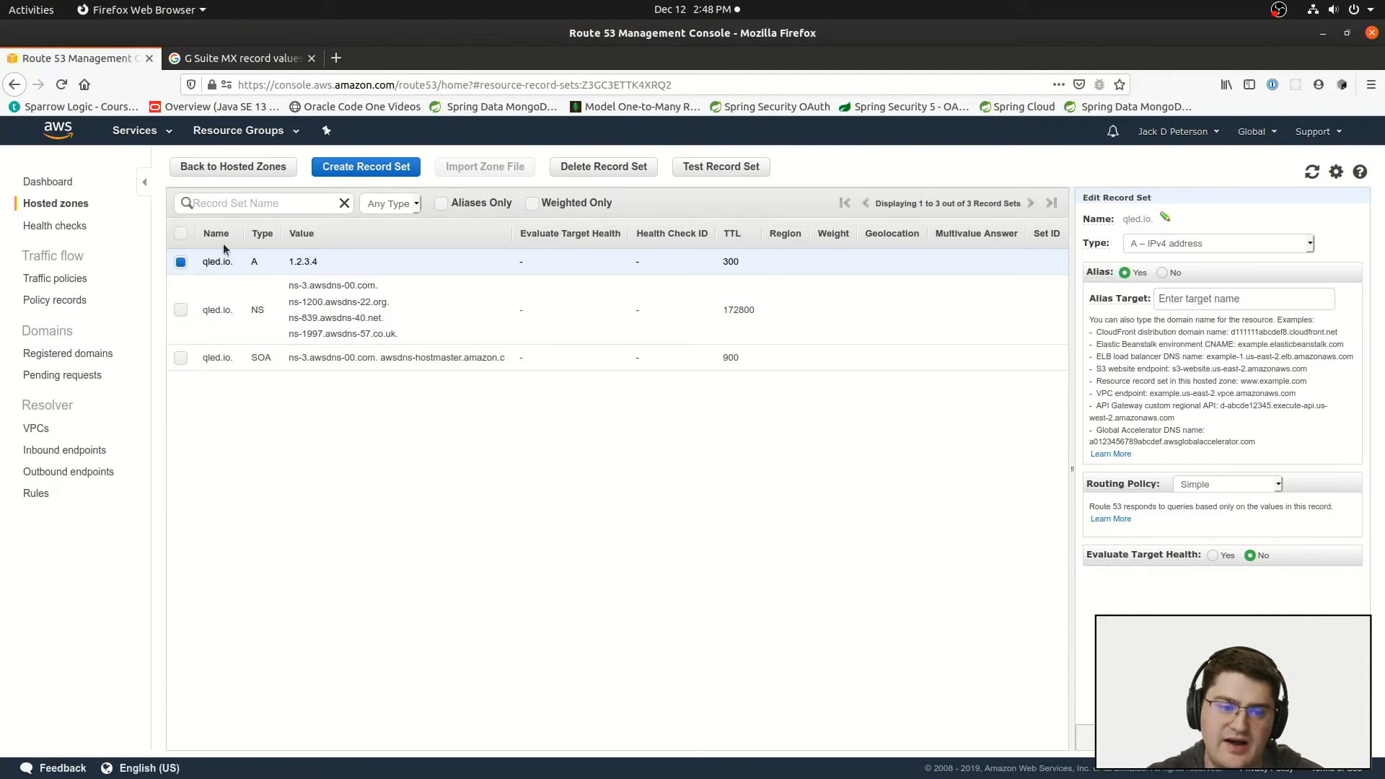
Step: Review the A record's root domain name and the address it points to in the record list
left_click_drag(202, 260, 228, 266)
left_click(225, 266)
left_click(234, 264)
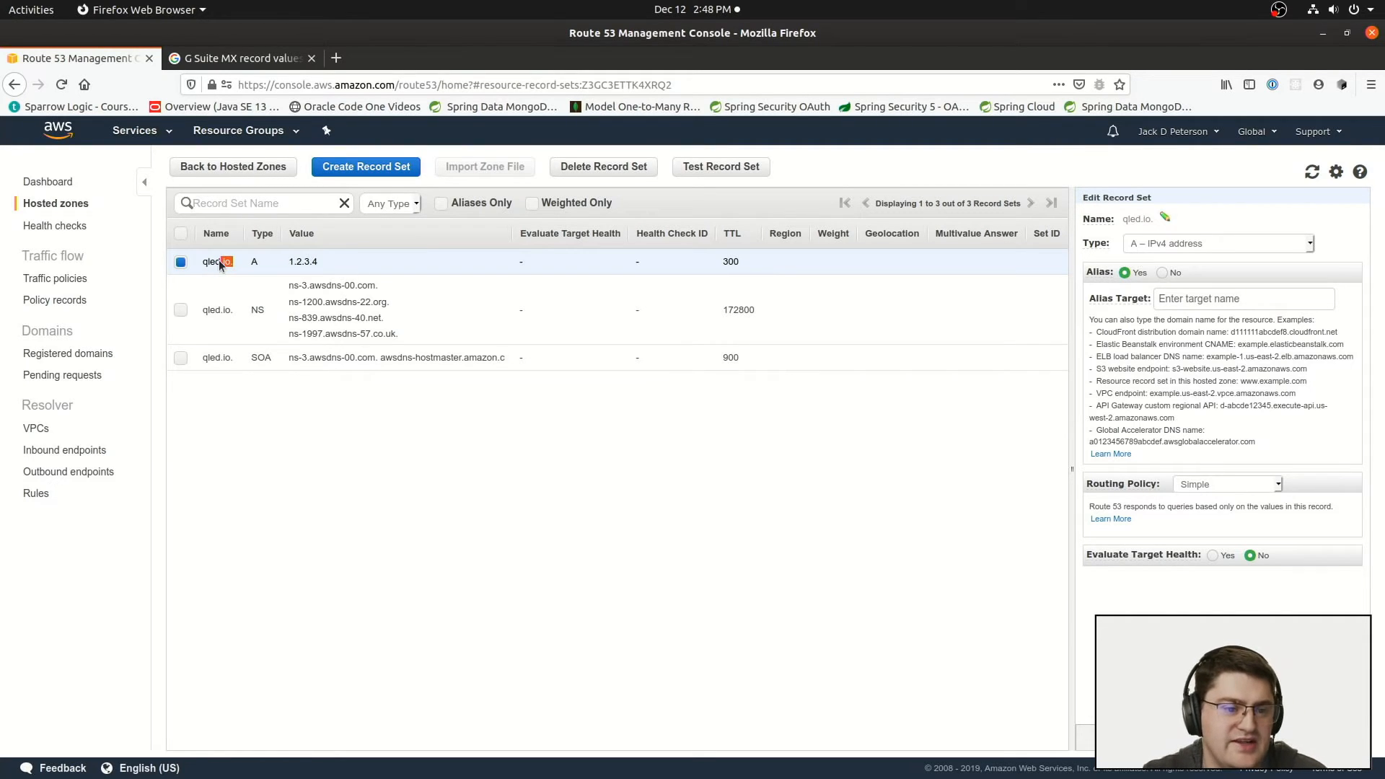
left_click(262, 474)
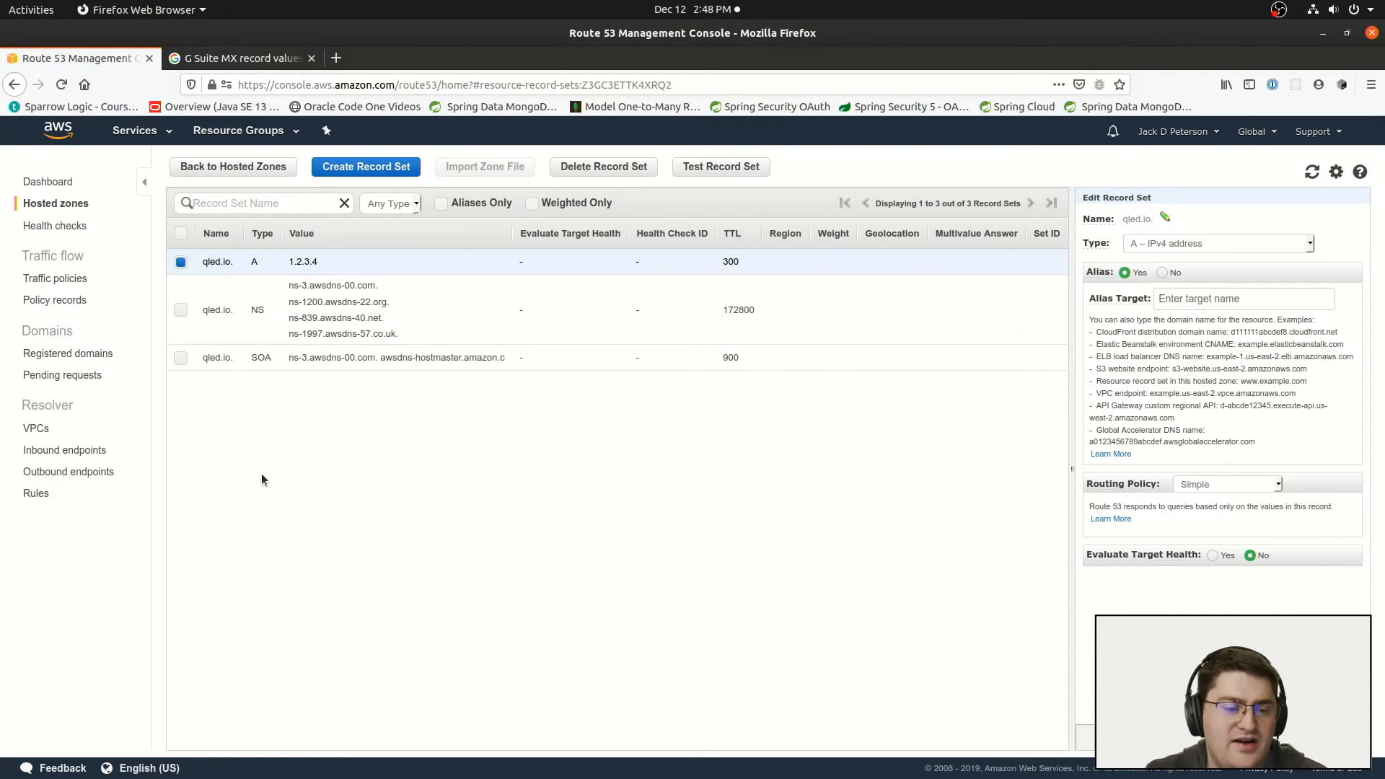
left_click(212, 265)
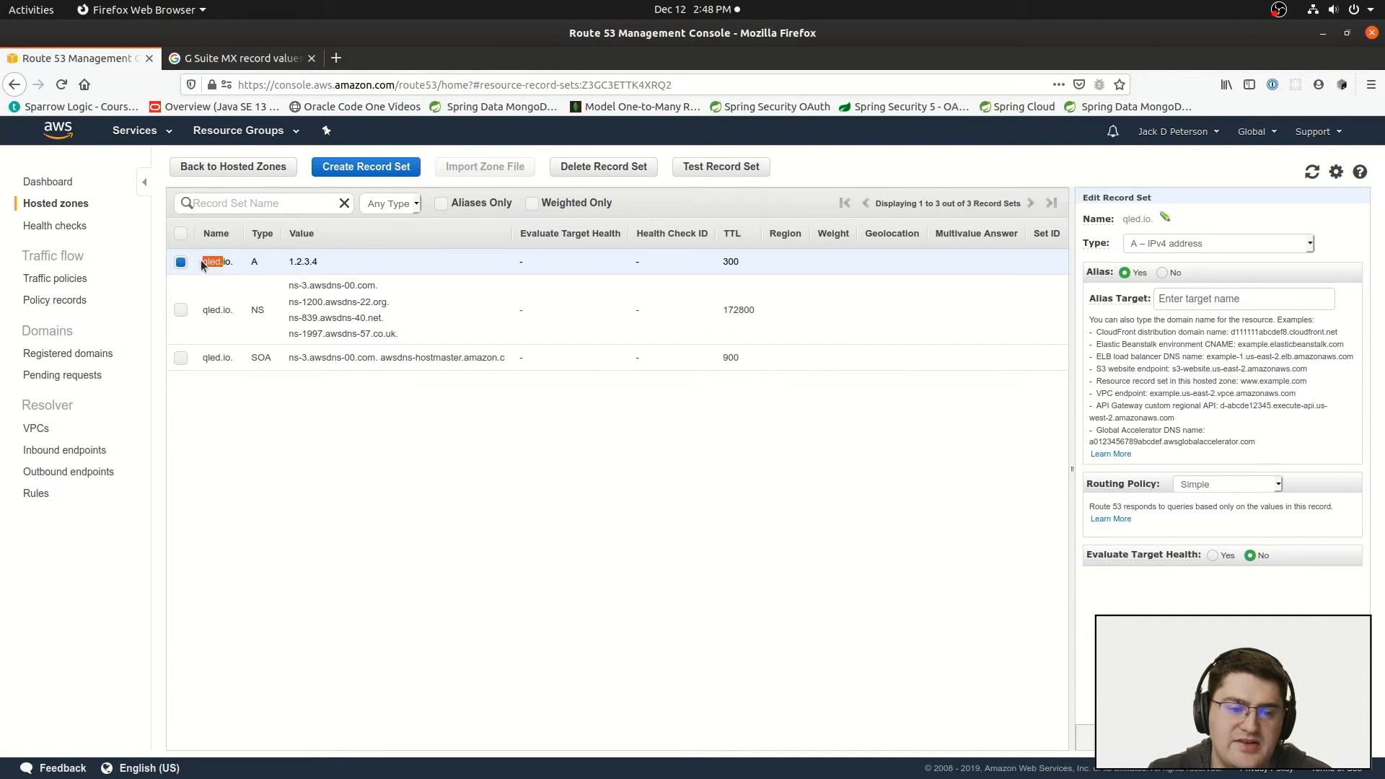
left_click(293, 267)
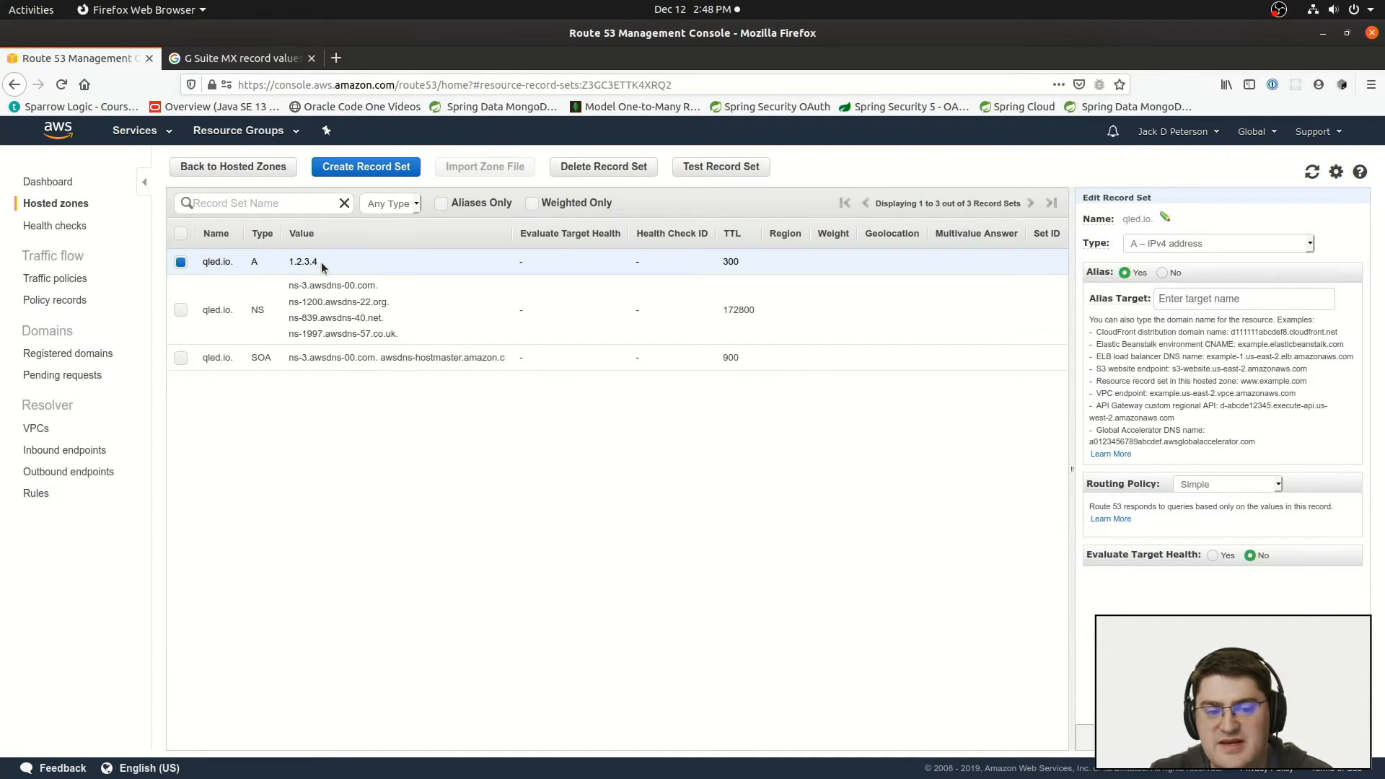
left_click_drag(277, 263, 324, 262)
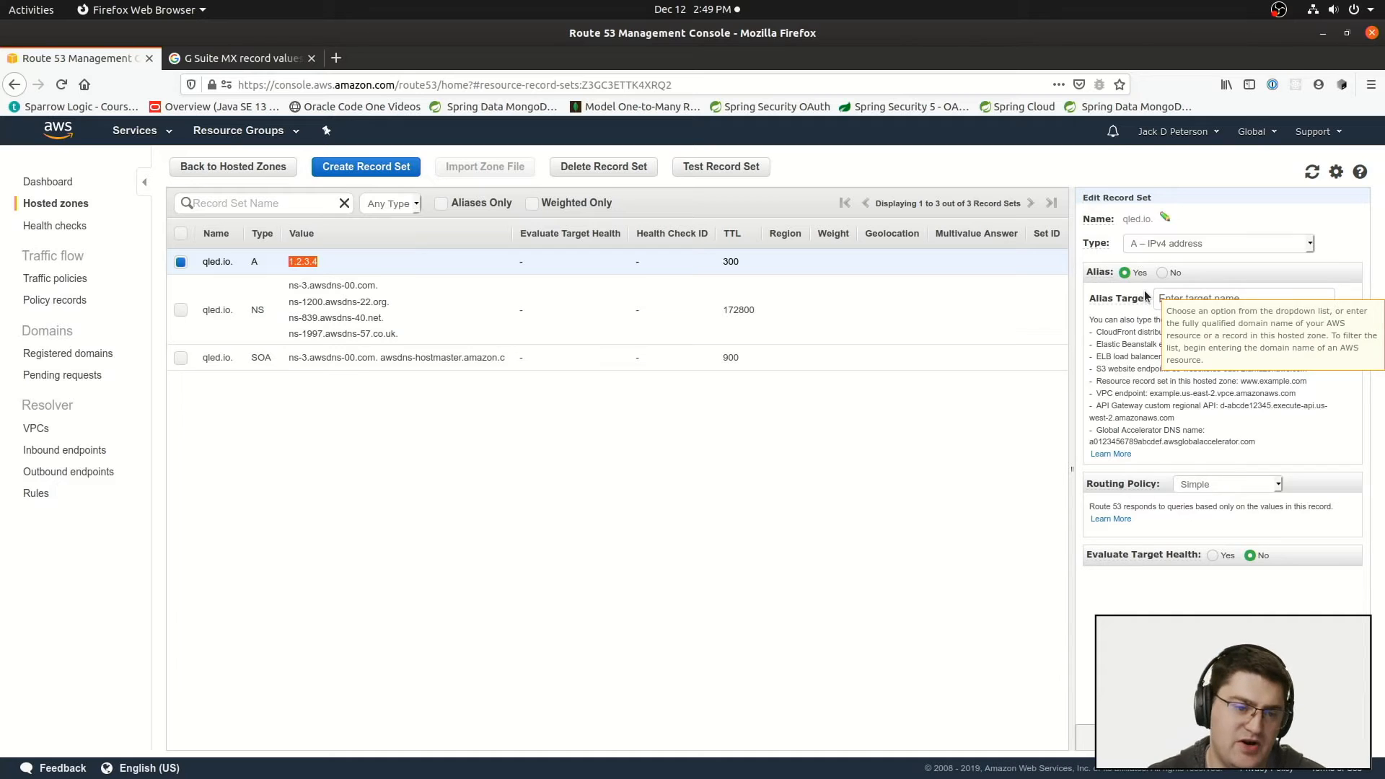
left_click(367, 168)
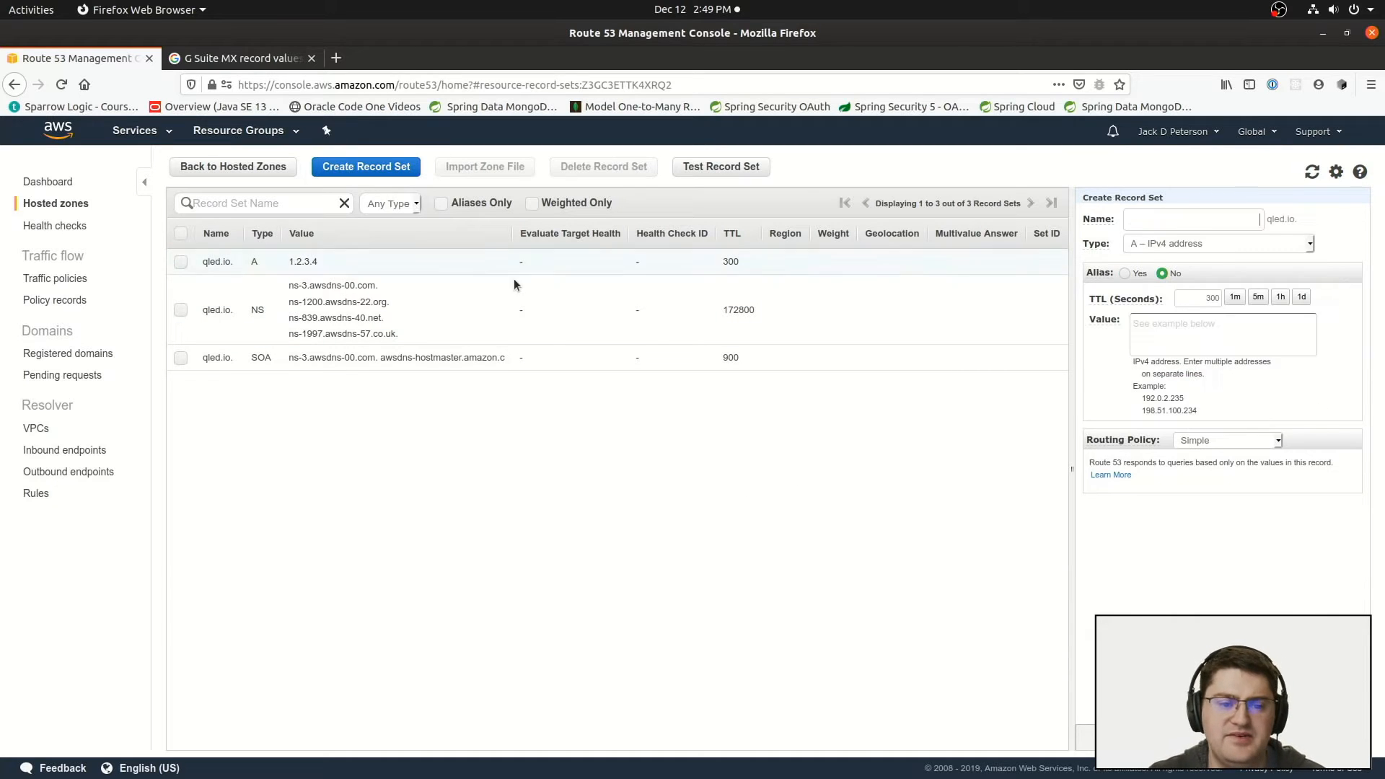
left_click(1179, 248)
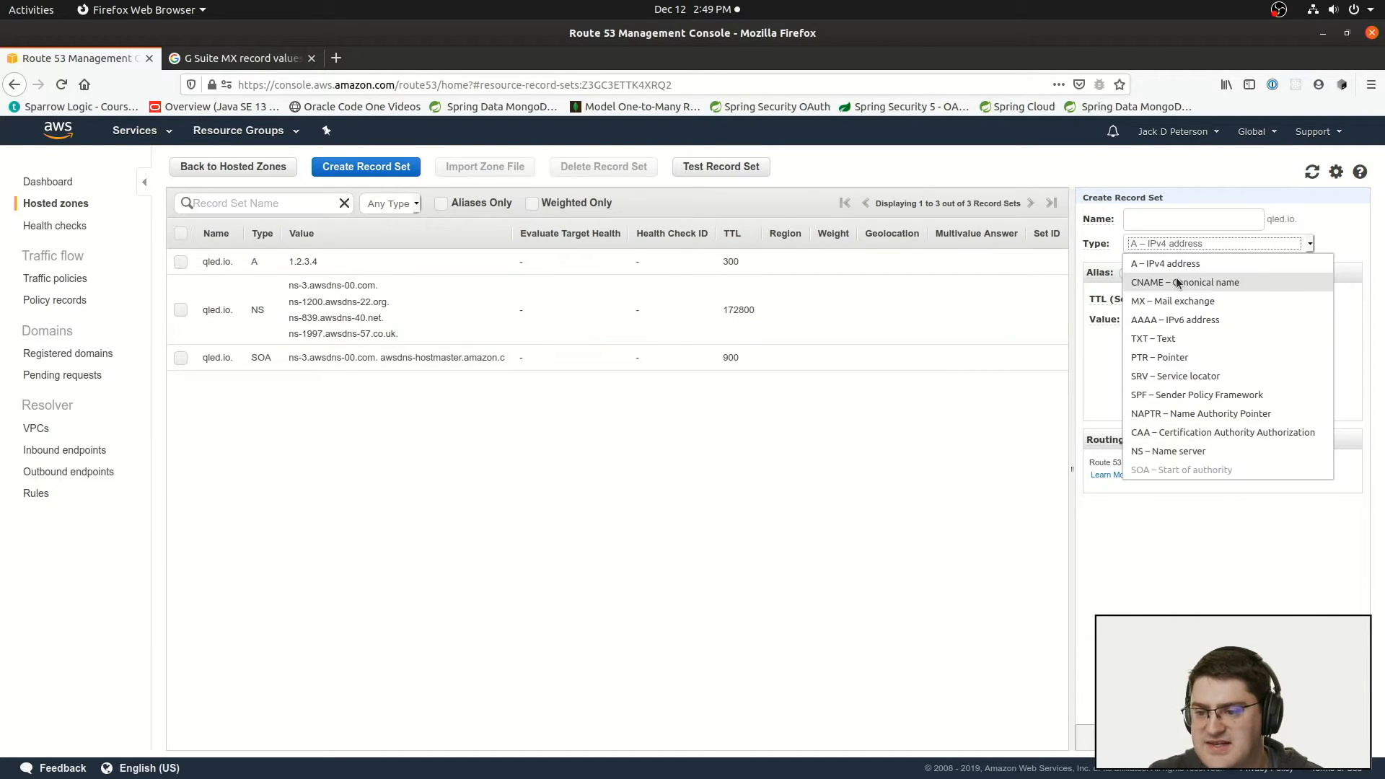
left_click(1178, 282)
left_click(1207, 215)
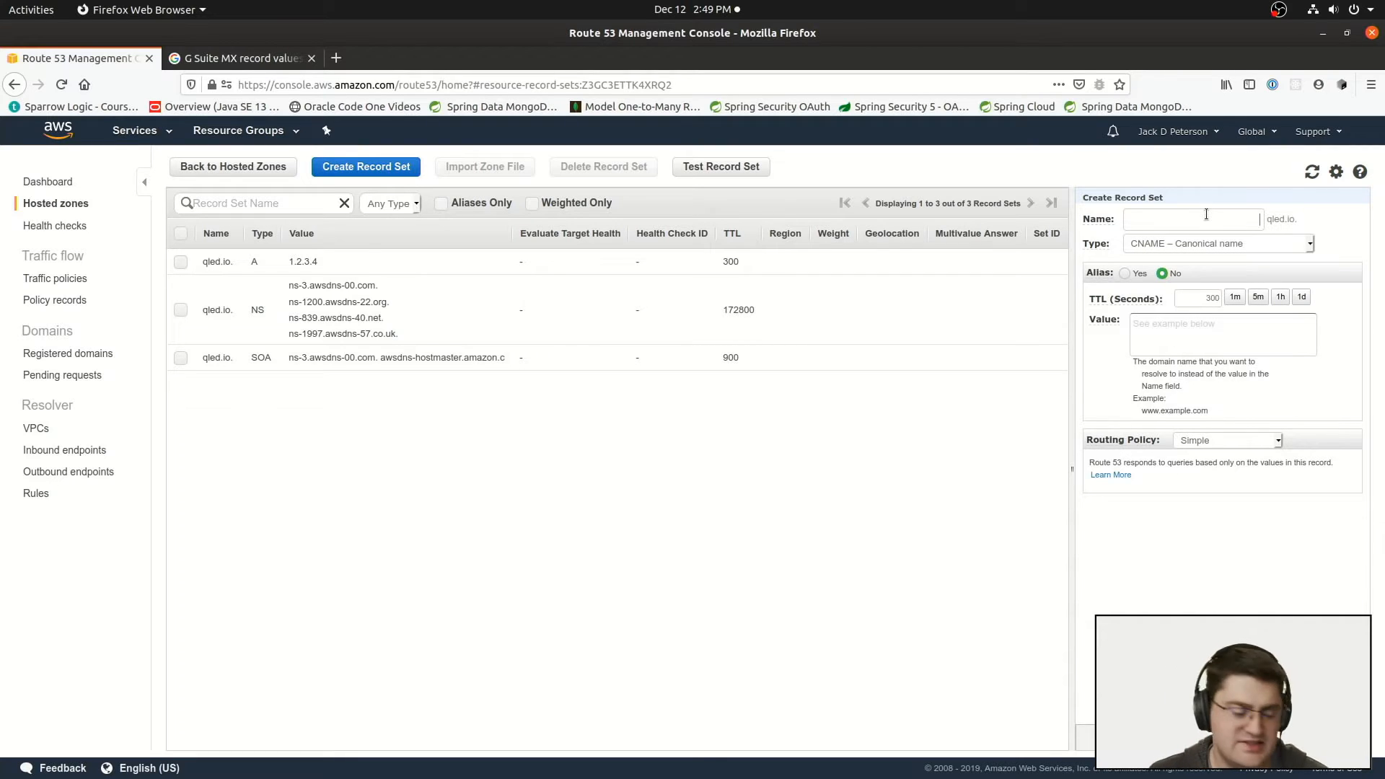
type("www")
Step: Set the www record's value to hosting.somethirdparty.com and its TTL to 3600 seconds, and create it
left_click(1228, 322)
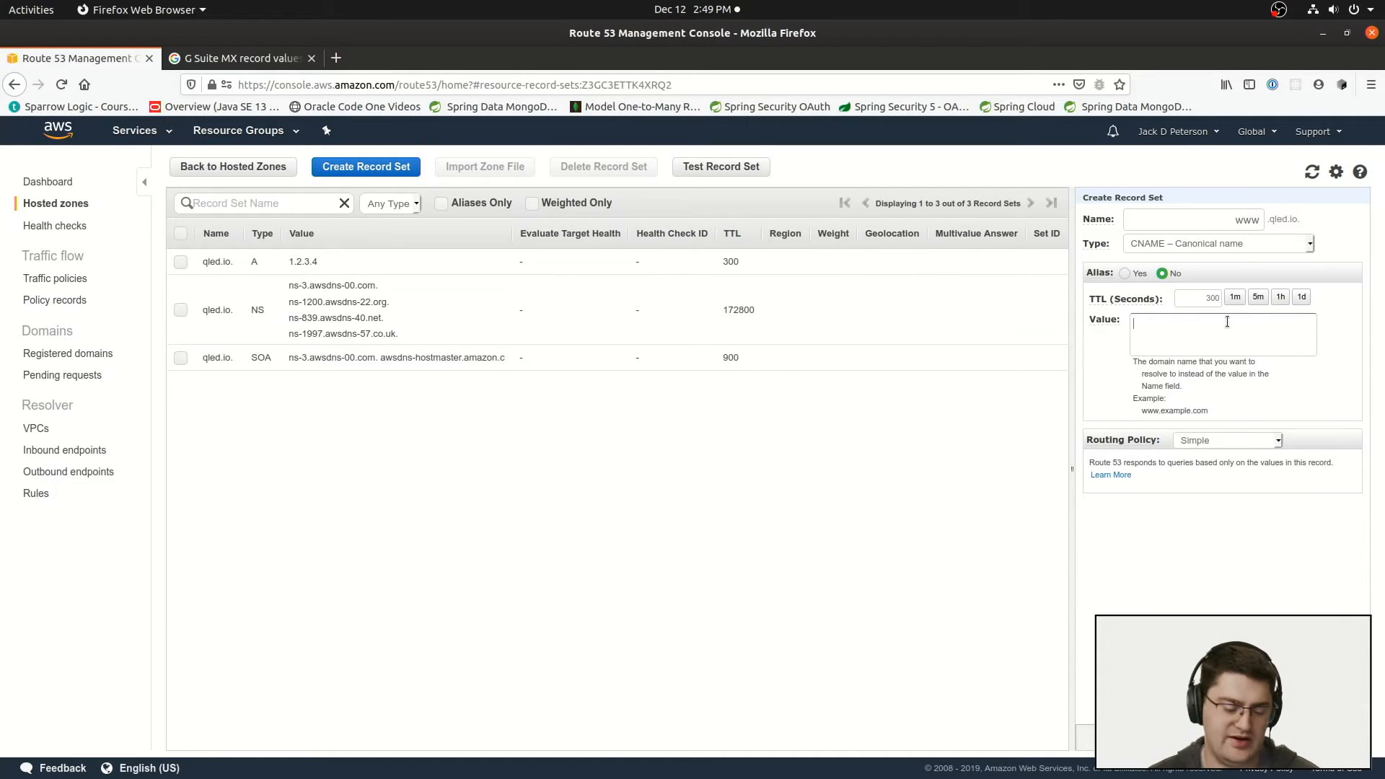
type("hosti")
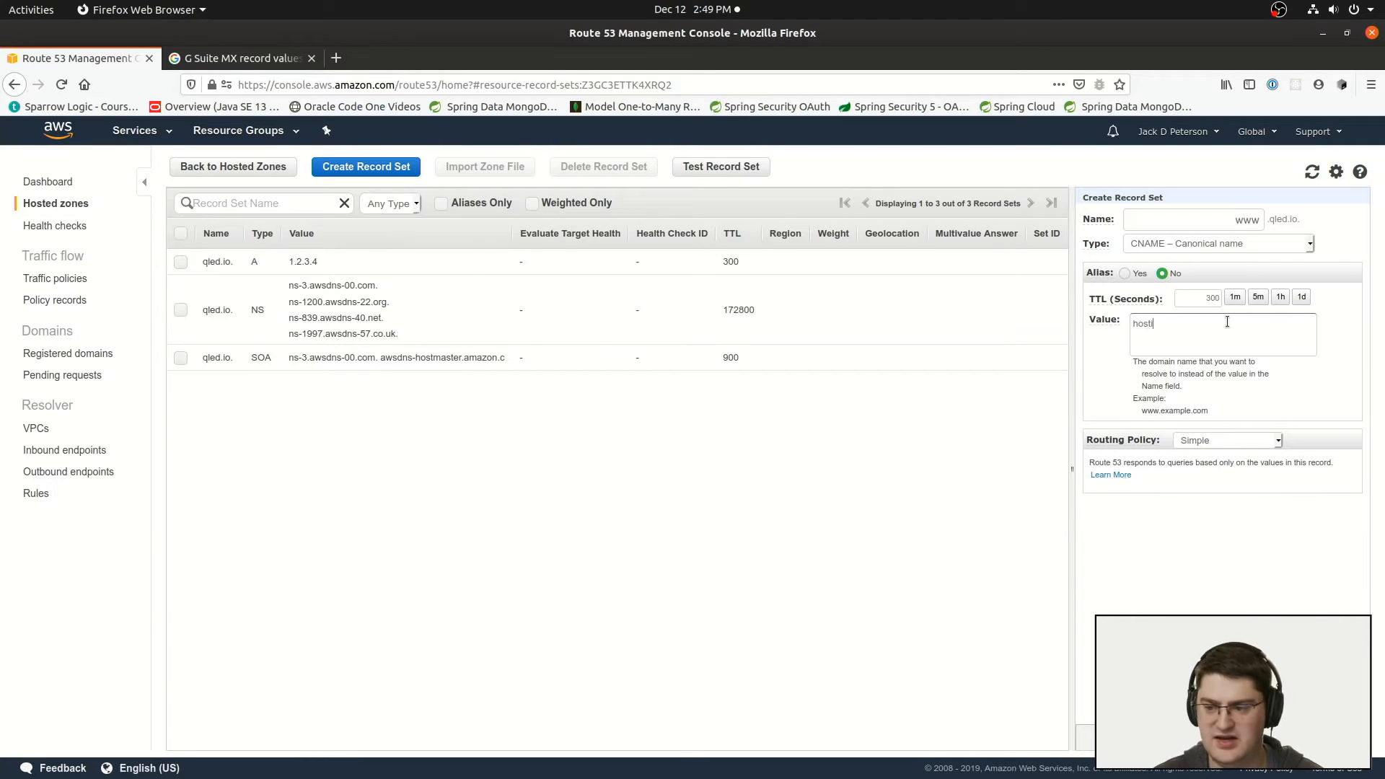
type("ng.somethind")
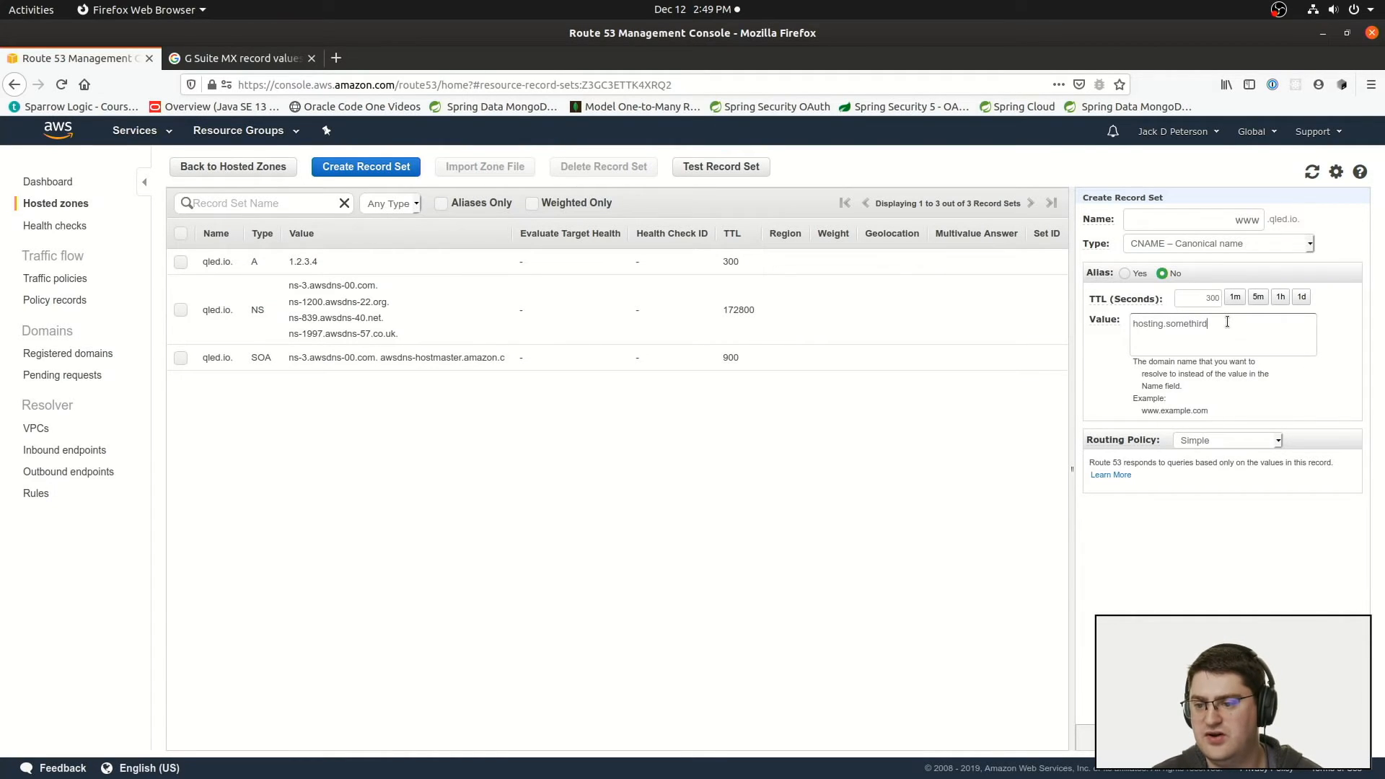
type("party.com")
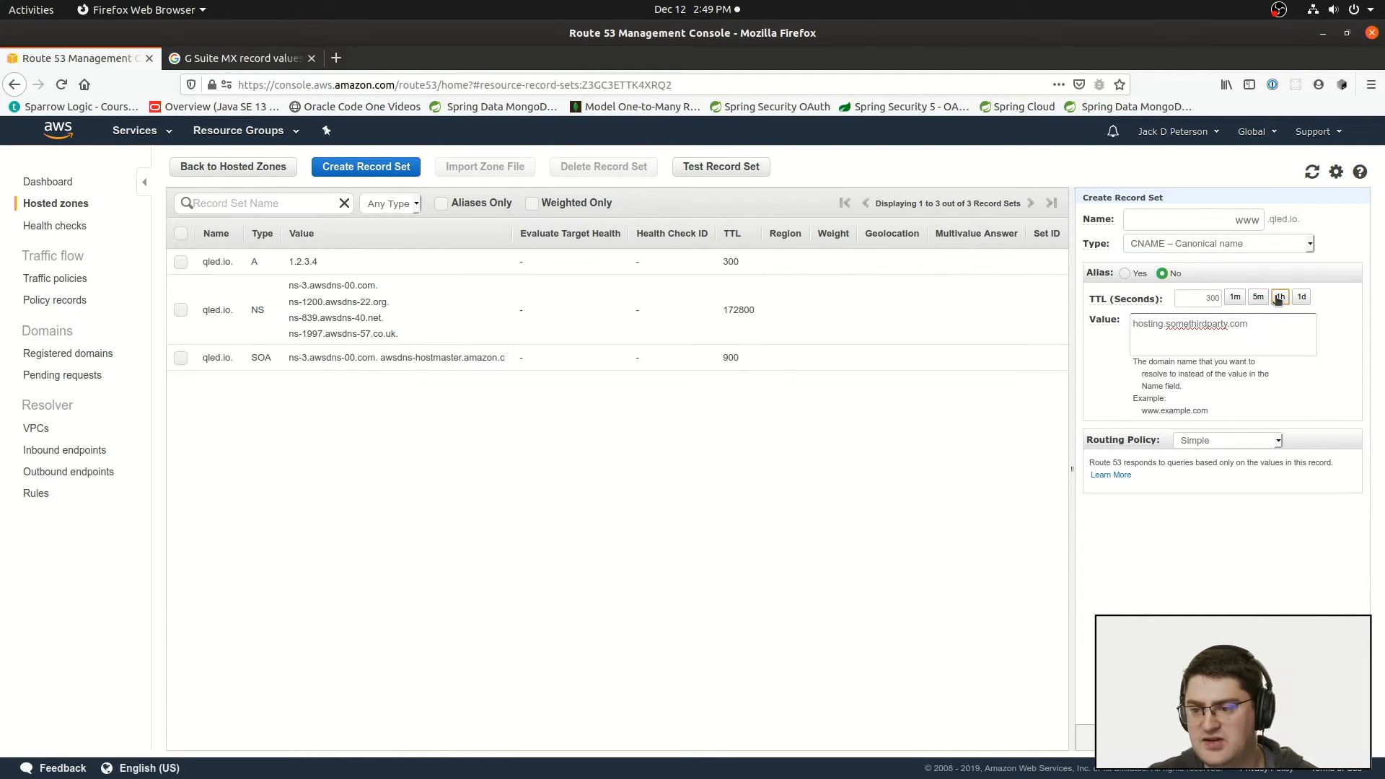
left_click(1281, 298)
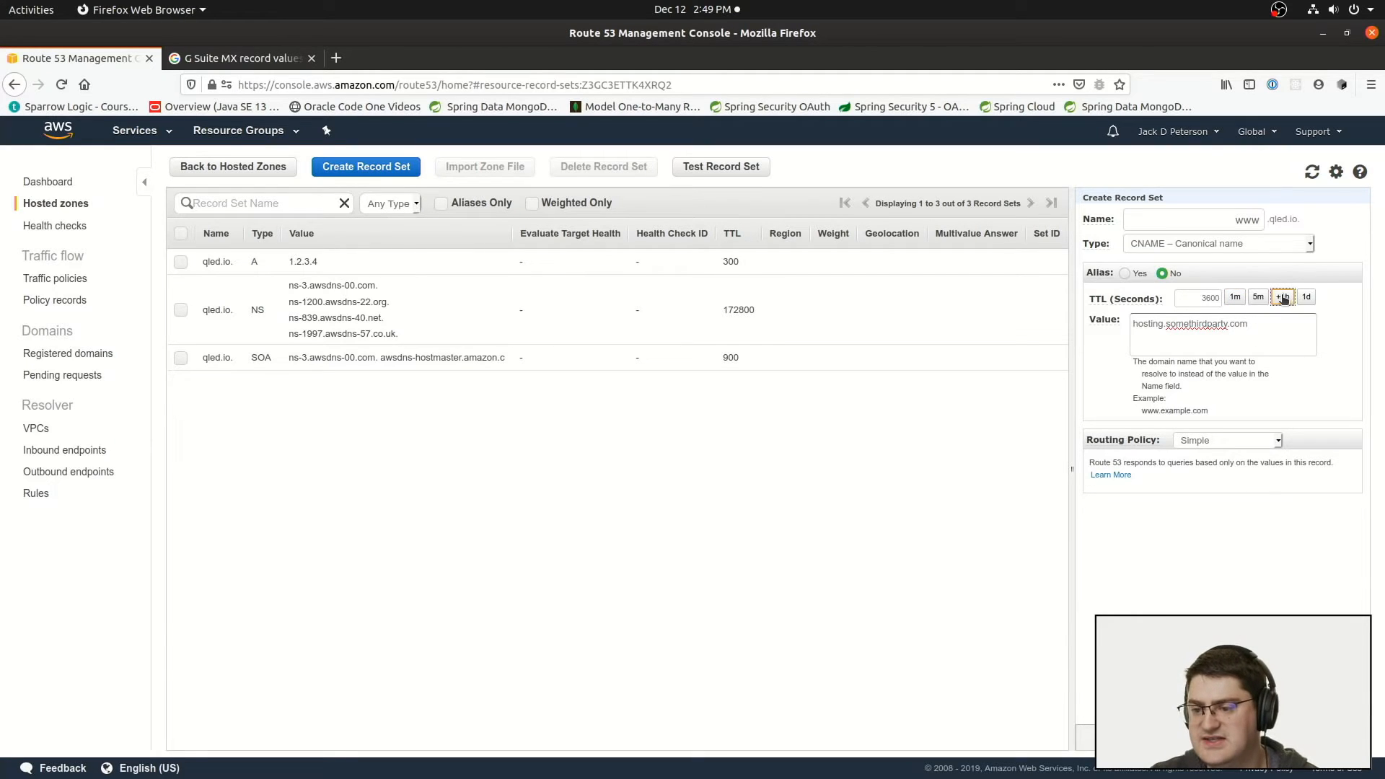
left_click_drag(1137, 322, 1265, 328)
left_click_drag(1196, 222, 1293, 227)
left_click(1195, 325)
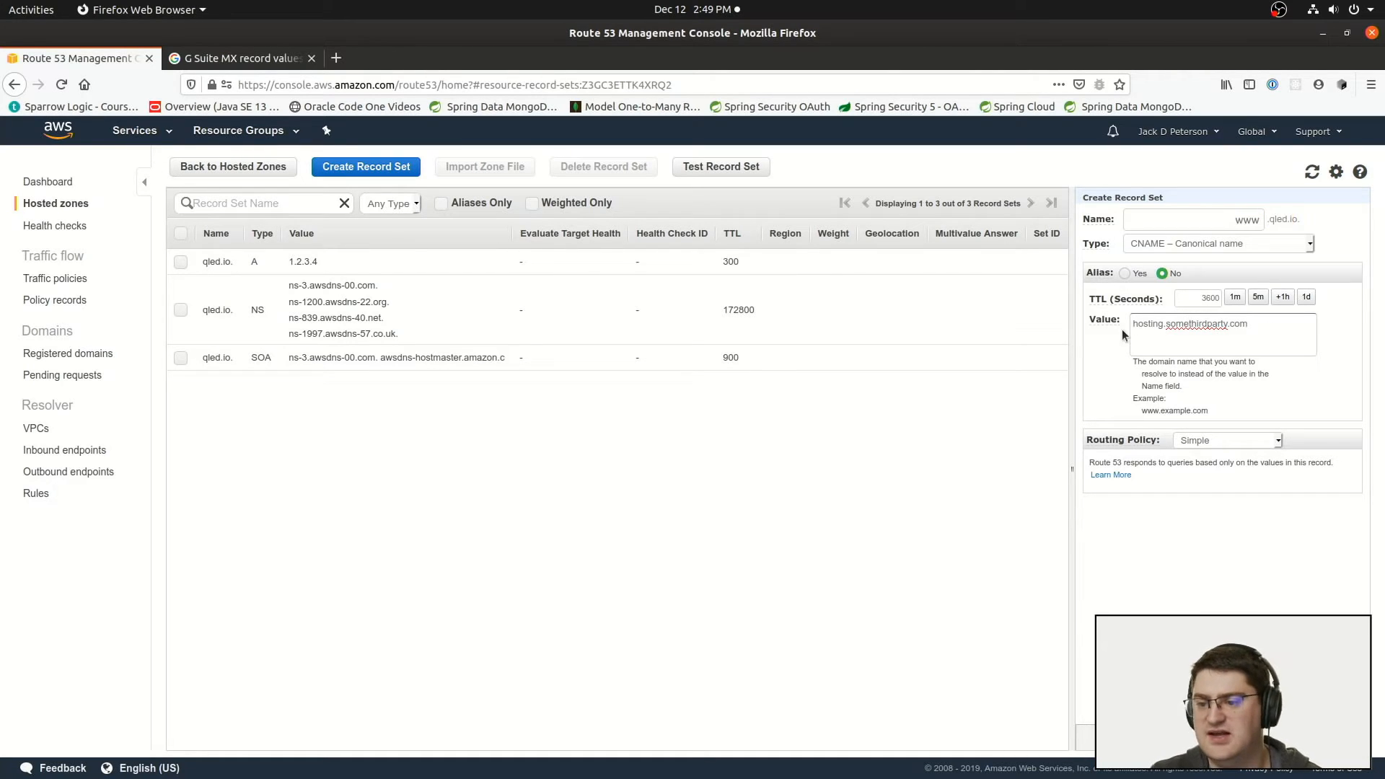
left_click_drag(1265, 328, 1135, 325)
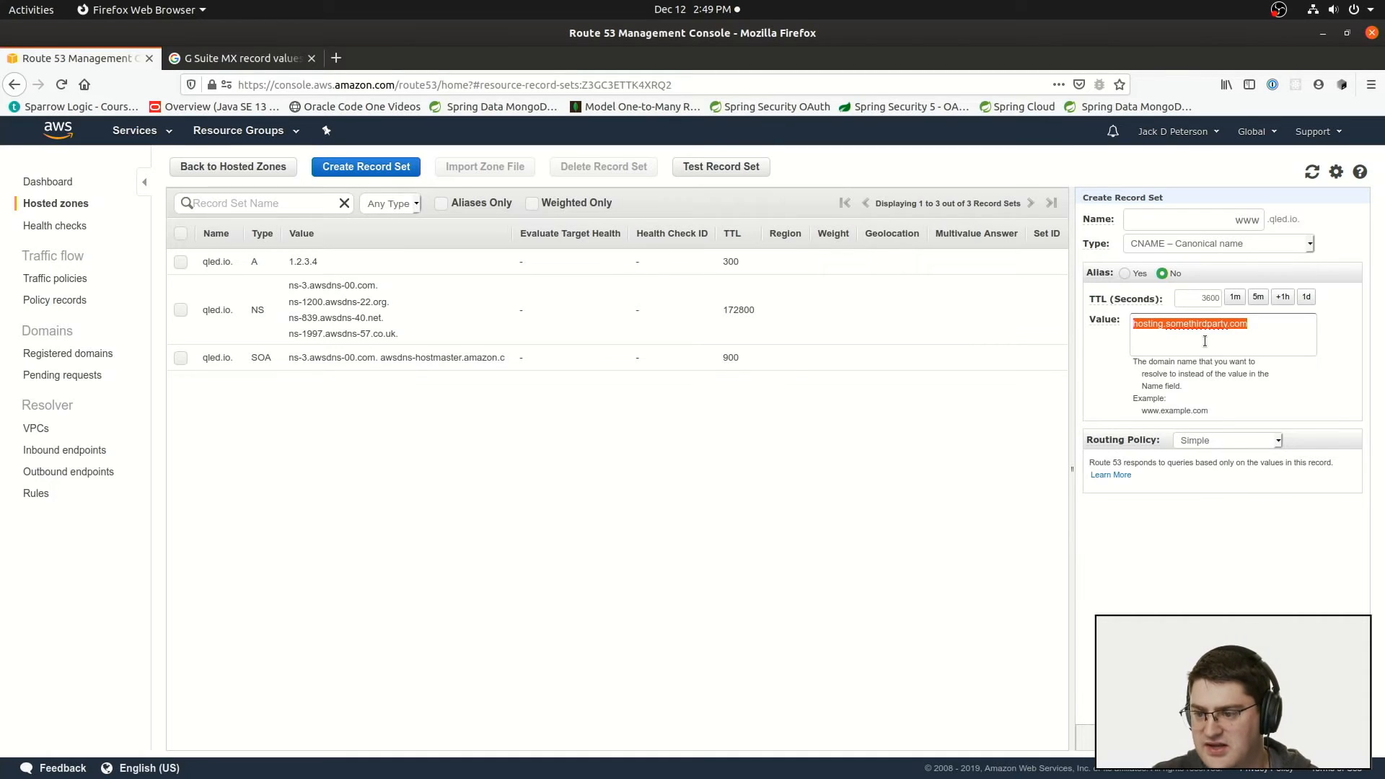
left_click(1224, 738)
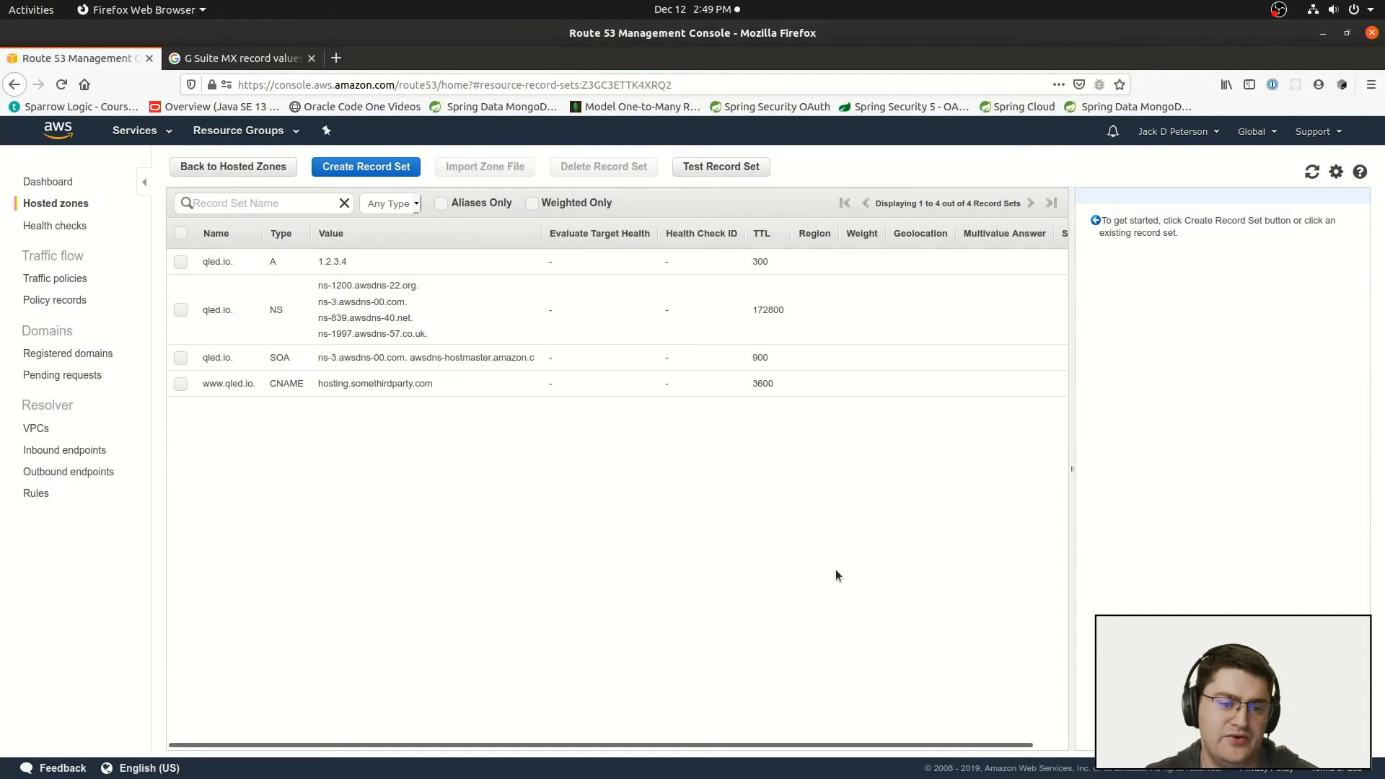
left_click(241, 383)
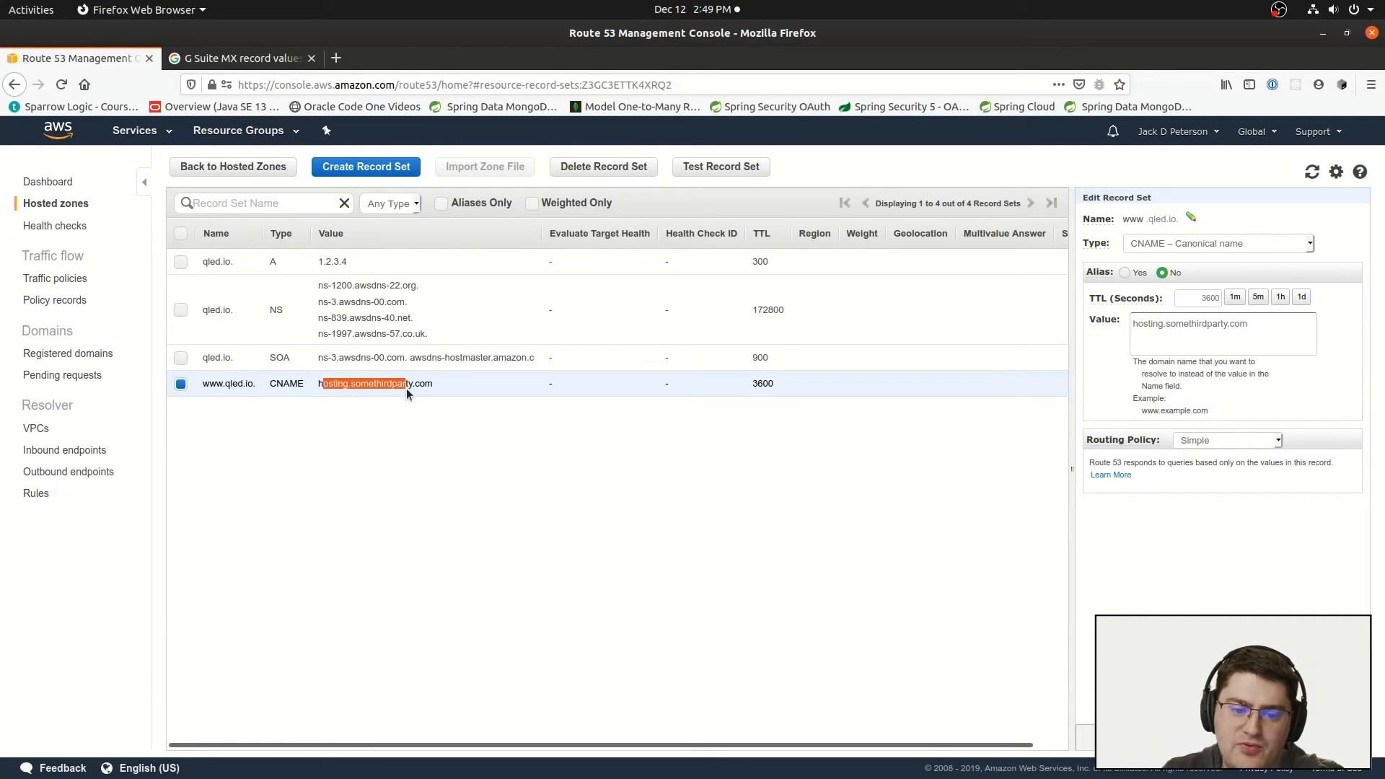
left_click_drag(405, 388, 417, 388)
left_click(386, 386)
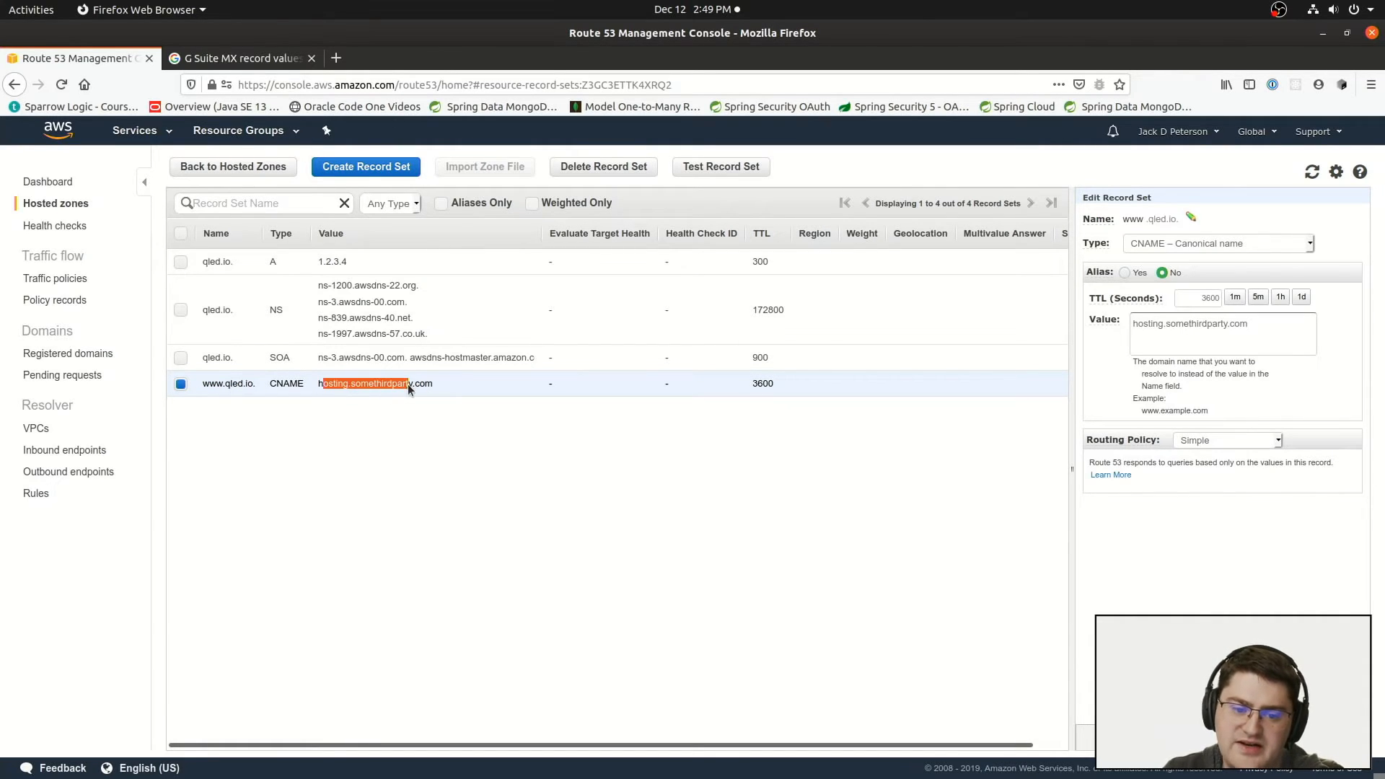
left_click(437, 429)
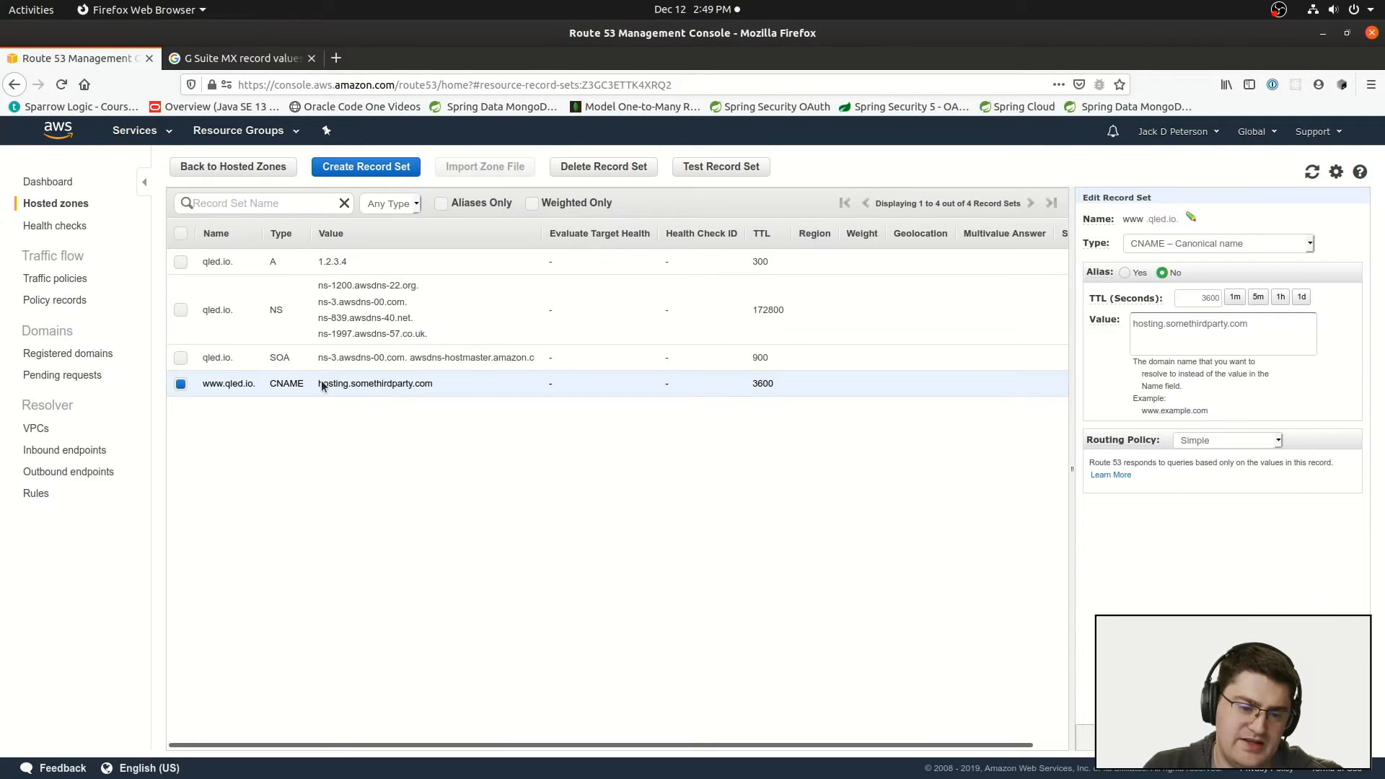
Step: Select the qled.io A record in the record list and change its type to AAAA – IPv6 address
left_click_drag(322, 386, 399, 390)
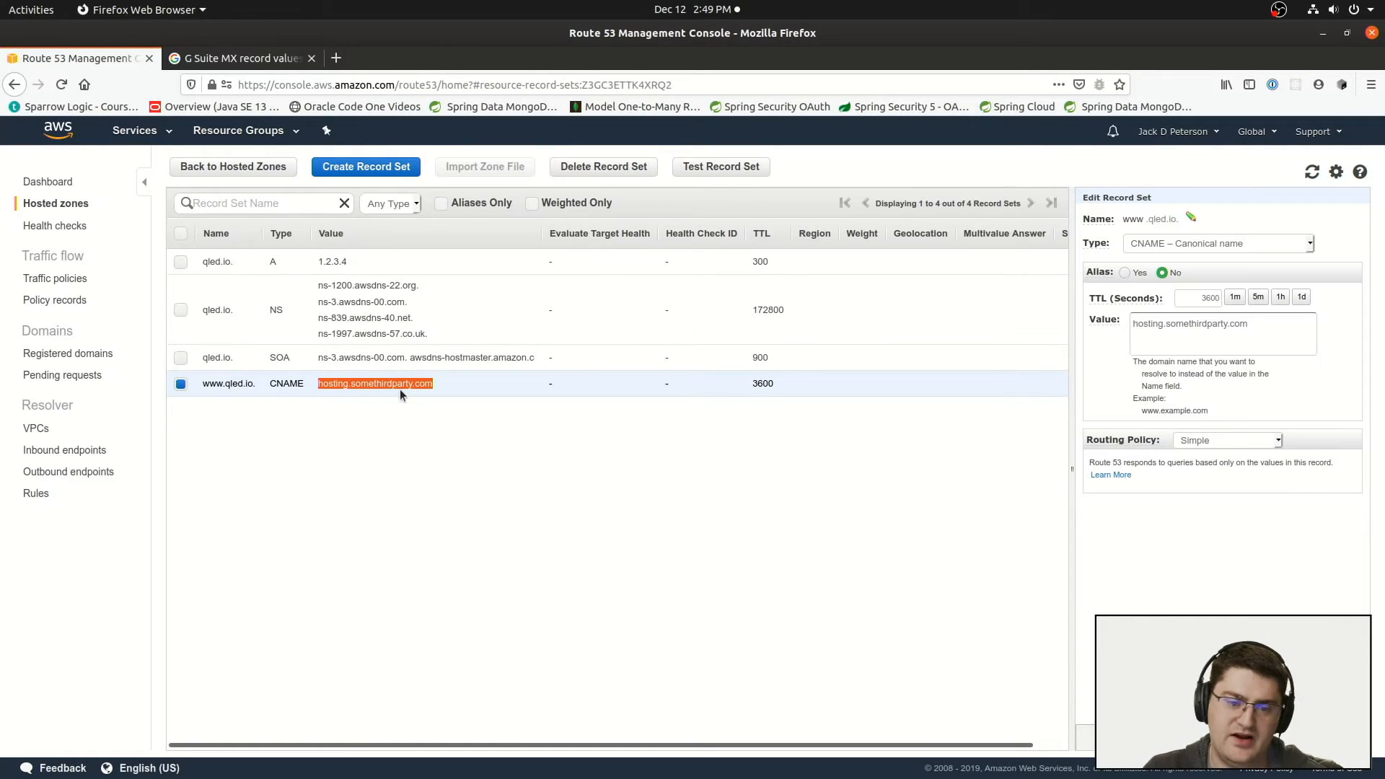
left_click(309, 264)
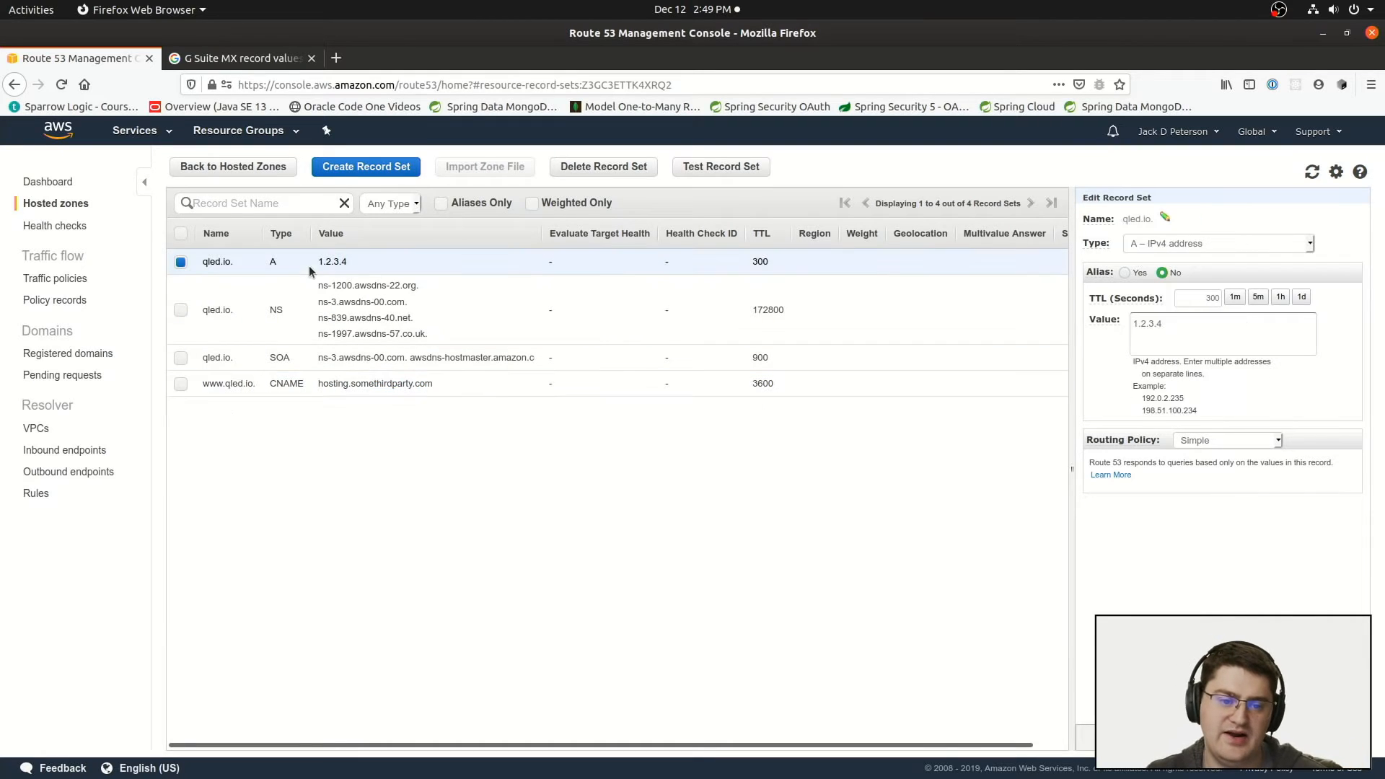
mouse_move(1103, 294)
left_click(1184, 245)
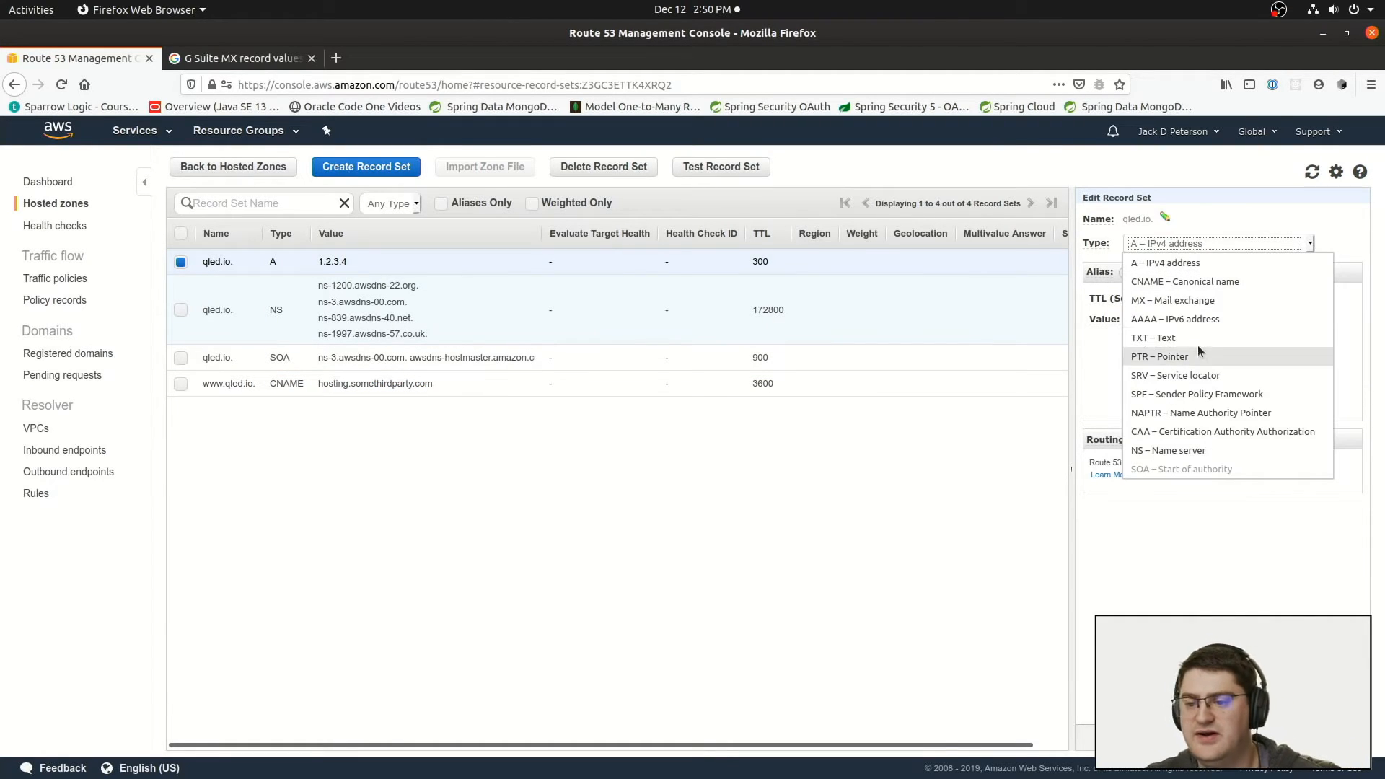
left_click(1209, 320)
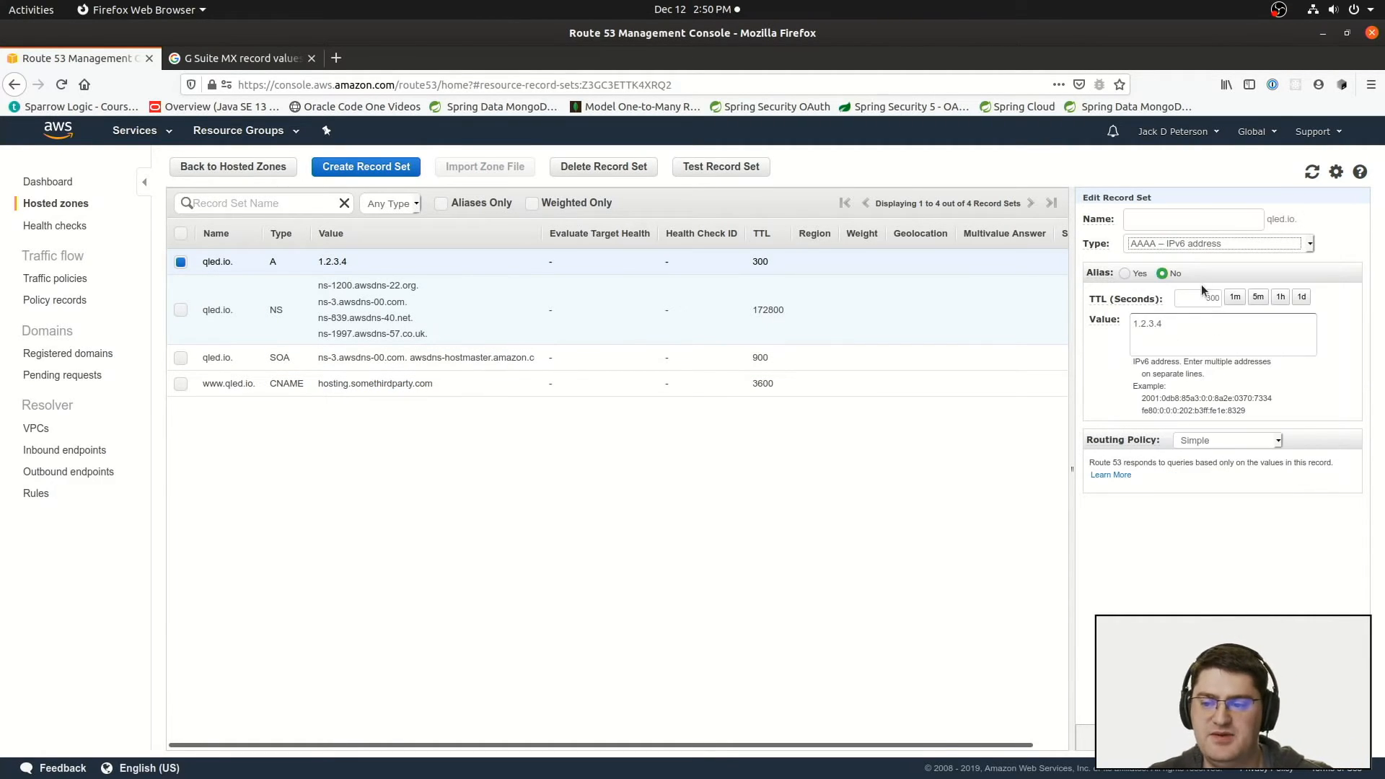
Step: Change the record type to MX – Mail exchange, clear its value, and examine the example mail server entry
left_click(1197, 244)
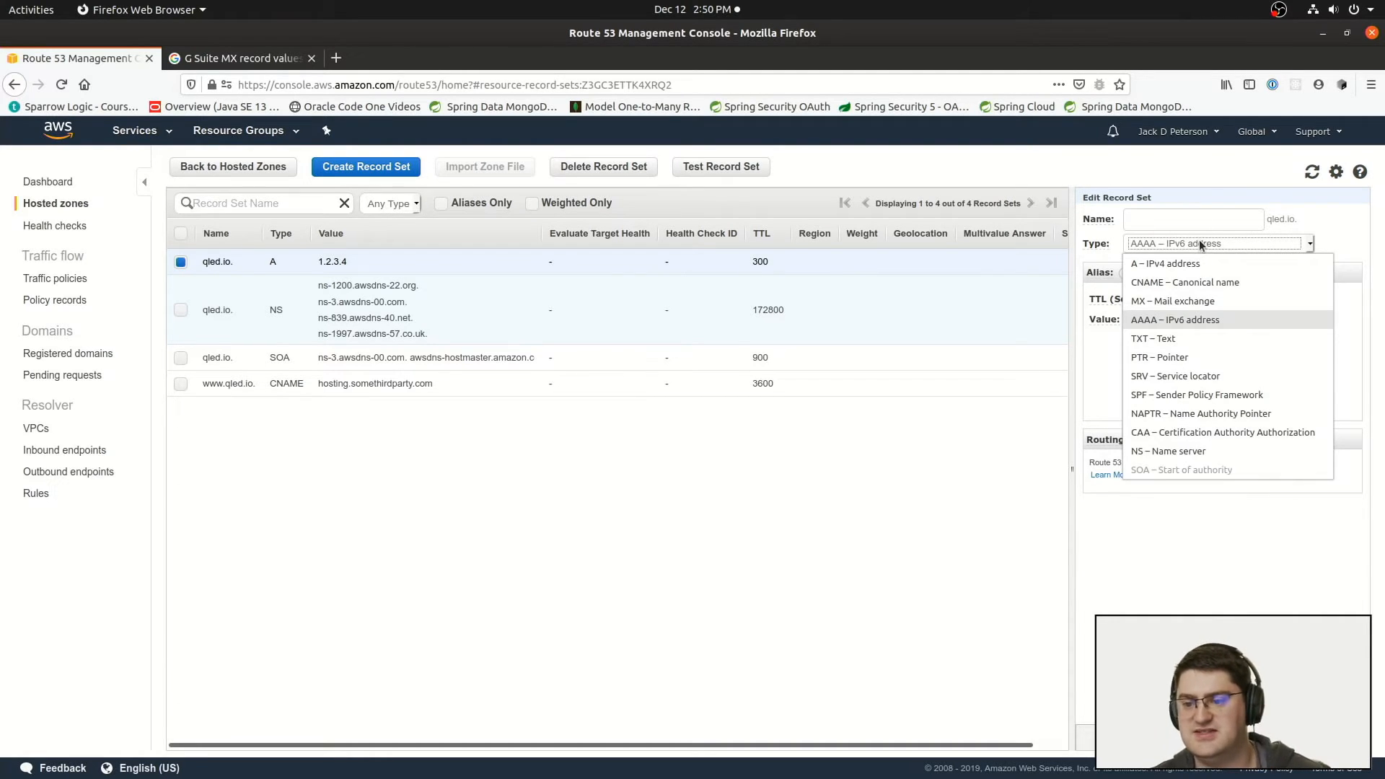
left_click(1195, 302)
left_click(1211, 325)
key("ctrl+a")
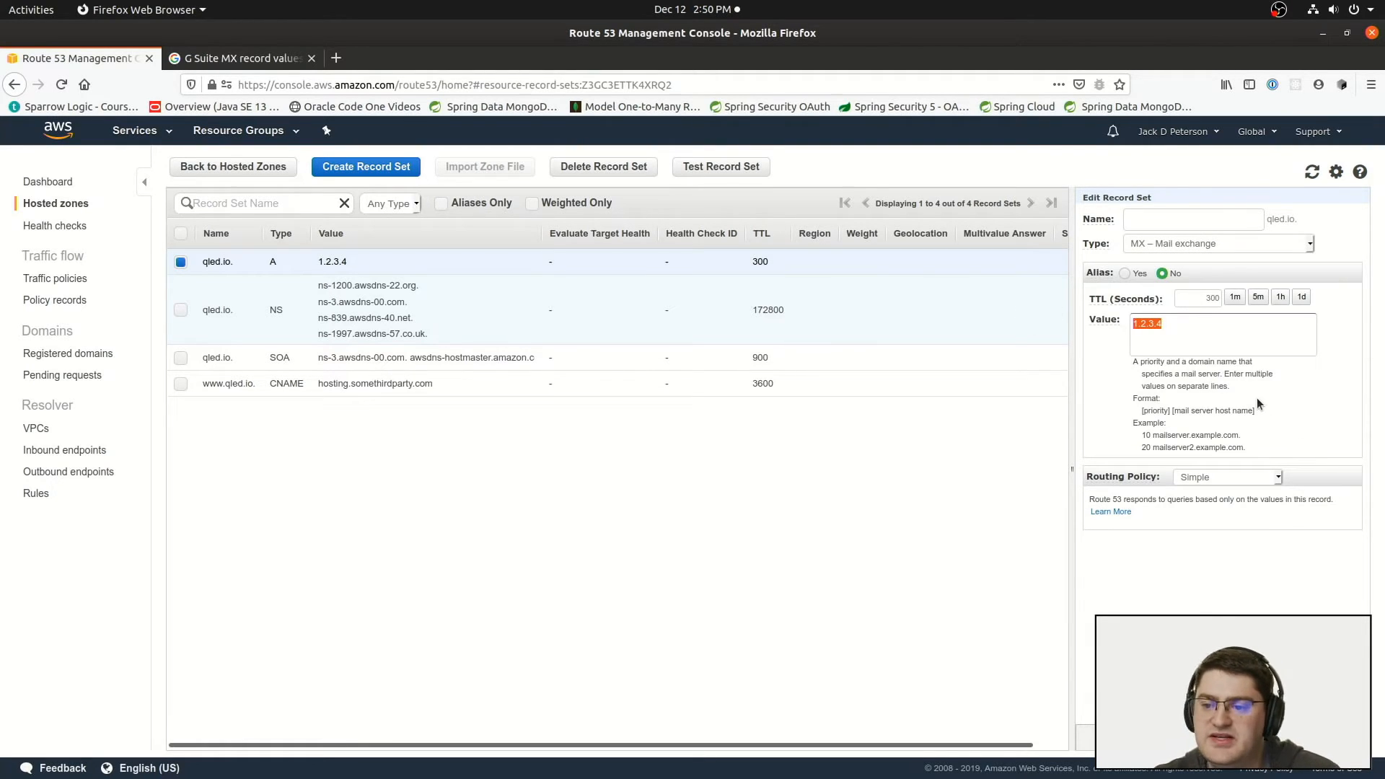
key("BackSpace")
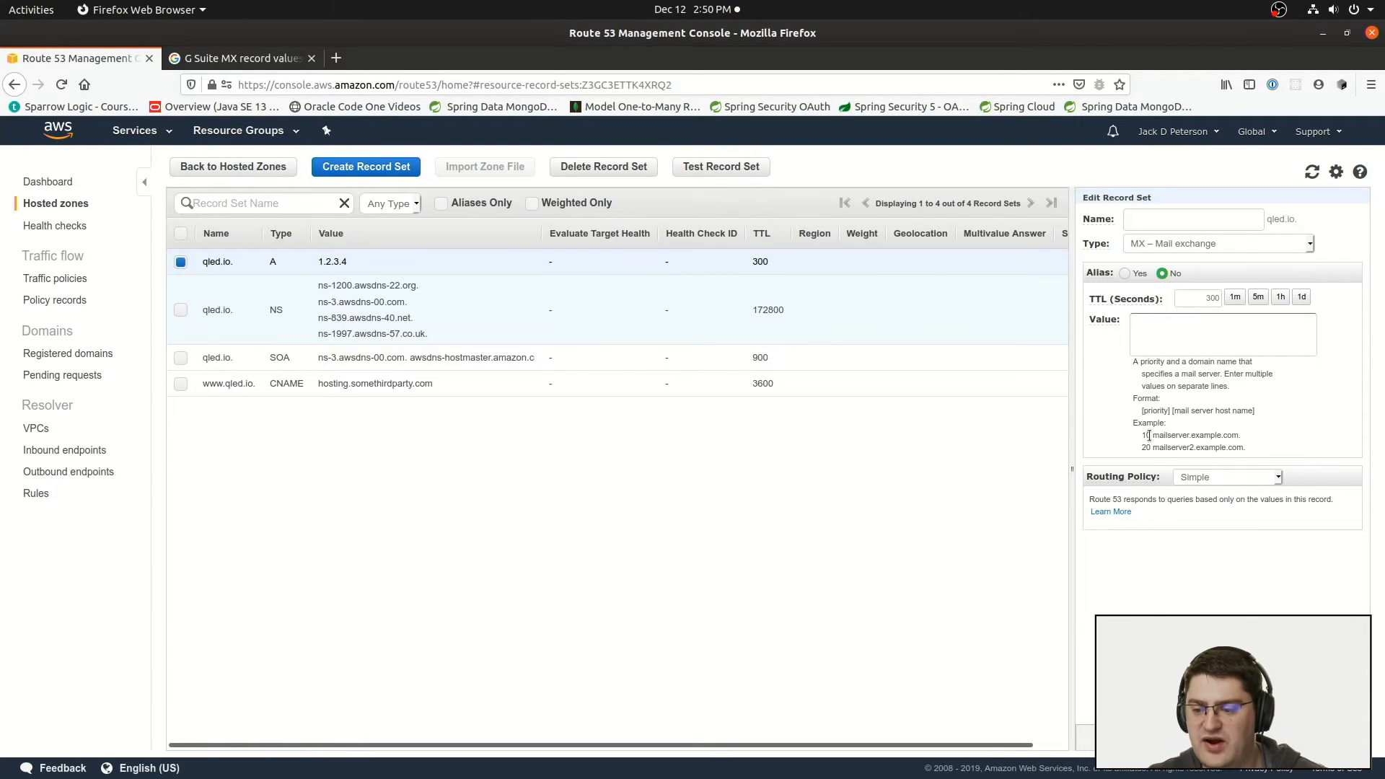
left_click_drag(1143, 435, 1245, 434)
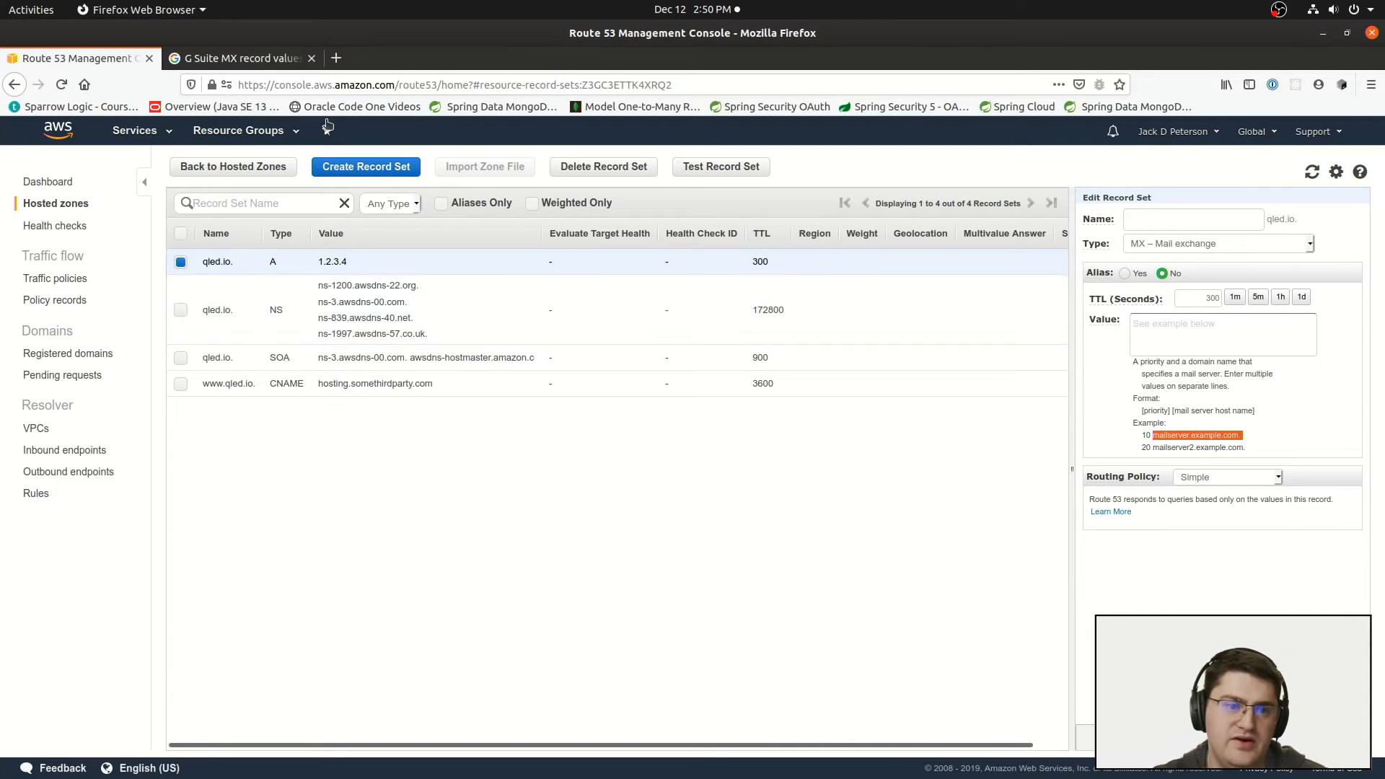
Step: Examine the priorities and mail server destinations in the G Suite MX record values table
left_click(228, 58)
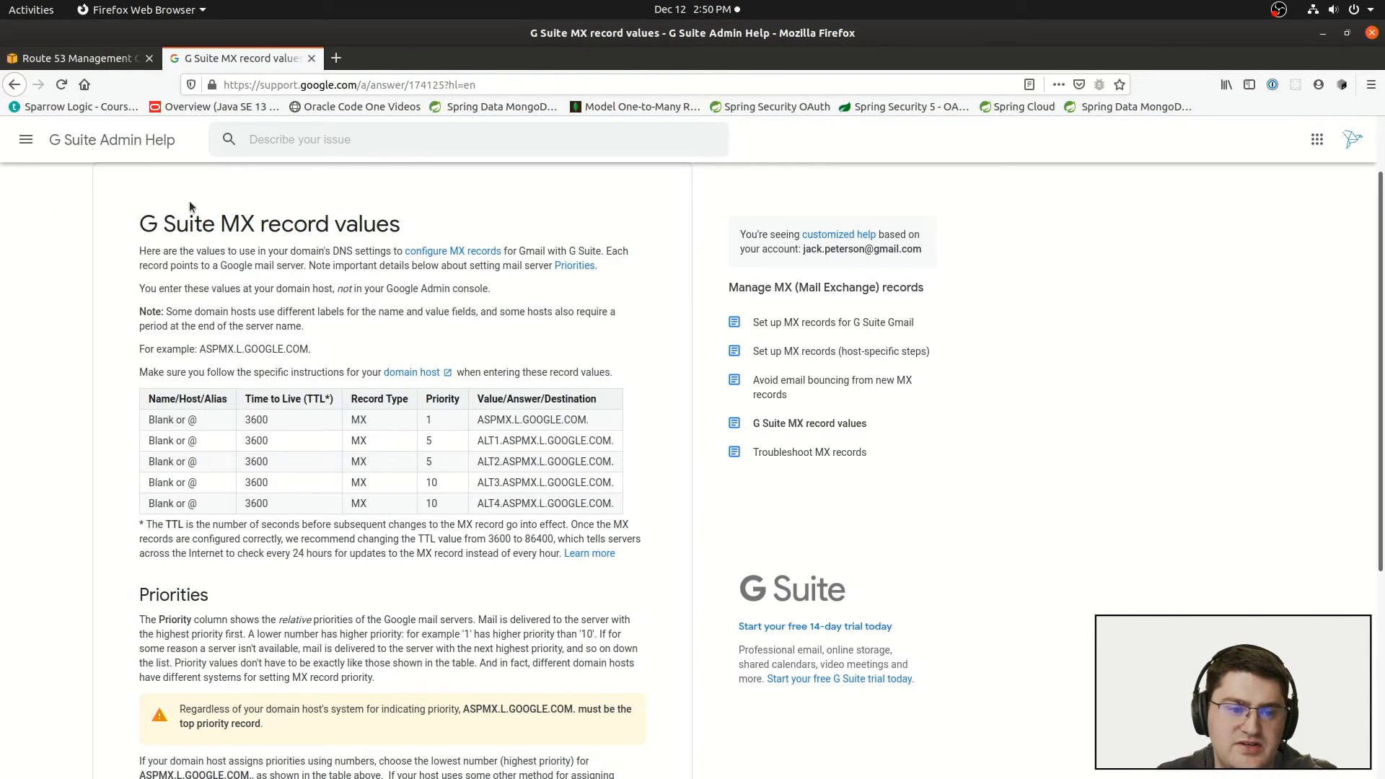
double_click(430, 422)
double_click(430, 440)
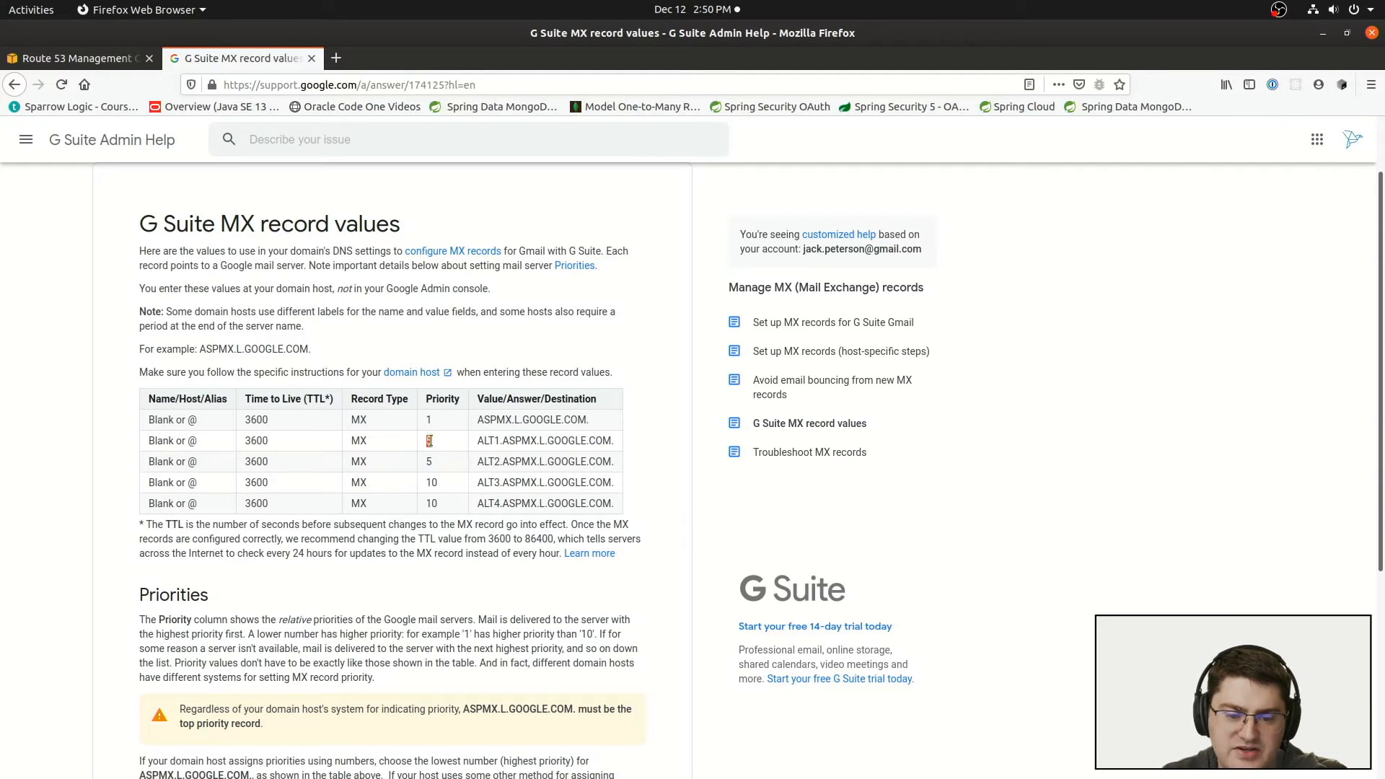
left_click_drag(476, 420, 619, 440)
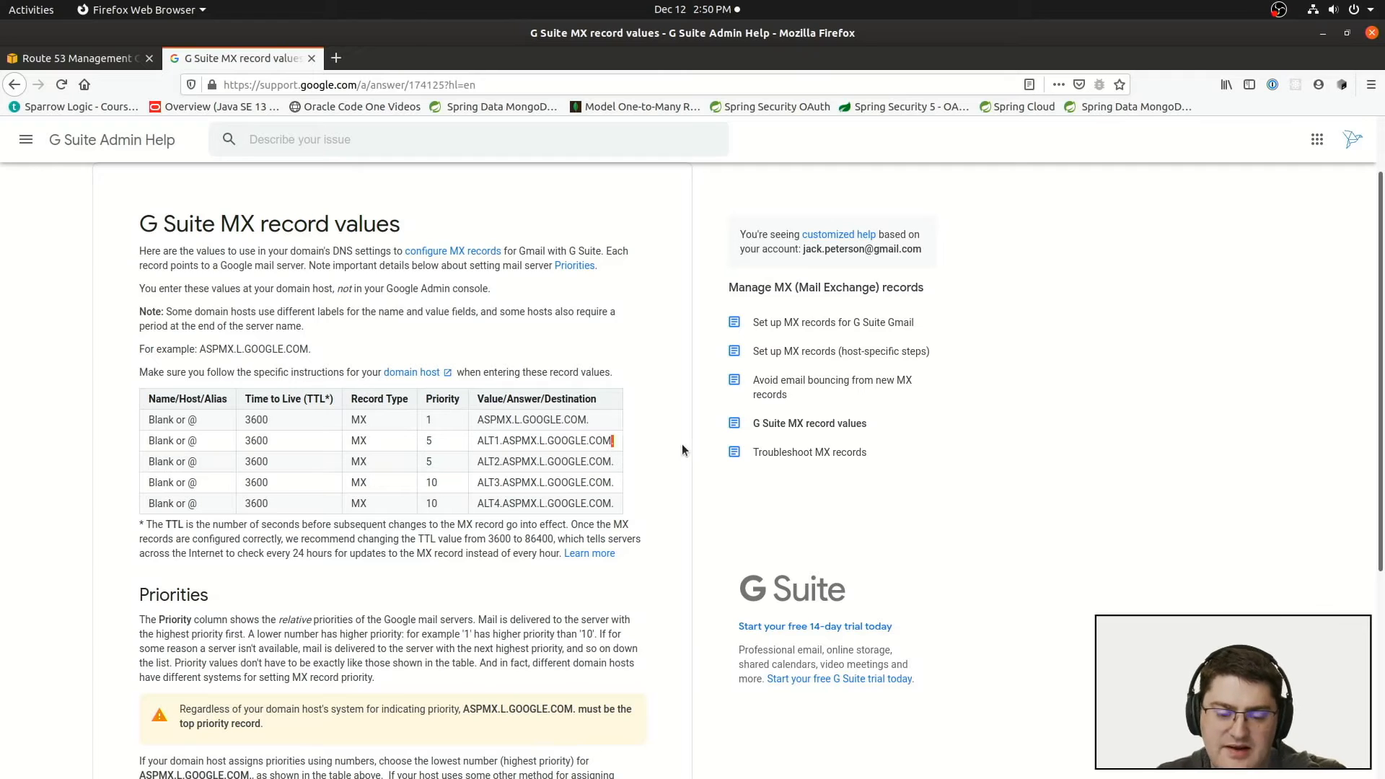
left_click_drag(611, 442, 616, 442)
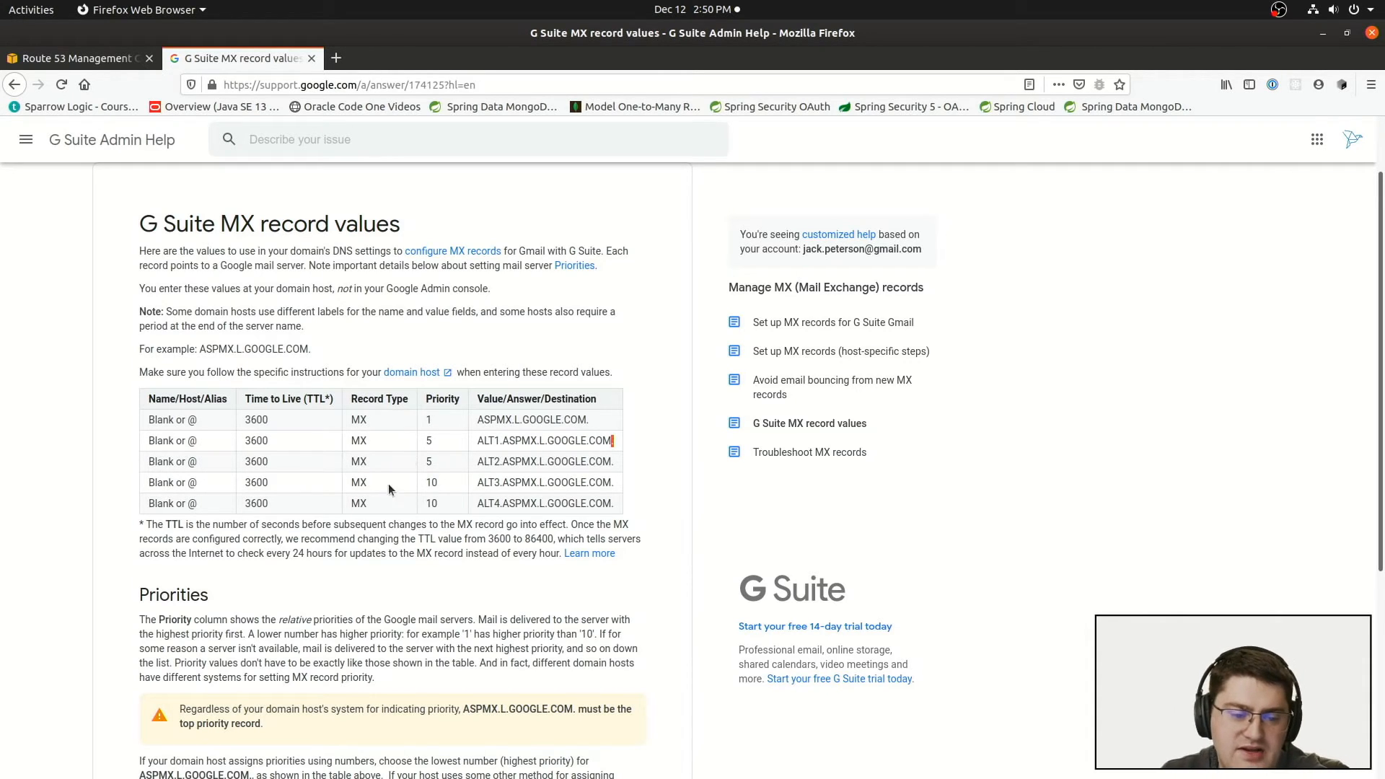
left_click_drag(432, 443, 437, 484)
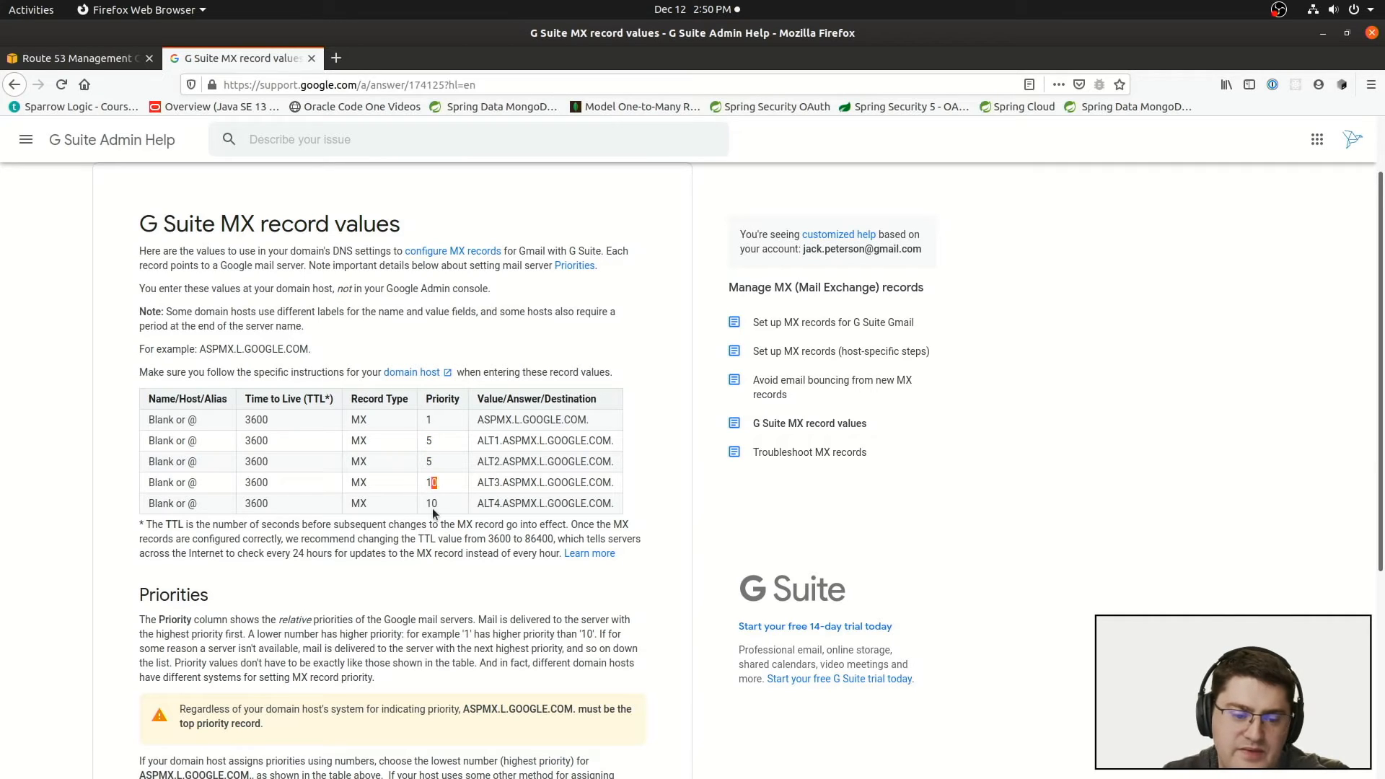
left_click_drag(606, 511, 415, 422)
left_click(511, 443)
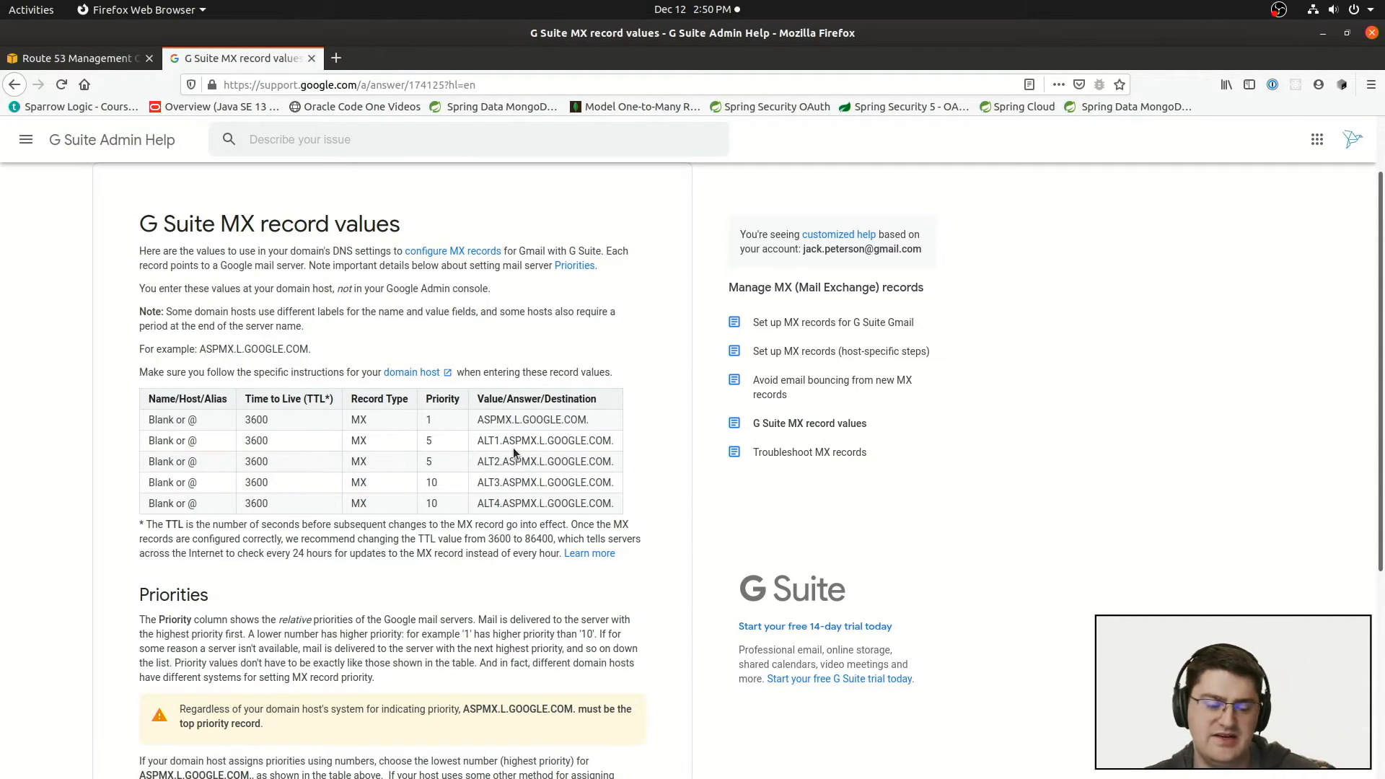
left_click_drag(436, 418, 523, 430)
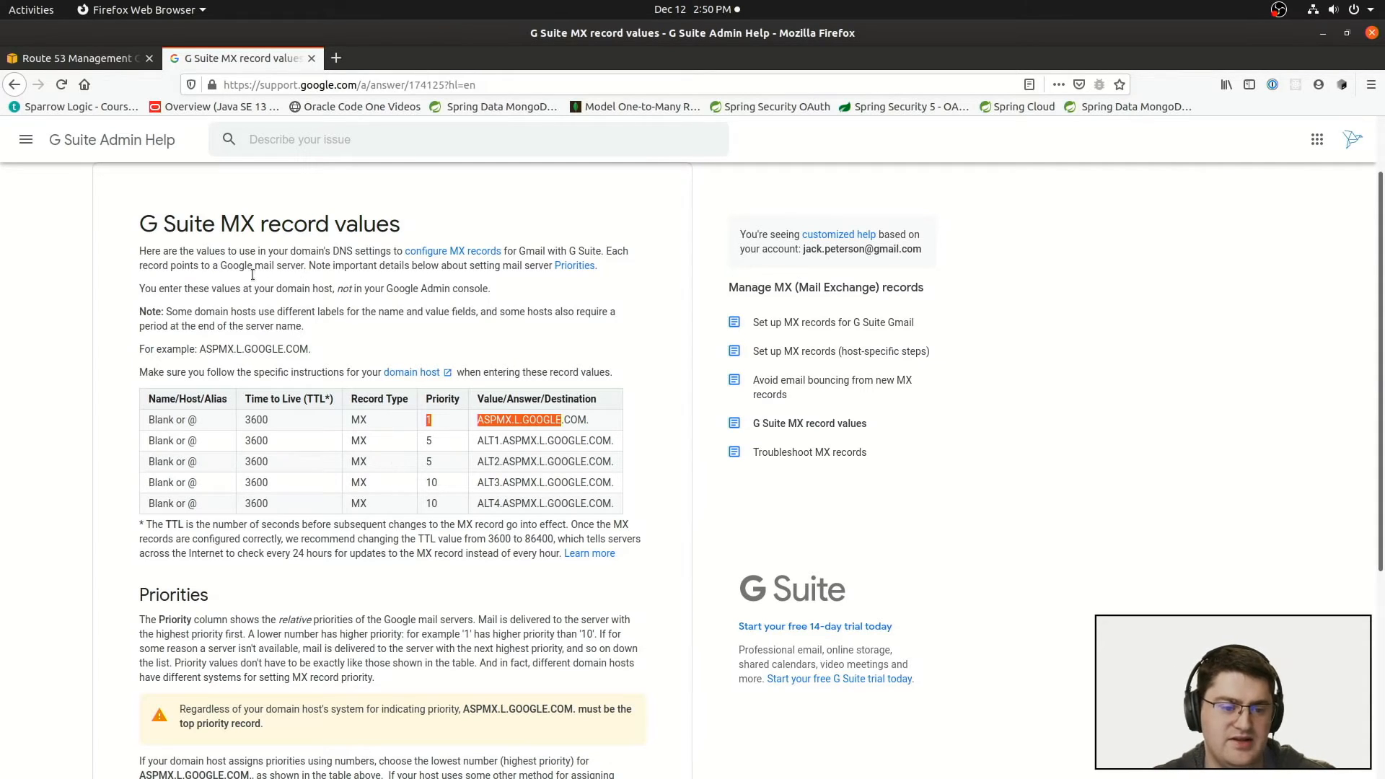
left_click_drag(170, 410, 187, 442)
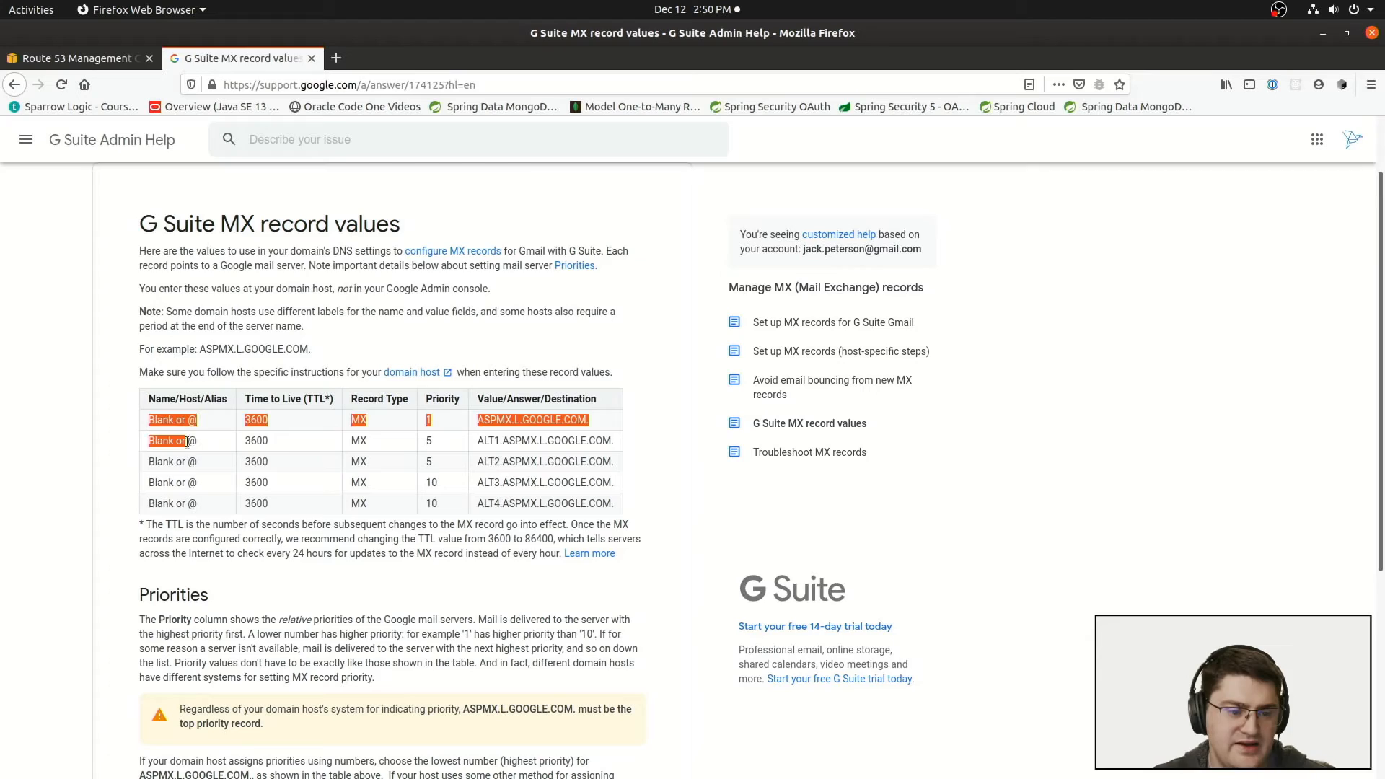
Step: Return to the Route 53 record set, enable Alias to inspect its target options, and set Alias back to No
left_click(110, 62)
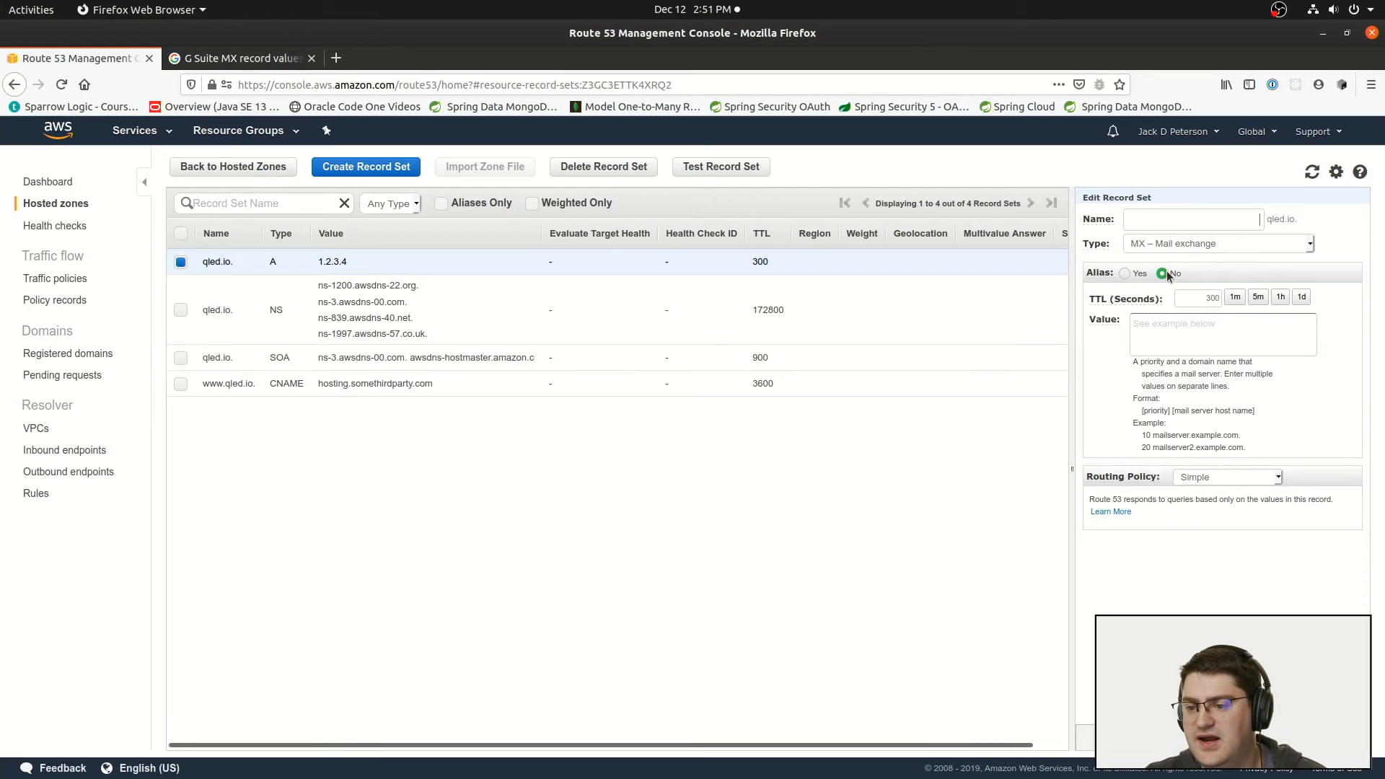
left_click(1125, 274)
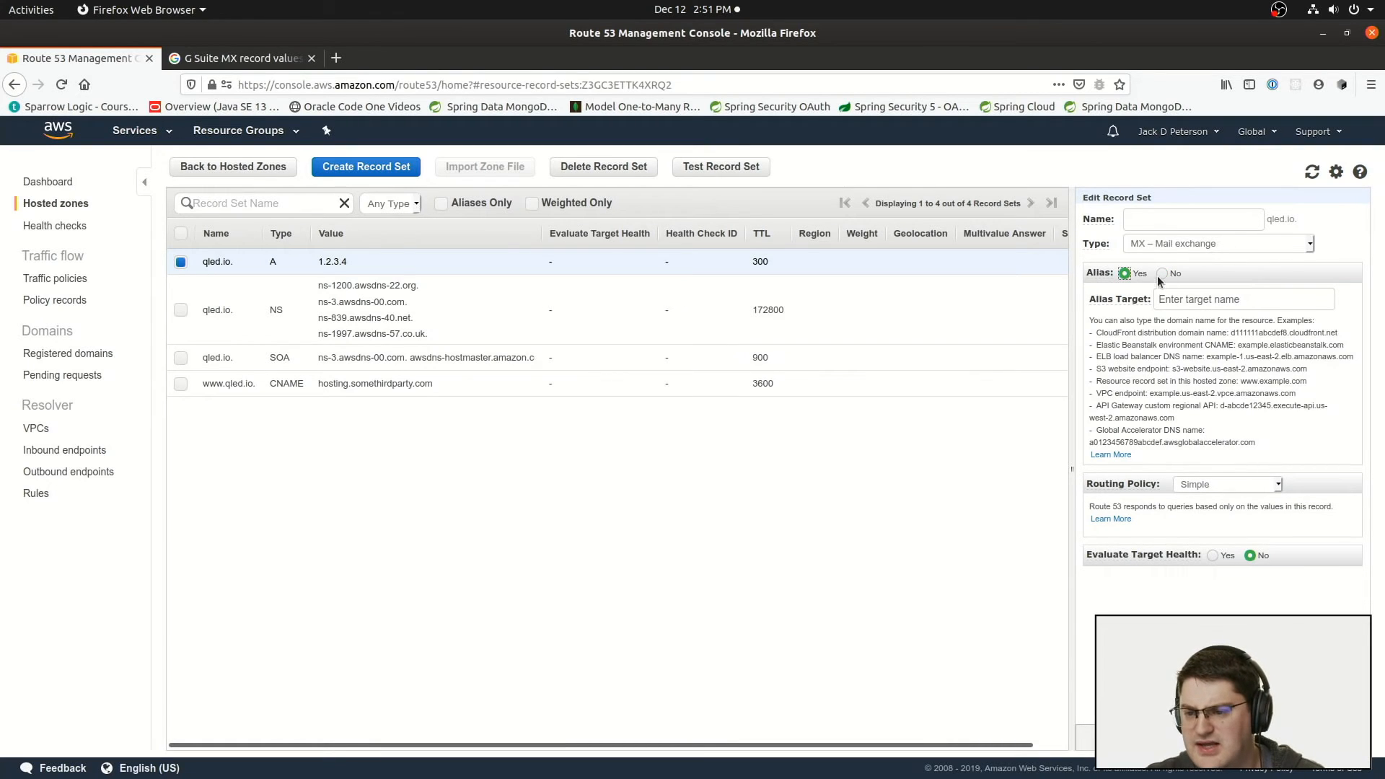
left_click(1171, 298)
left_click(1133, 379)
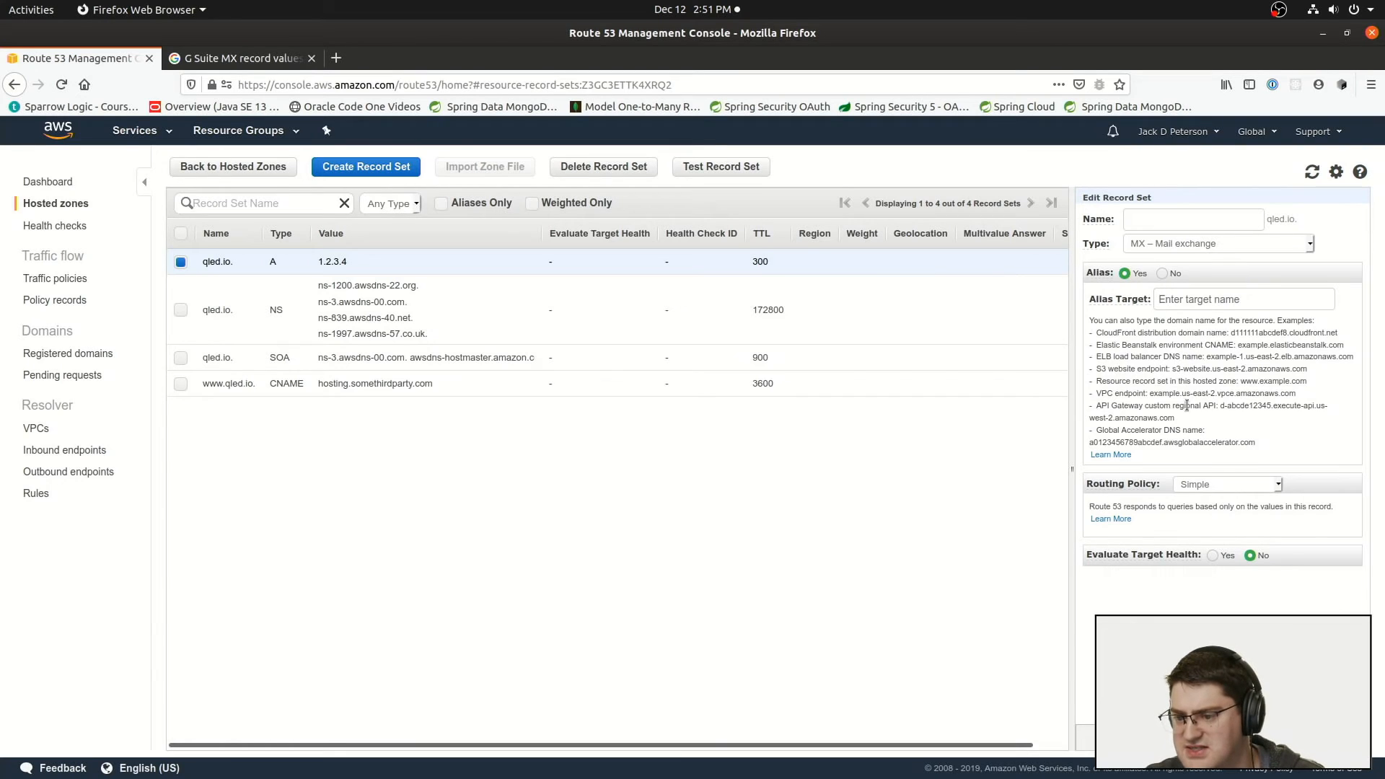
left_click(1160, 275)
Step: Change the record type to TXT – Text and place the cursor in the empty value
left_click(1167, 241)
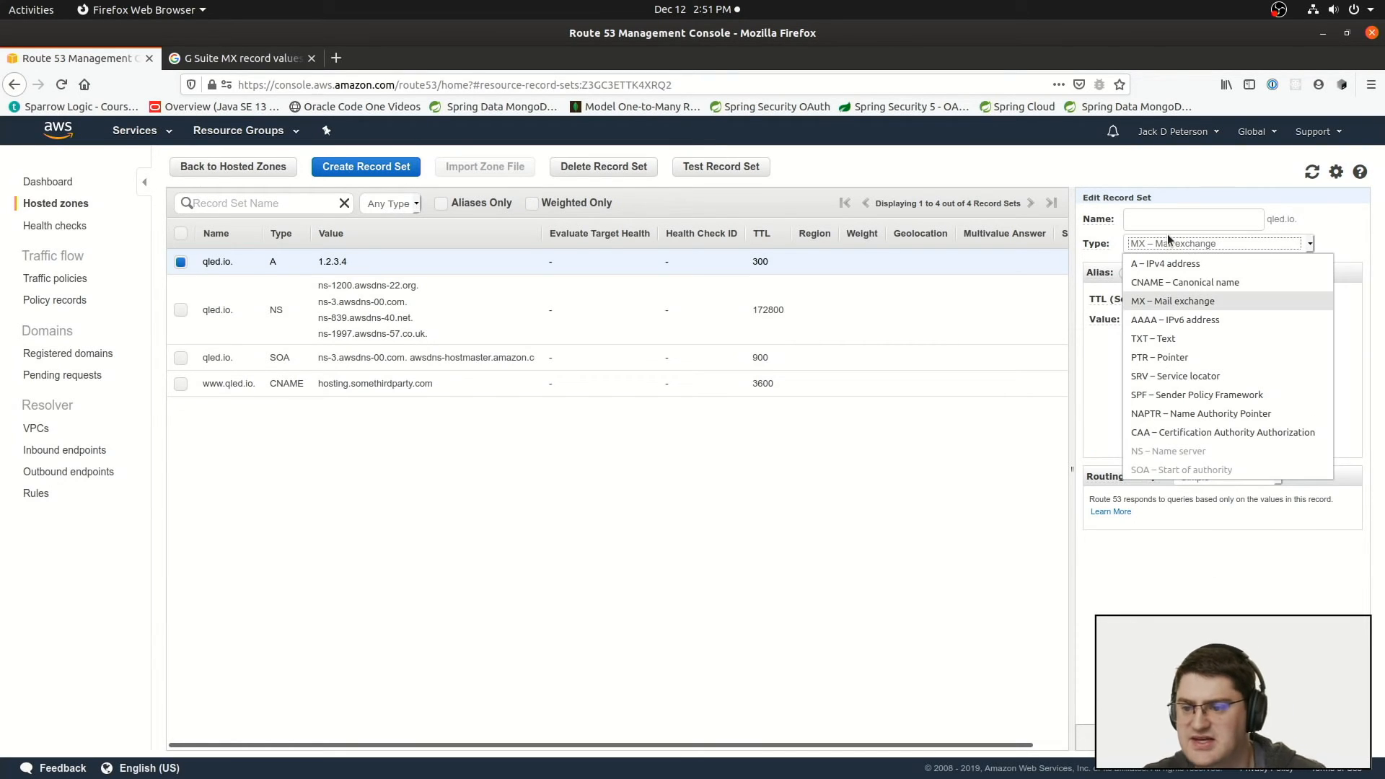
left_click(1189, 339)
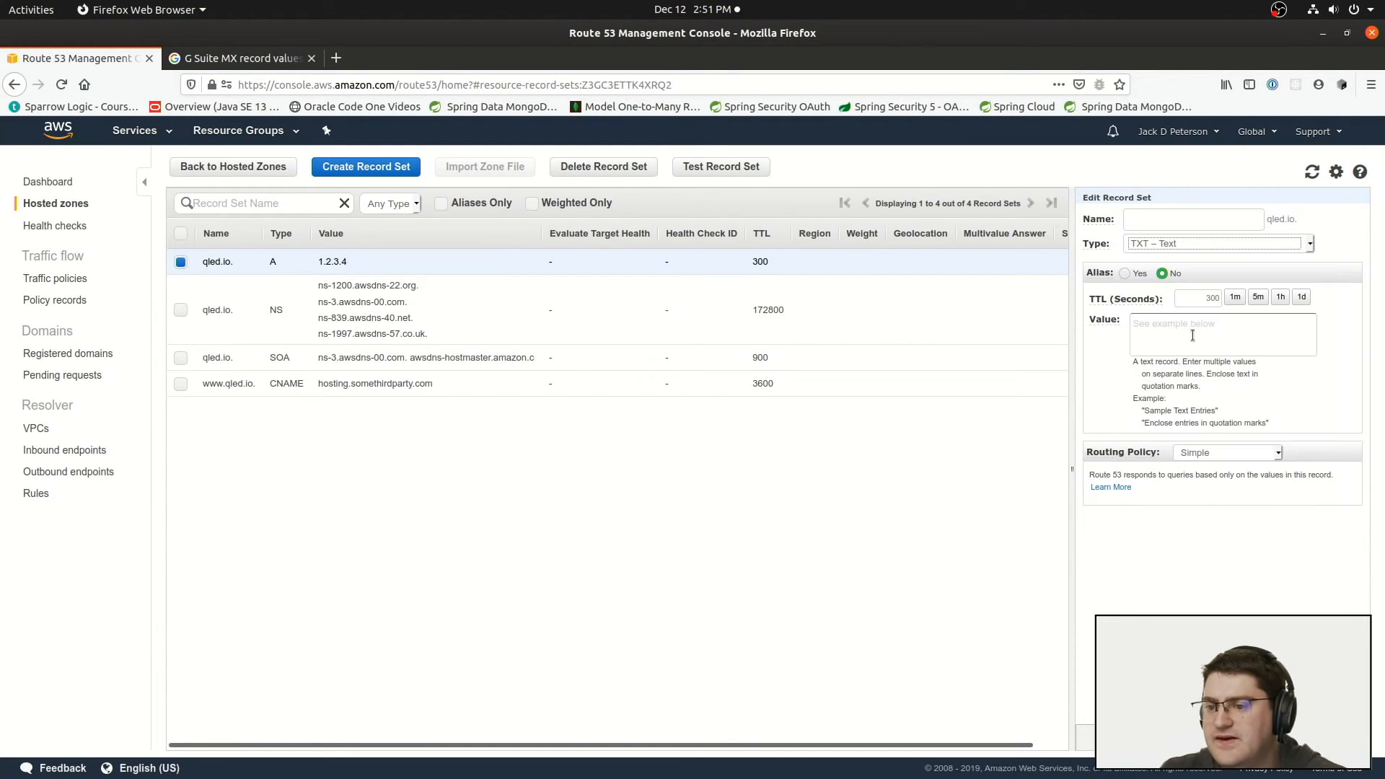
left_click(1192, 334)
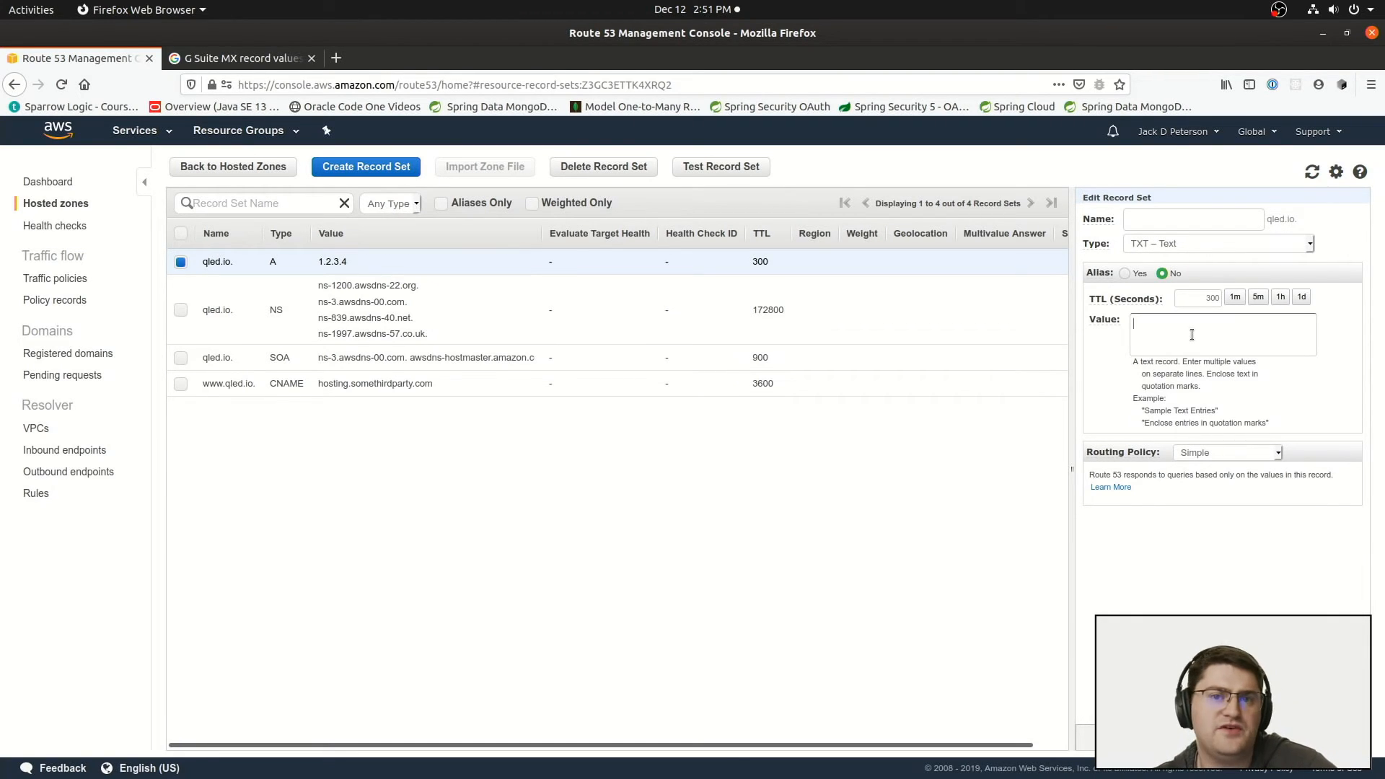
left_click(1198, 327)
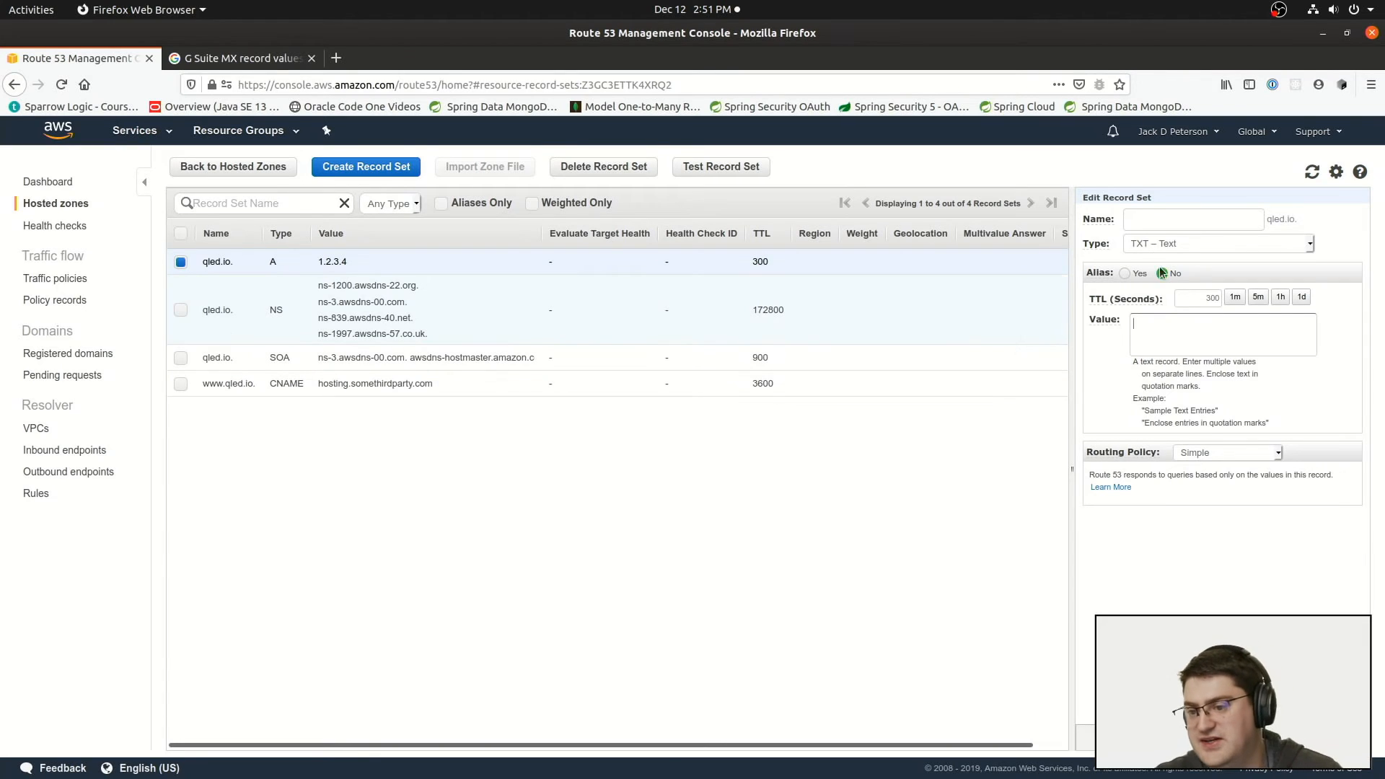
Step: Change the record type to SPF – Sender Policy Framework and examine the example SPF value
left_click(1172, 249)
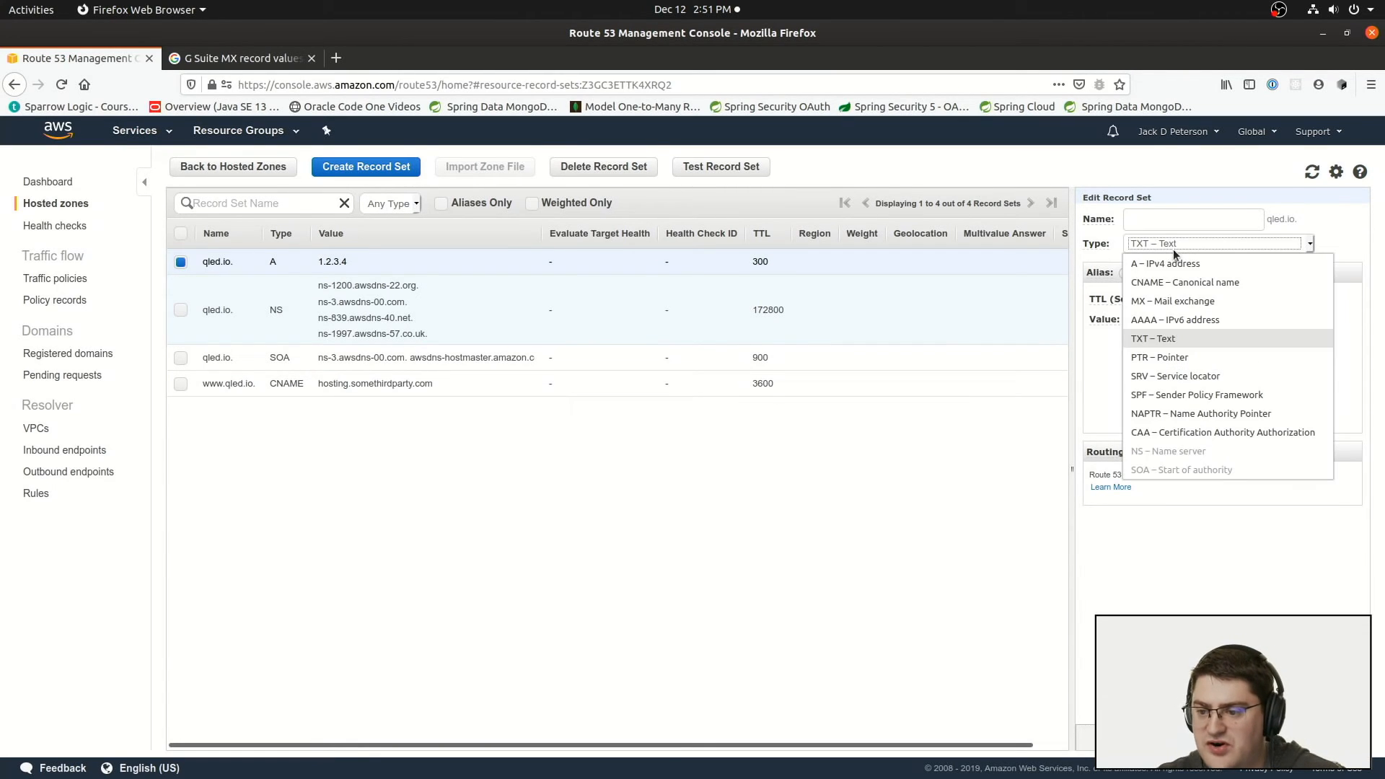
left_click(1196, 396)
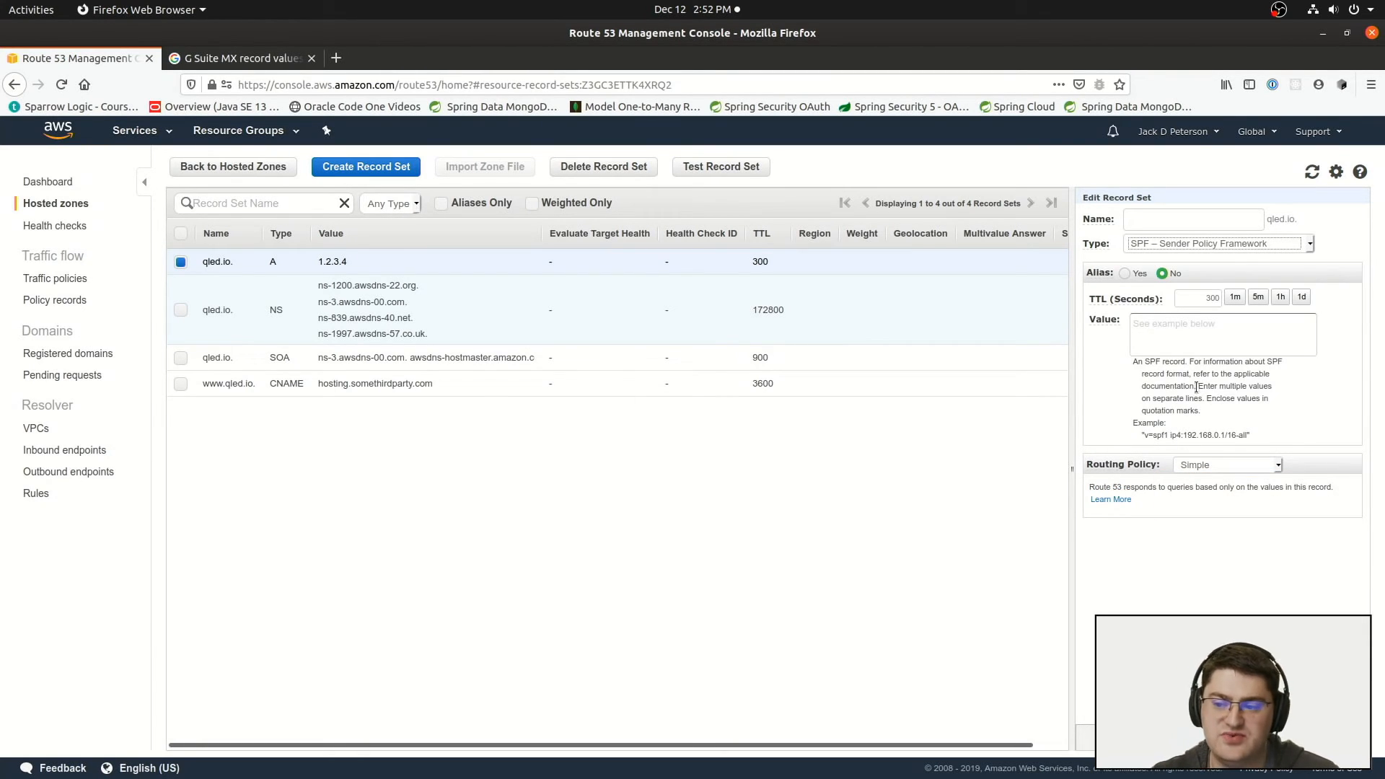
left_click_drag(1144, 434, 1252, 437)
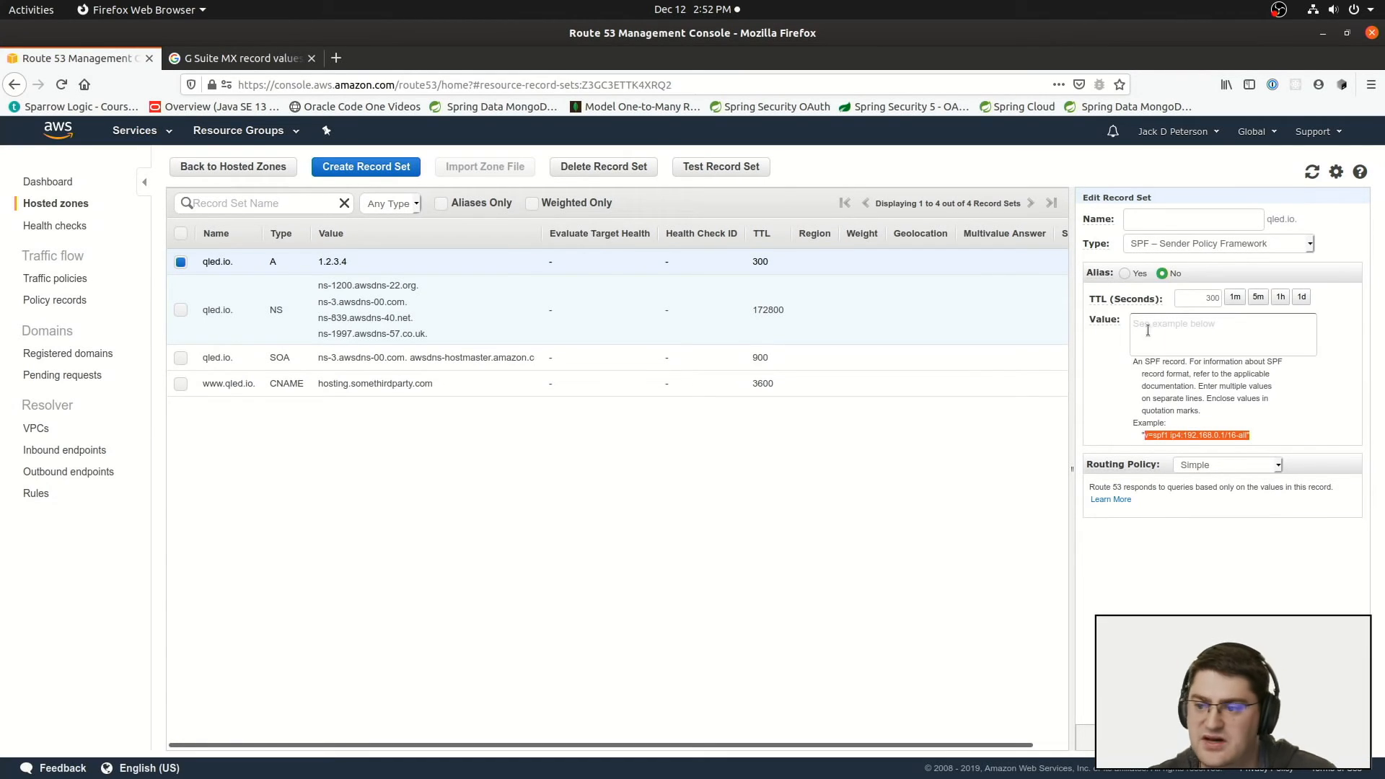
left_click(1169, 240)
left_click(1189, 241)
left_click_drag(1142, 435, 1254, 437)
left_click(1251, 430)
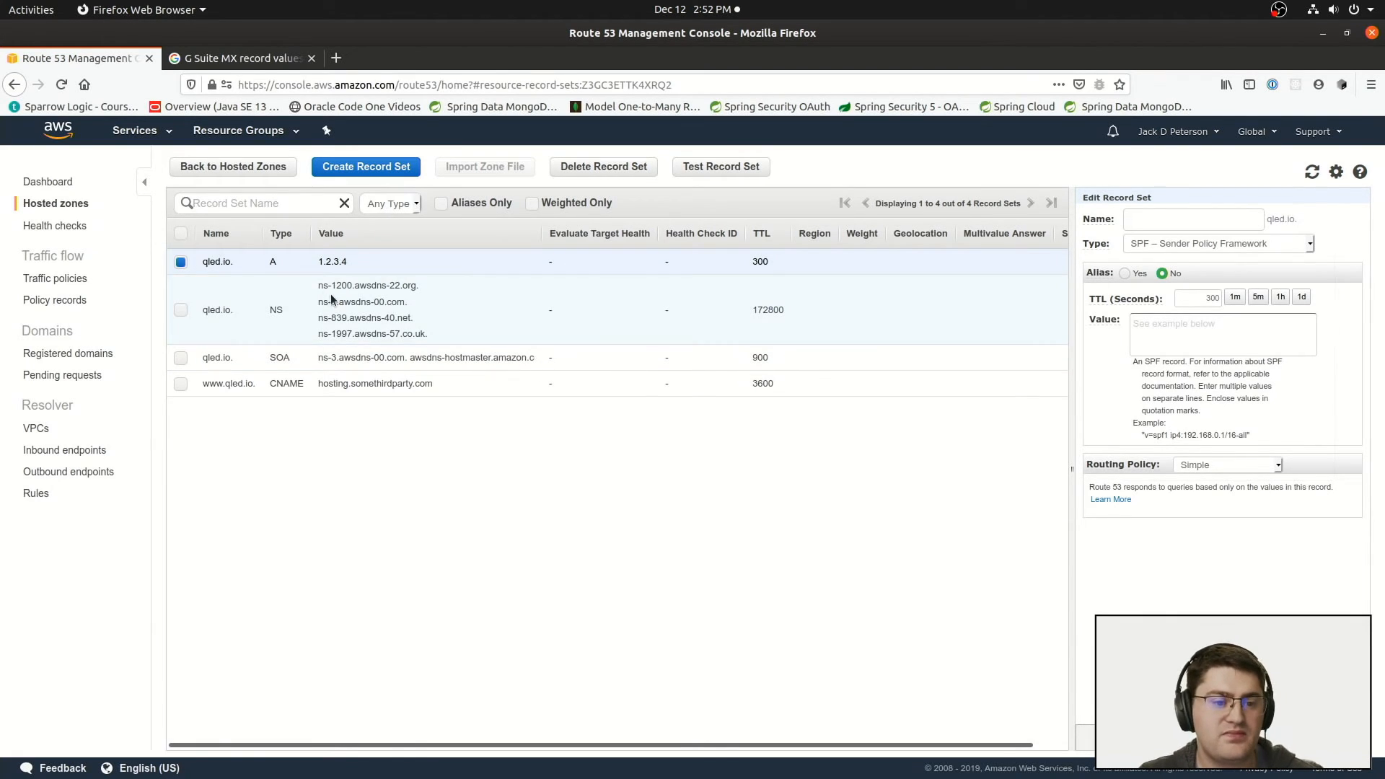
Step: Select the qled.io NS record and review the name servers it lists
left_click_drag(318, 287, 421, 327)
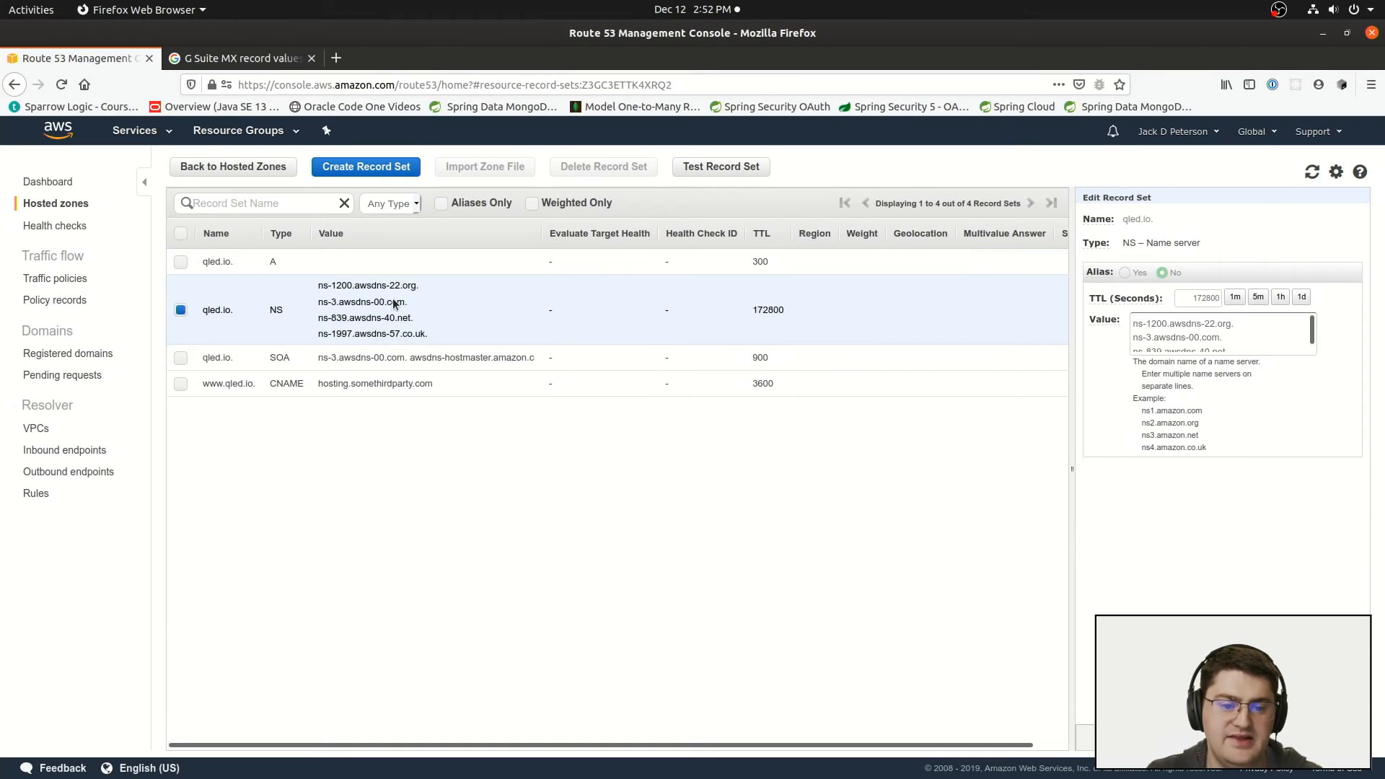
left_click_drag(315, 285, 444, 339)
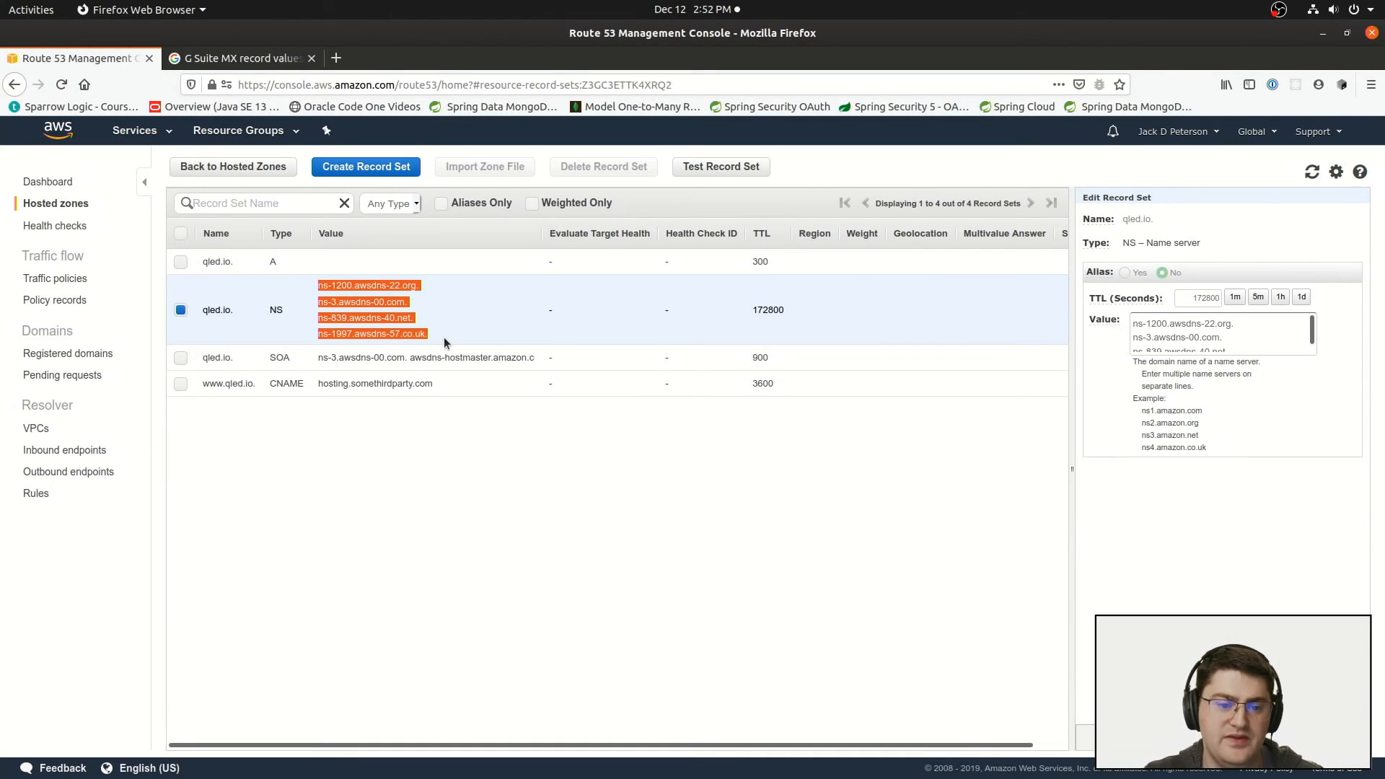
left_click(497, 487)
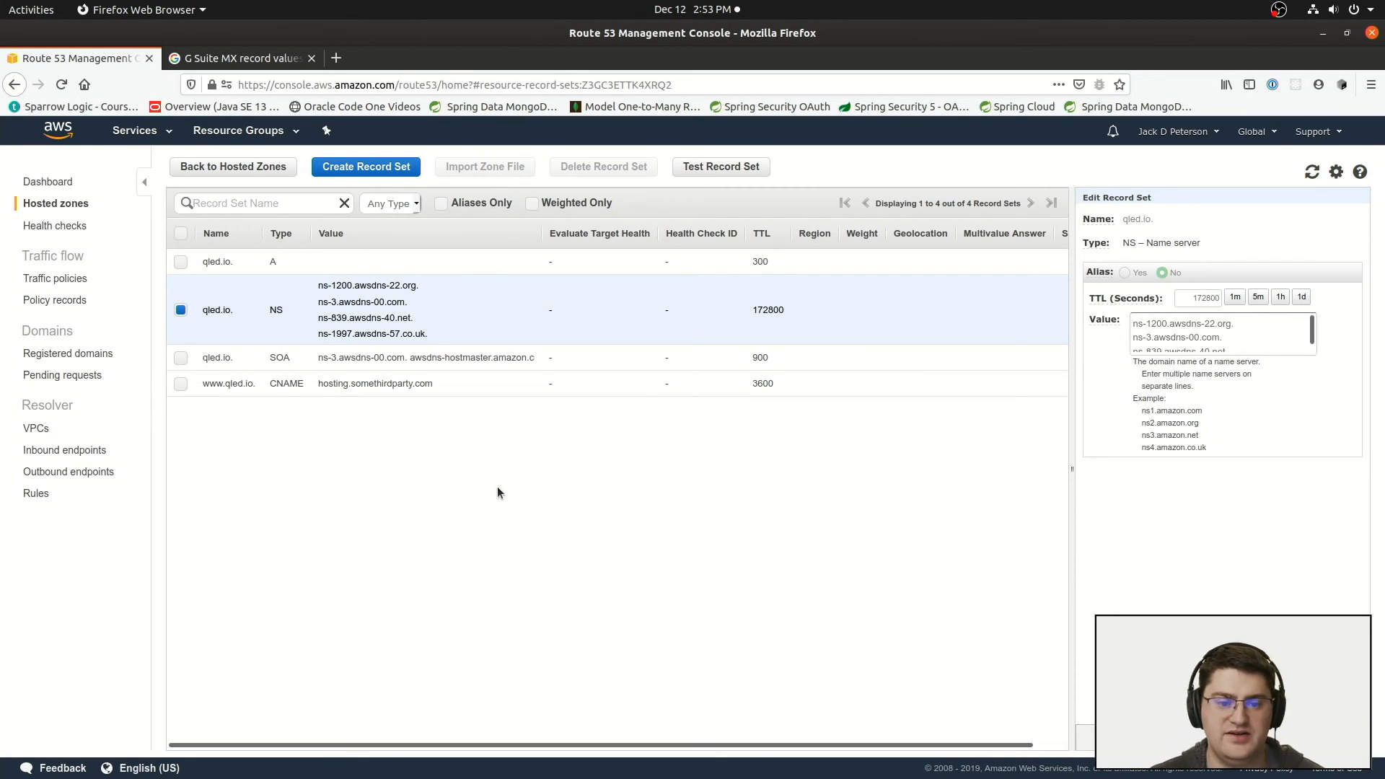
key("ctrl+alt+t")
left_click_drag(302, 61, 798, 386)
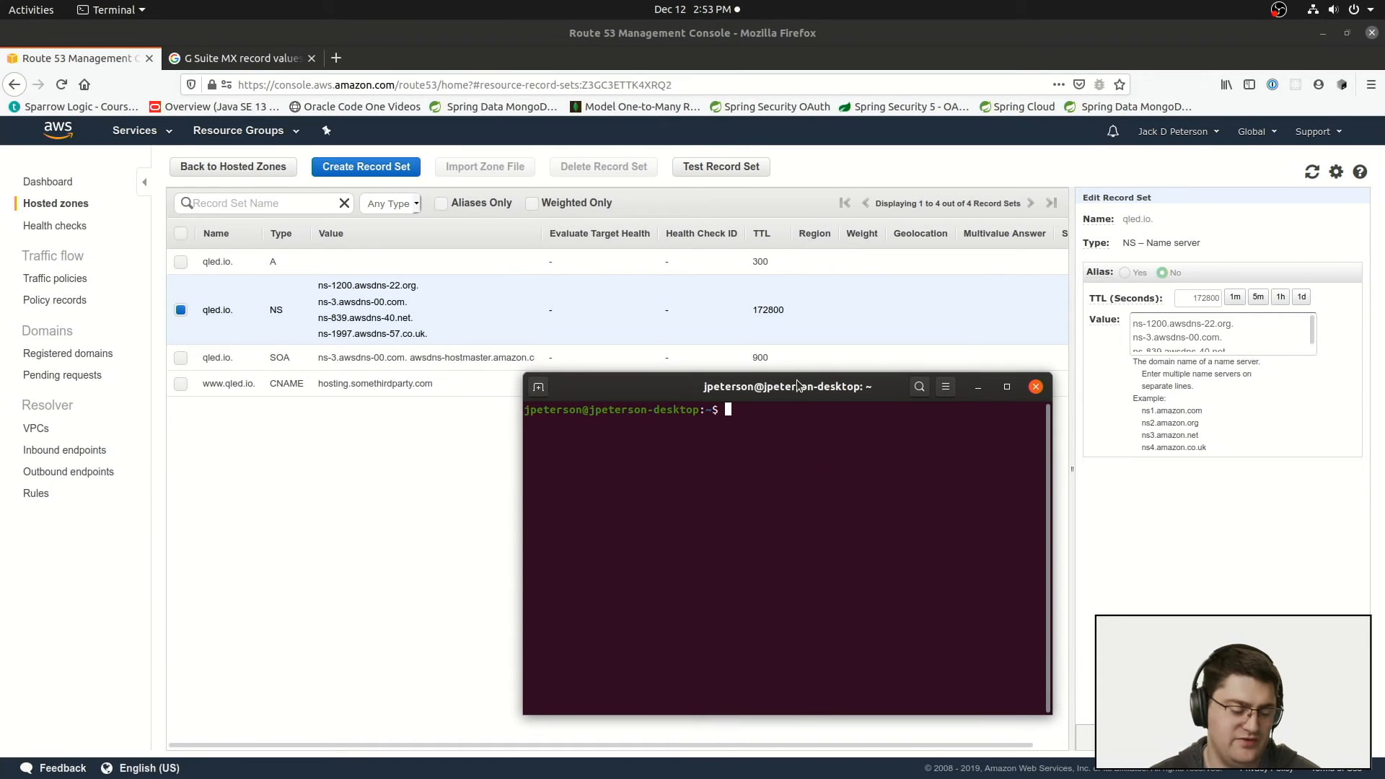
type("dig www.")
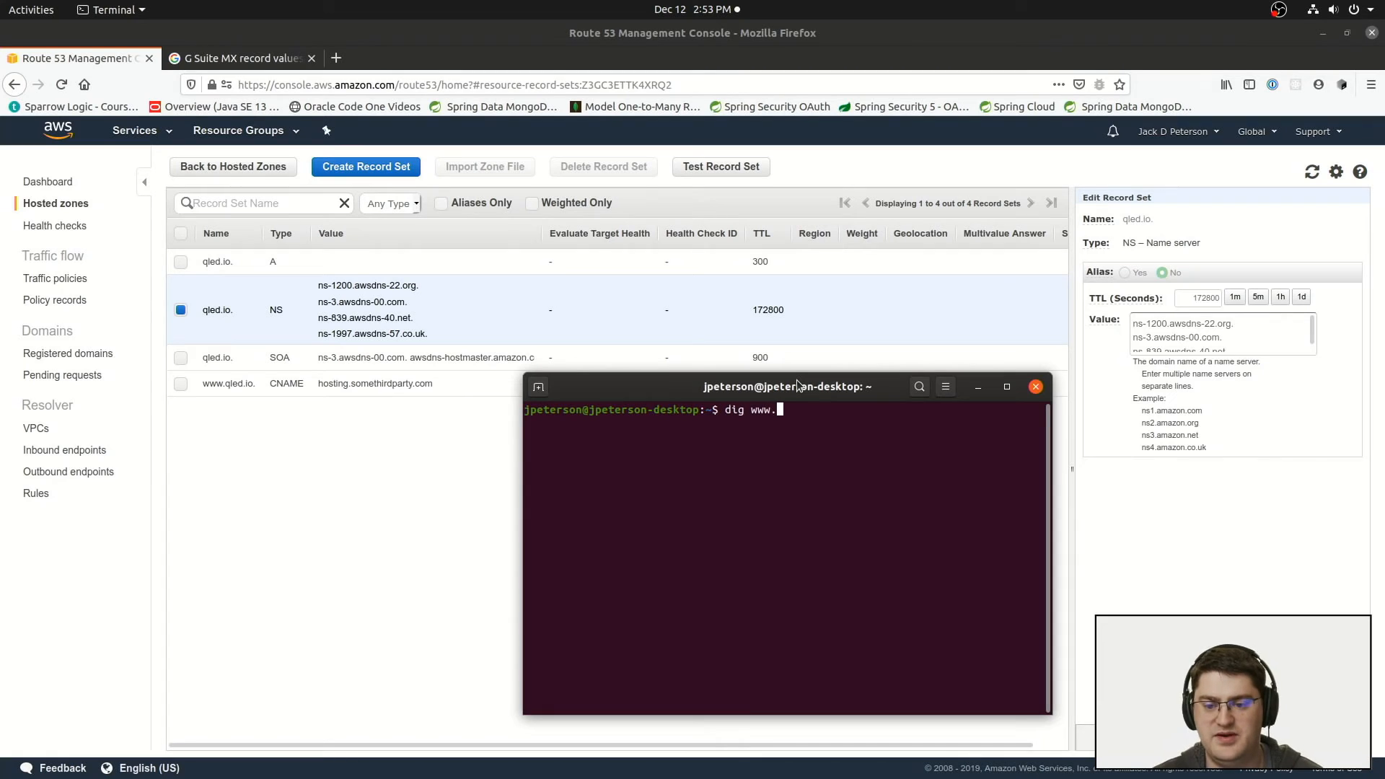
type("qled.io")
key("Return")
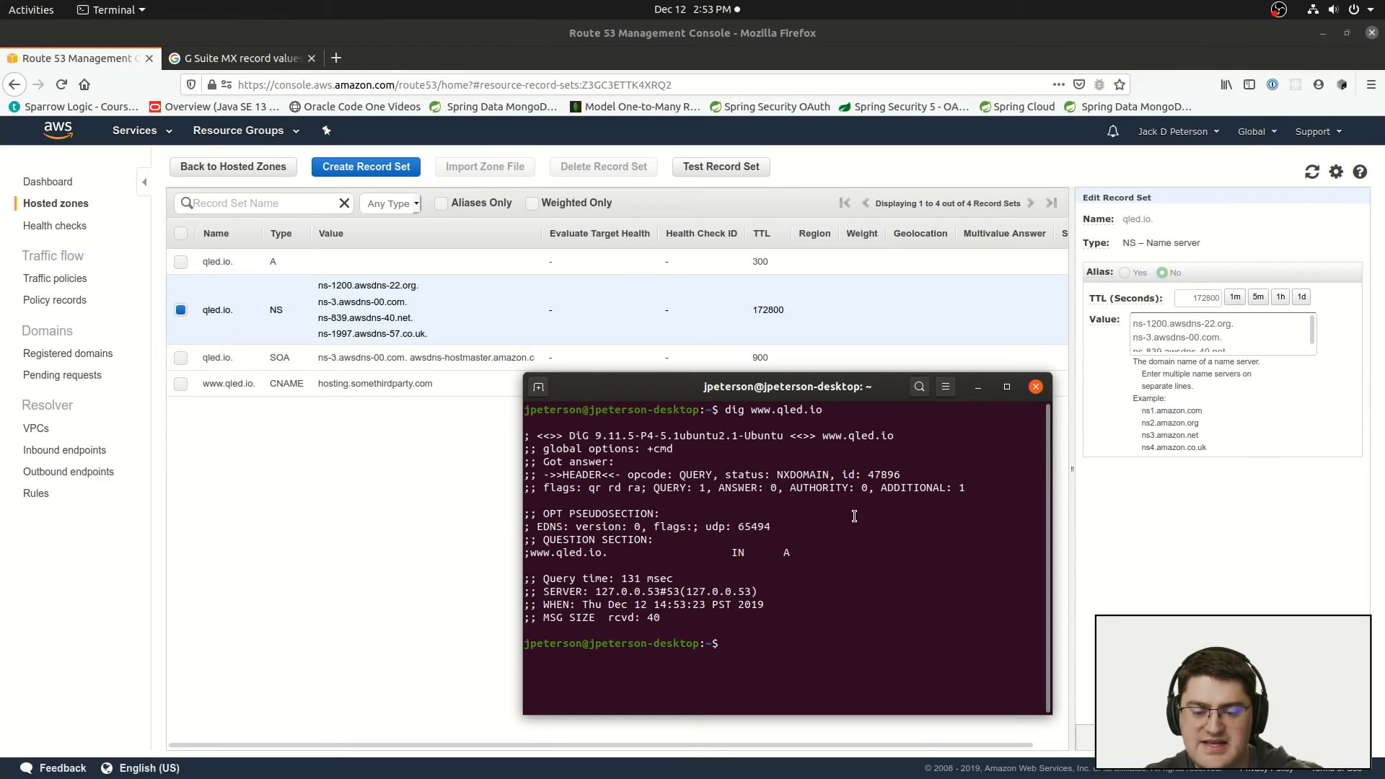
left_click_drag(762, 554, 845, 554)
left_click(835, 550)
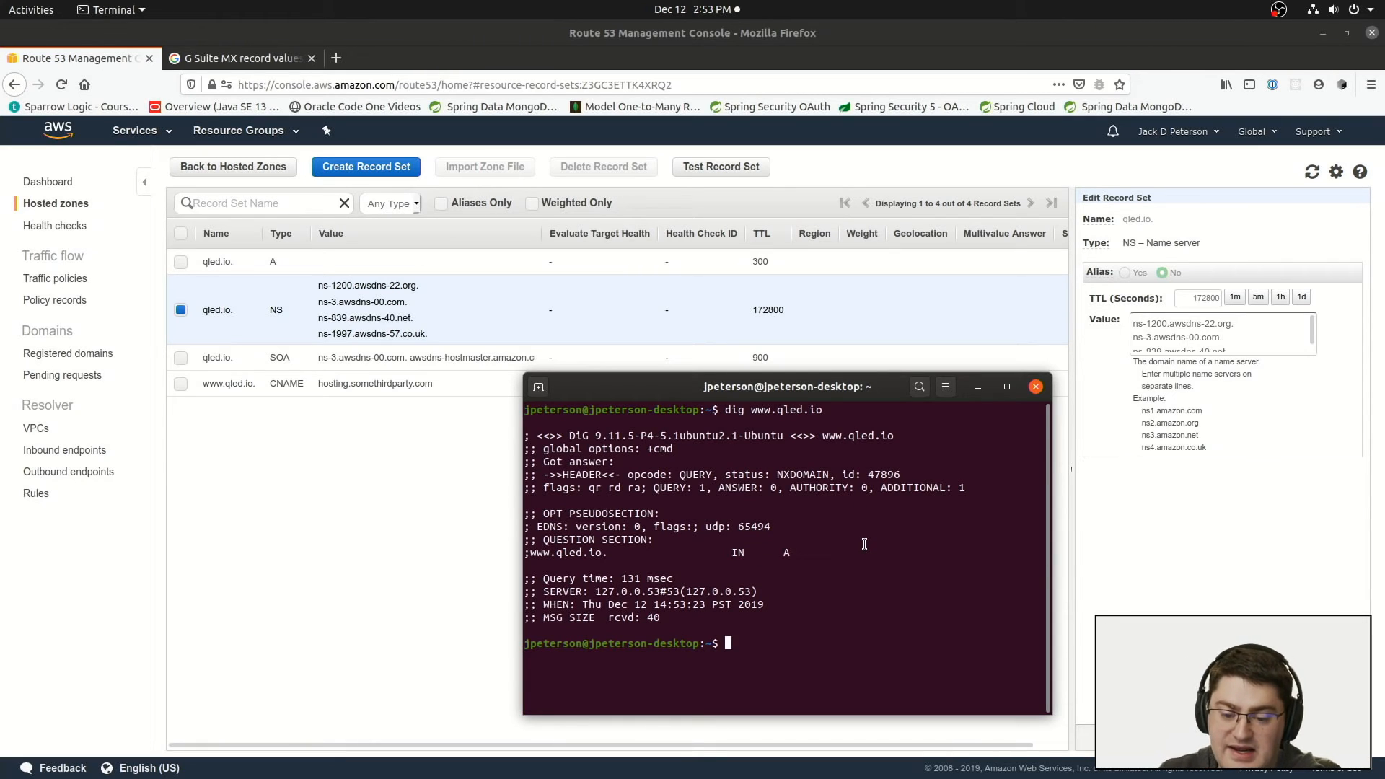
key("Up")
key("Home")
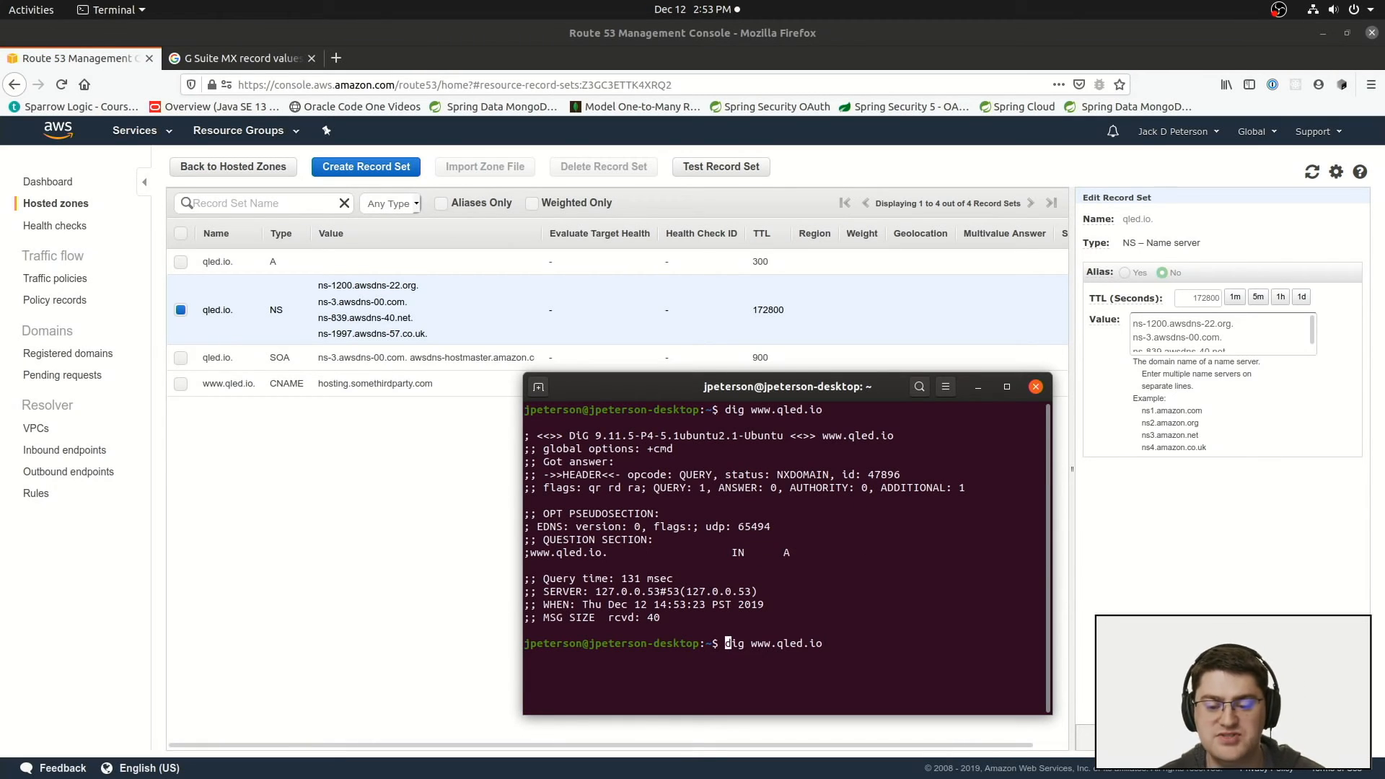
key("Right")
key("Right")
key("Right")
key("Right")
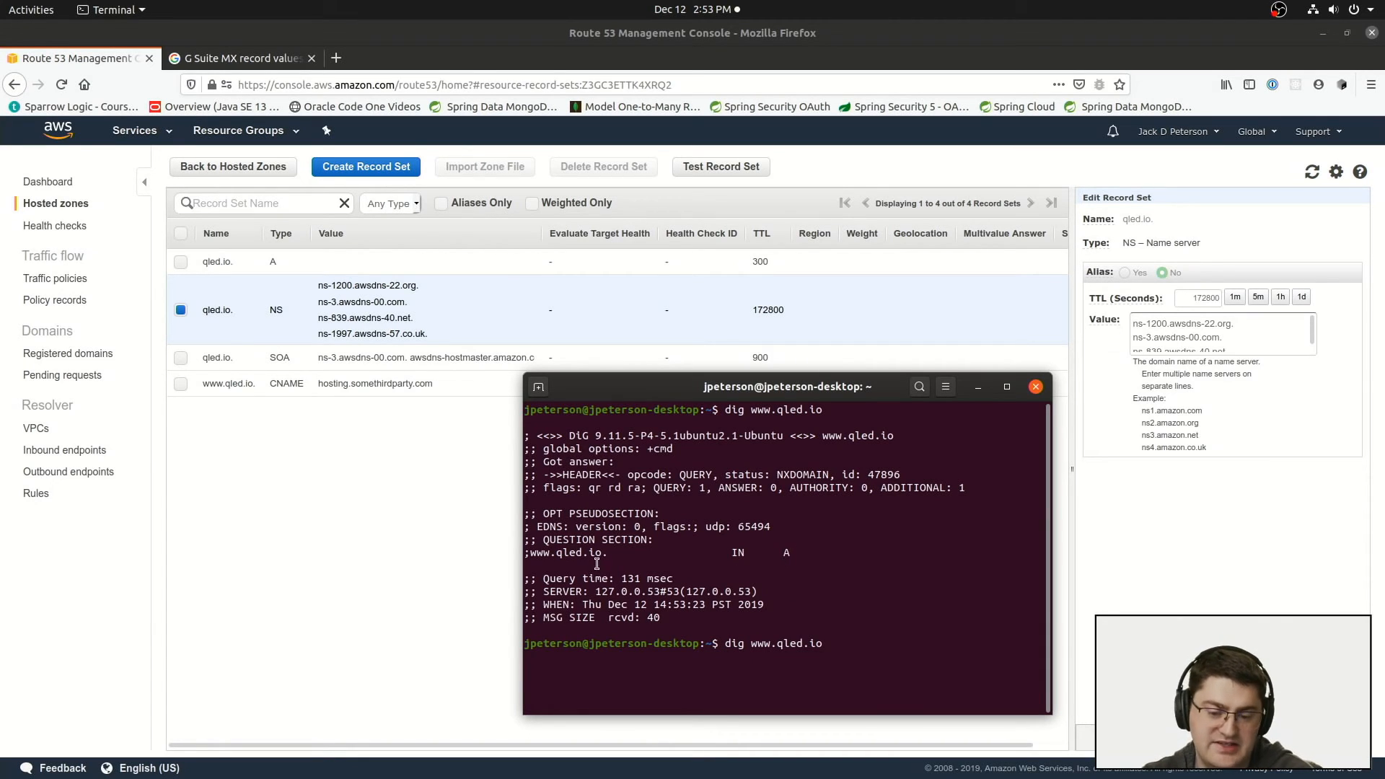
left_click_drag(735, 552, 916, 548)
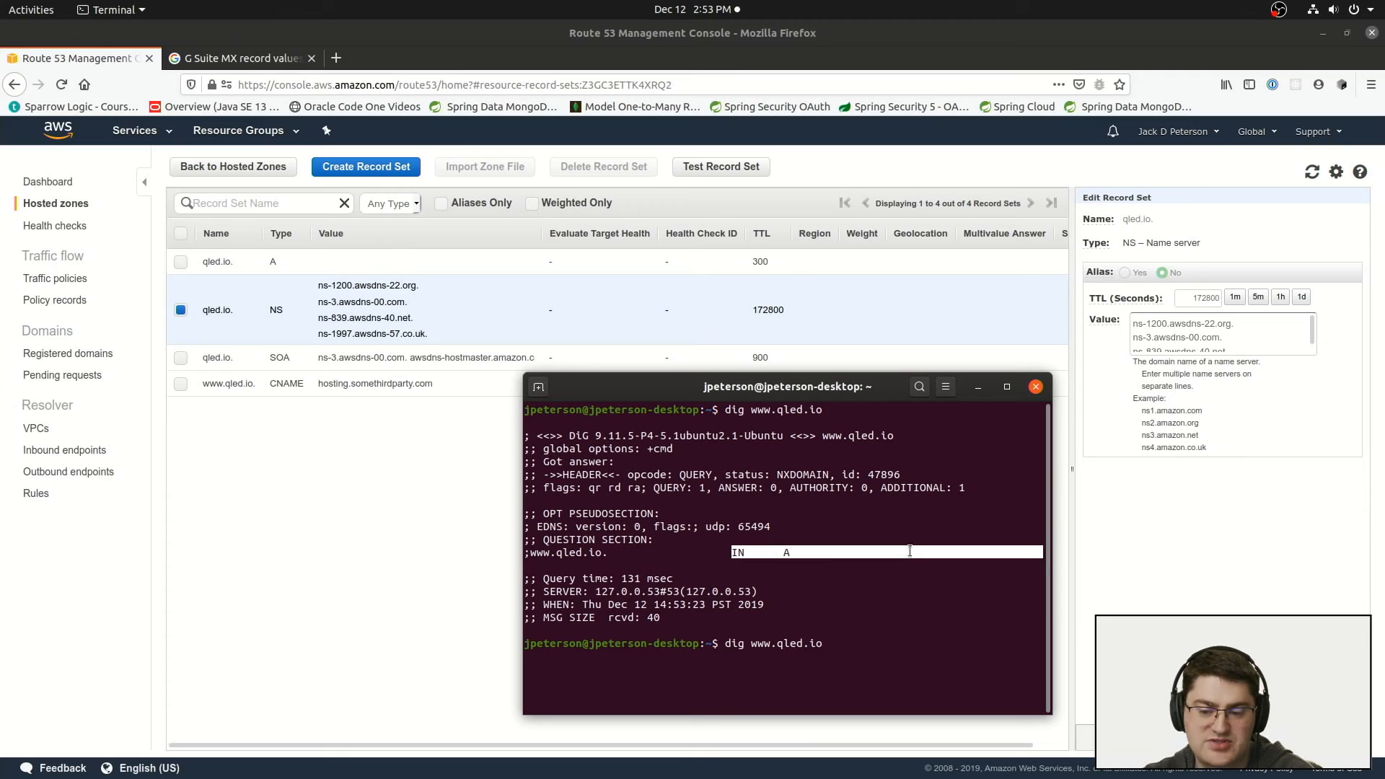
left_click(910, 550)
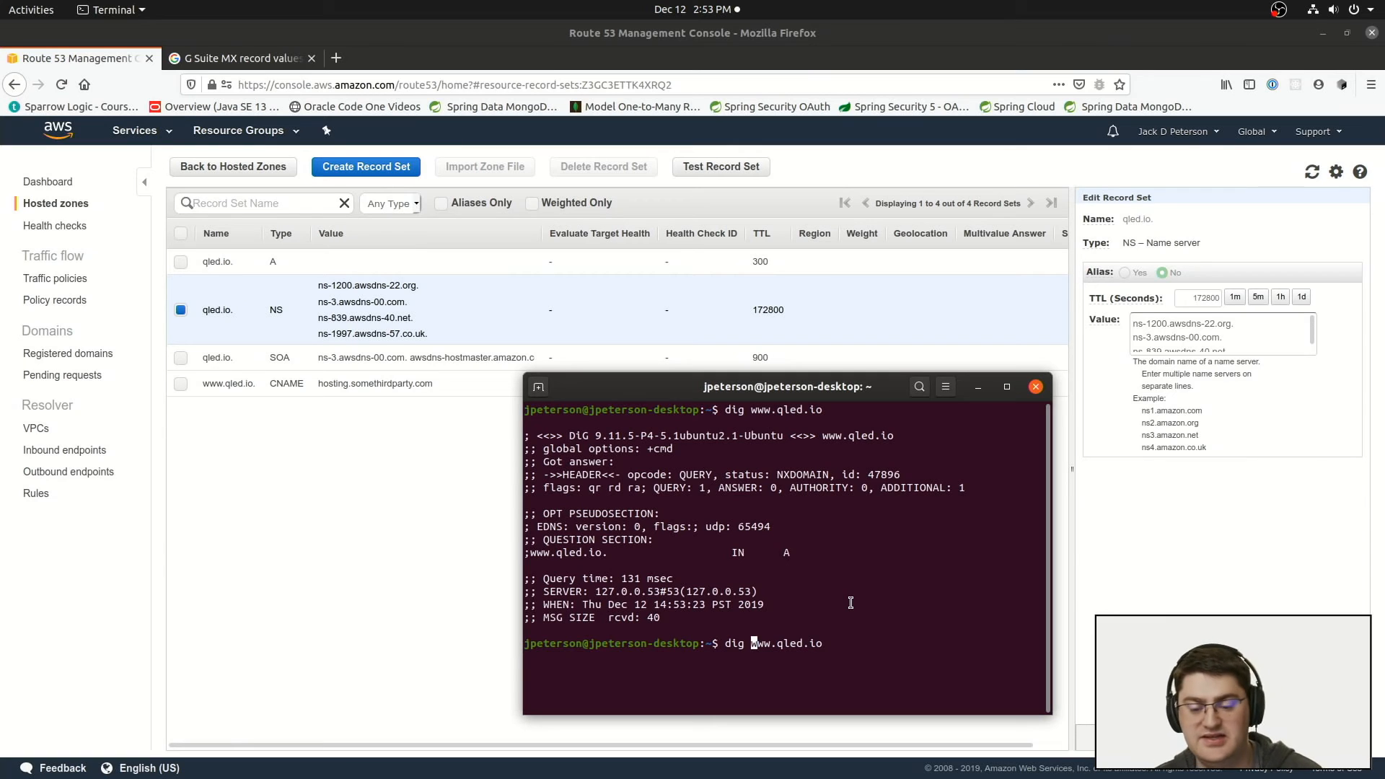
type("@")
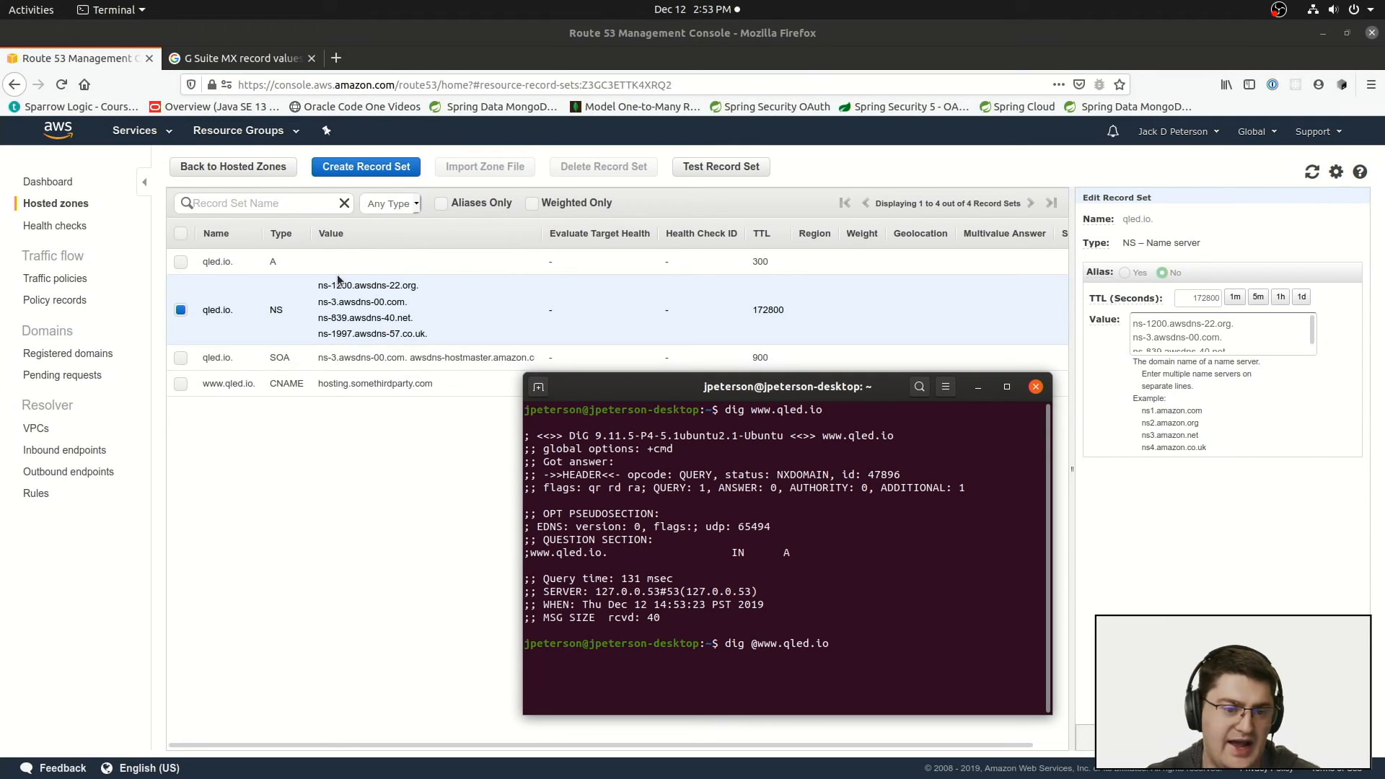
Step: Try to copy the ns-1200.awsdns-22.org. name server from the NS record into the dig command after the @
left_click(414, 284)
left_click_drag(415, 288, 317, 288)
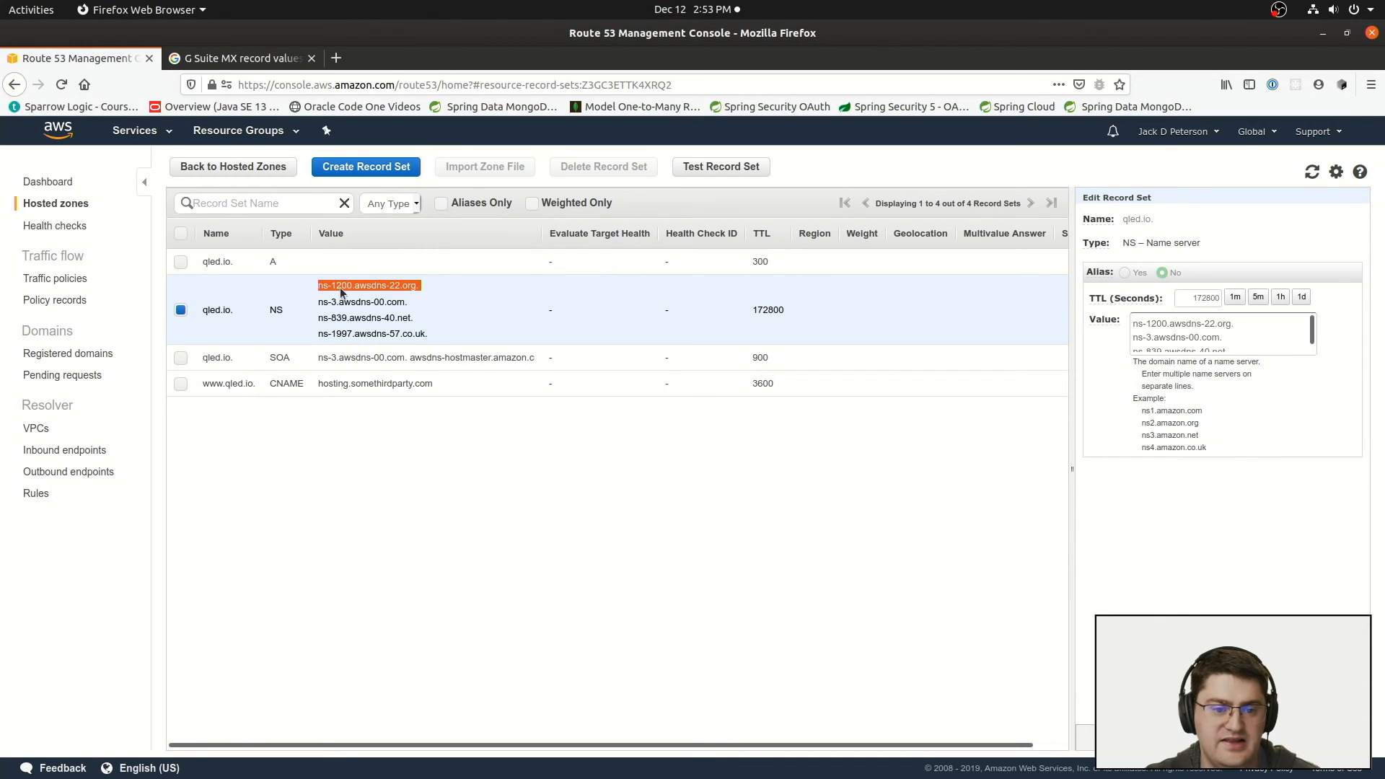
key("alt+Tab")
right_click(855, 539)
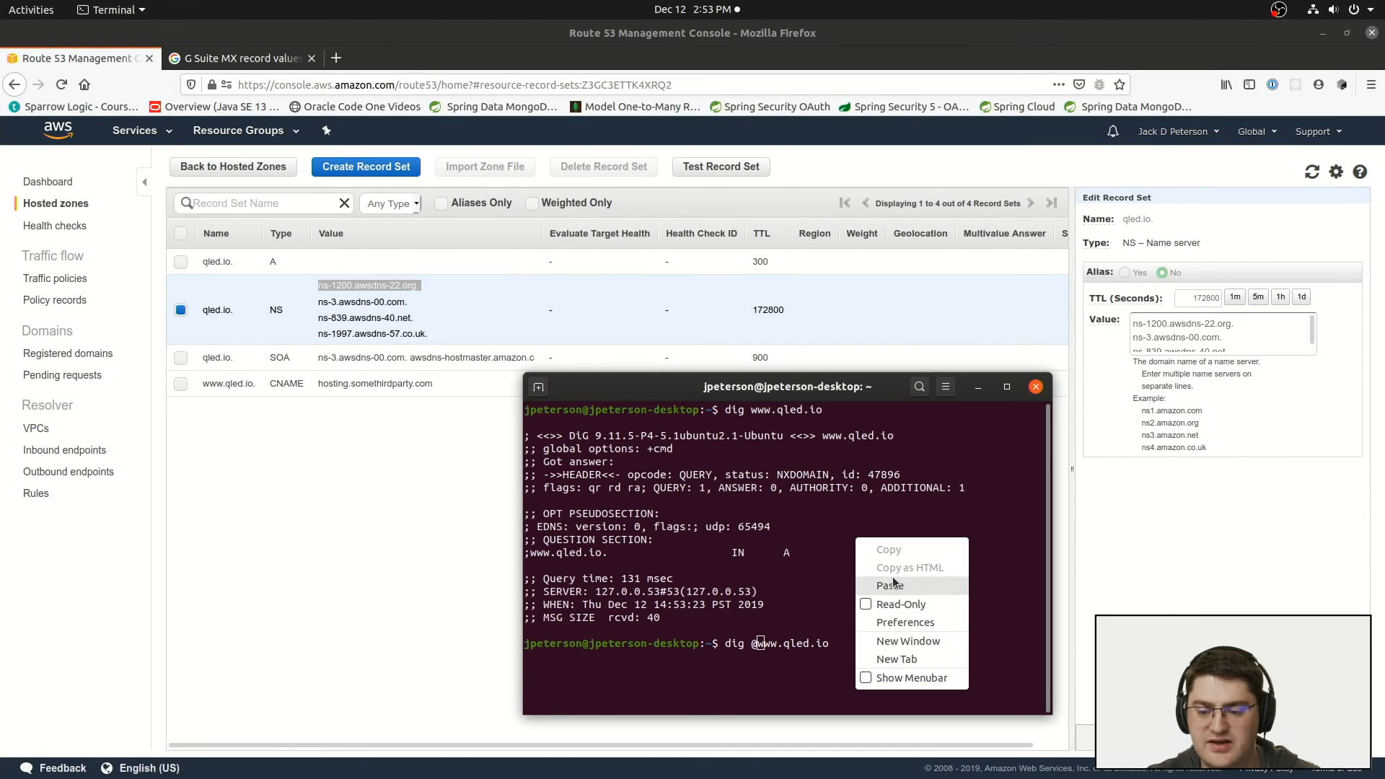
left_click(897, 598)
right_click(882, 579)
left_click(927, 628)
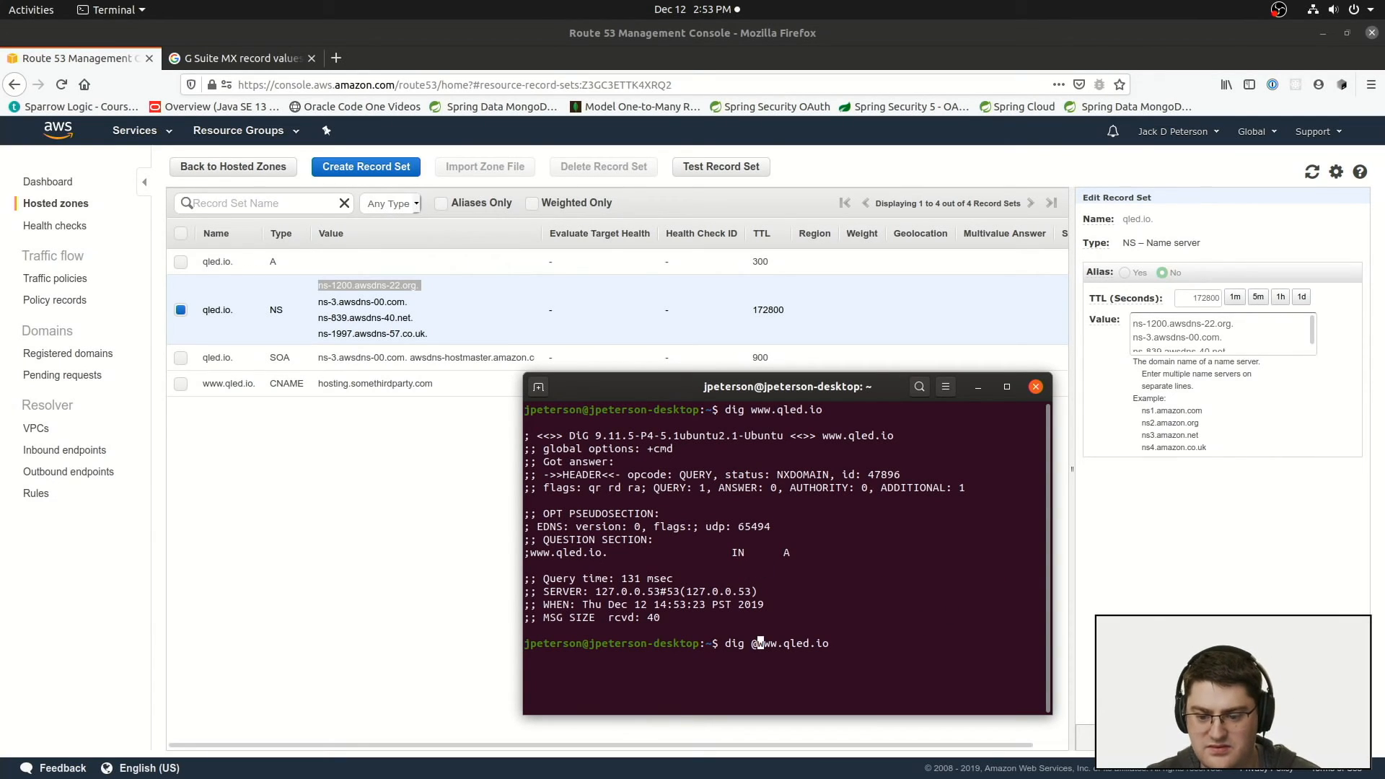
key("alt+Tab")
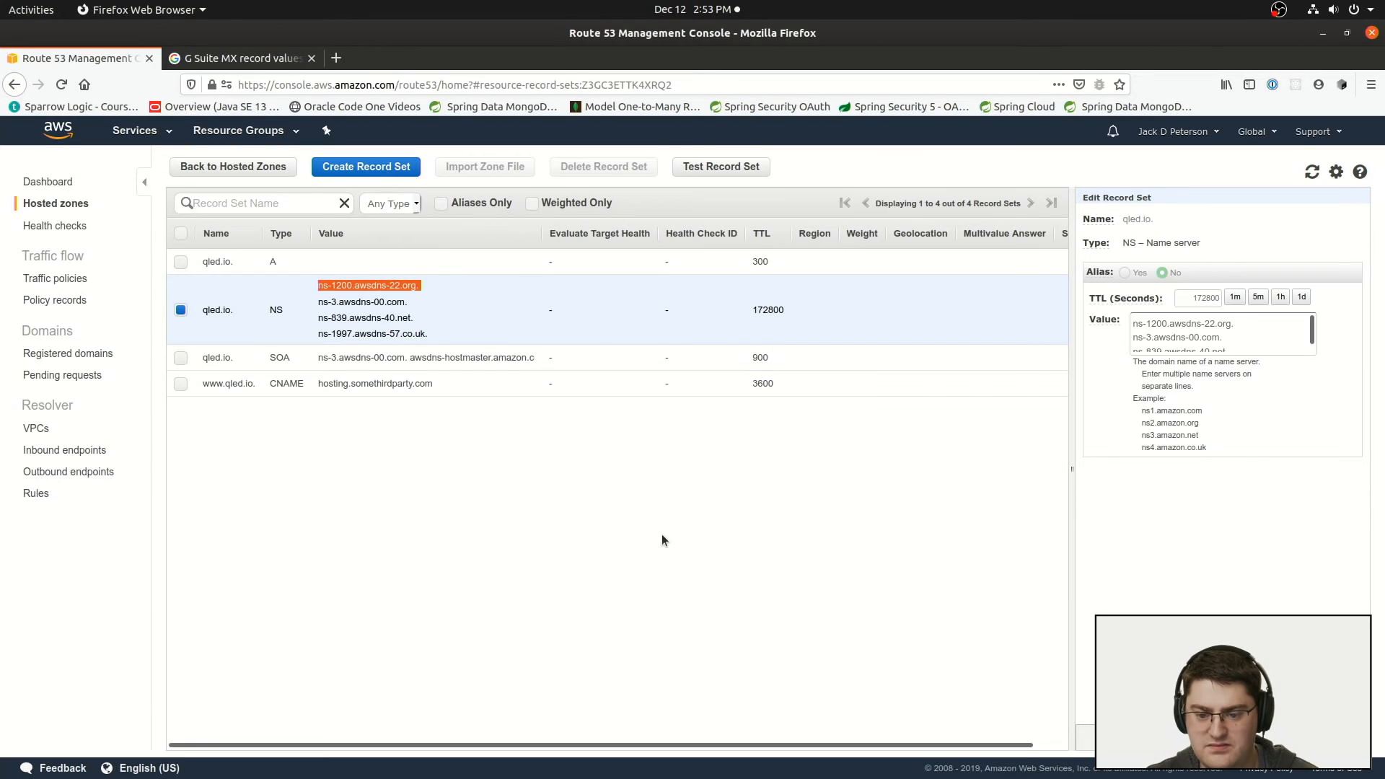
key("alt+Tab")
double_click(767, 552)
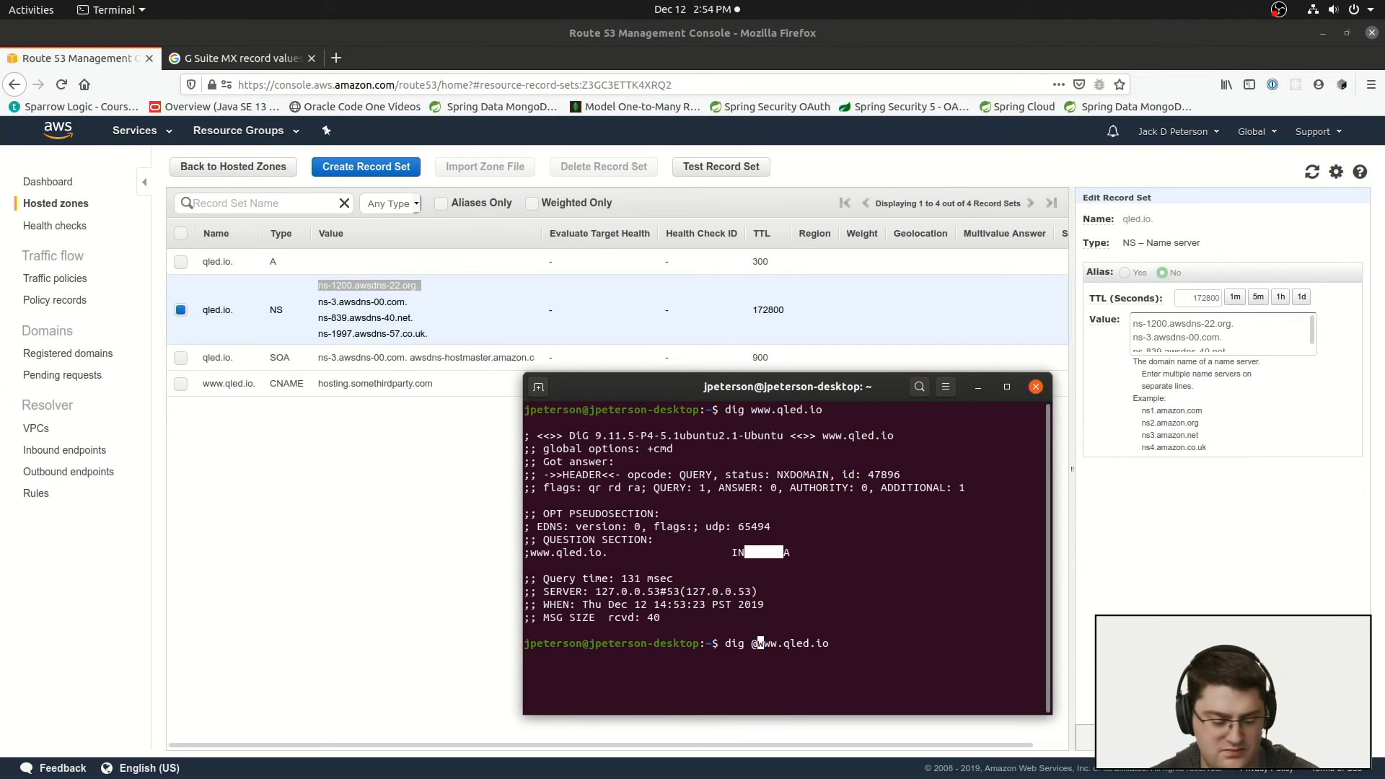
key("ctrl+alt+t")
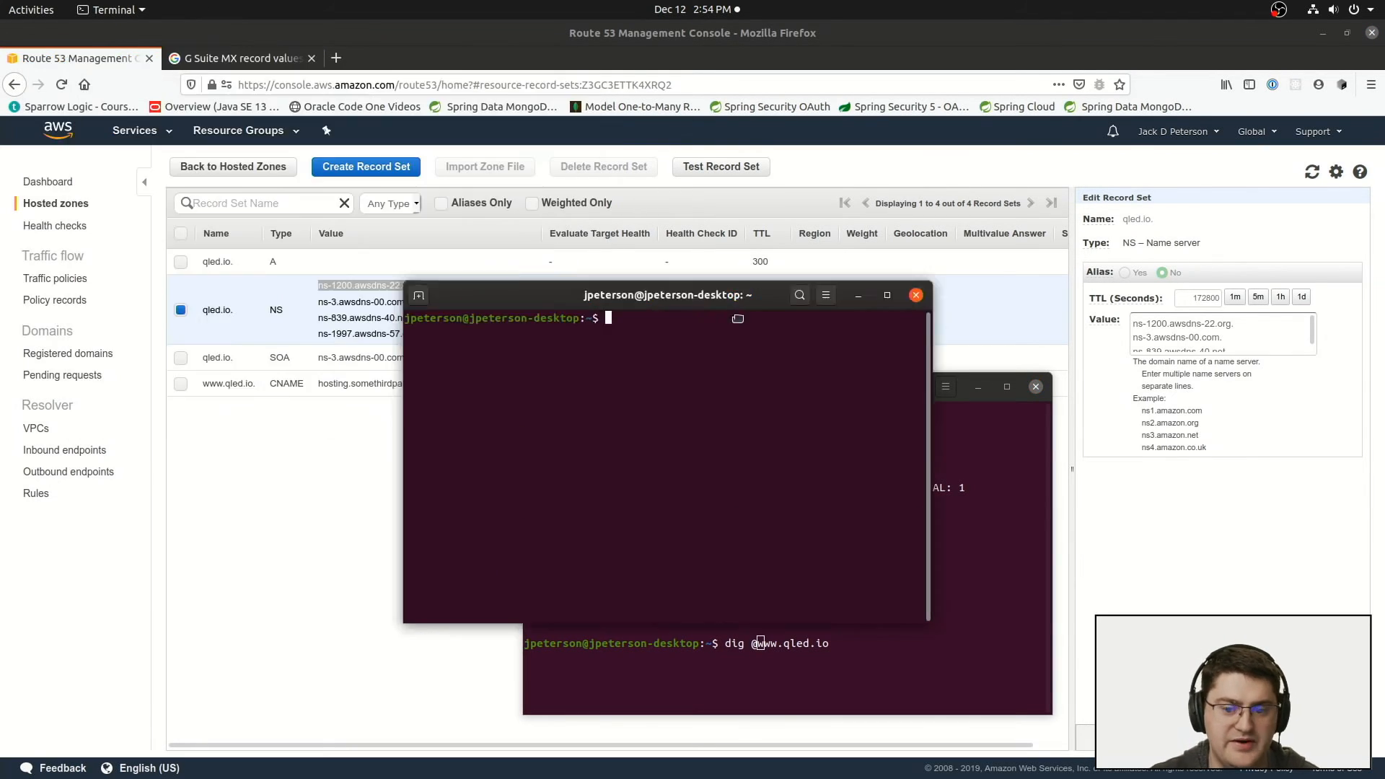
left_click_drag(701, 303, 820, 394)
type("dig")
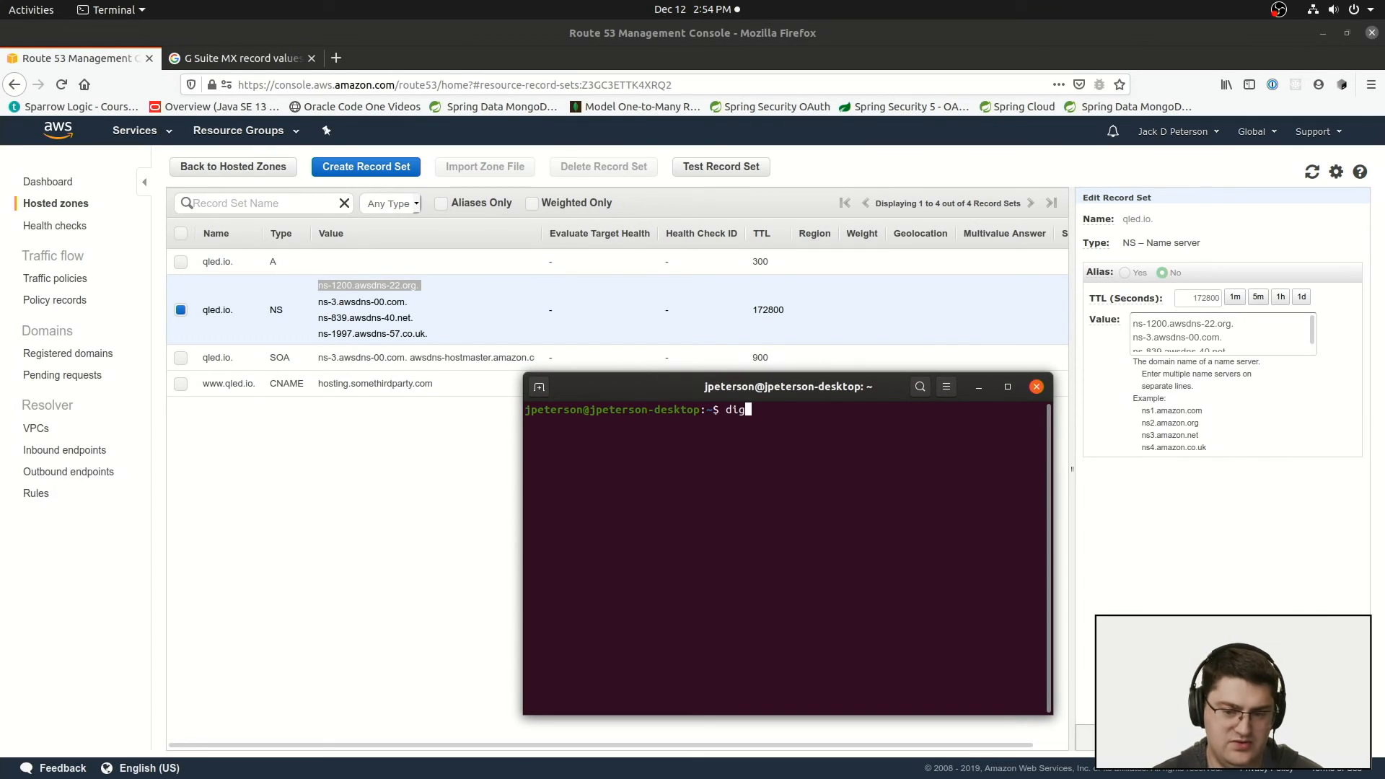
type(" @ns-1200")
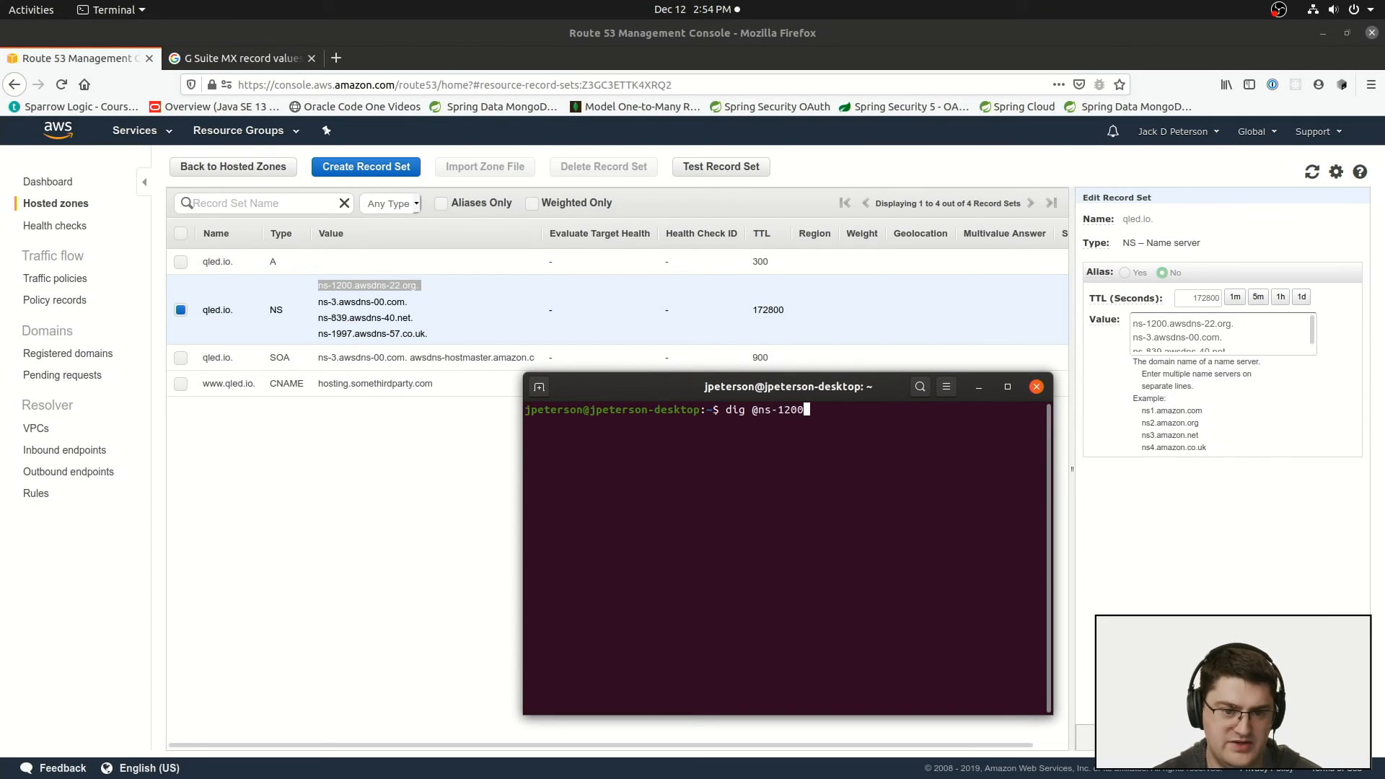
type(".awsdns-22.o")
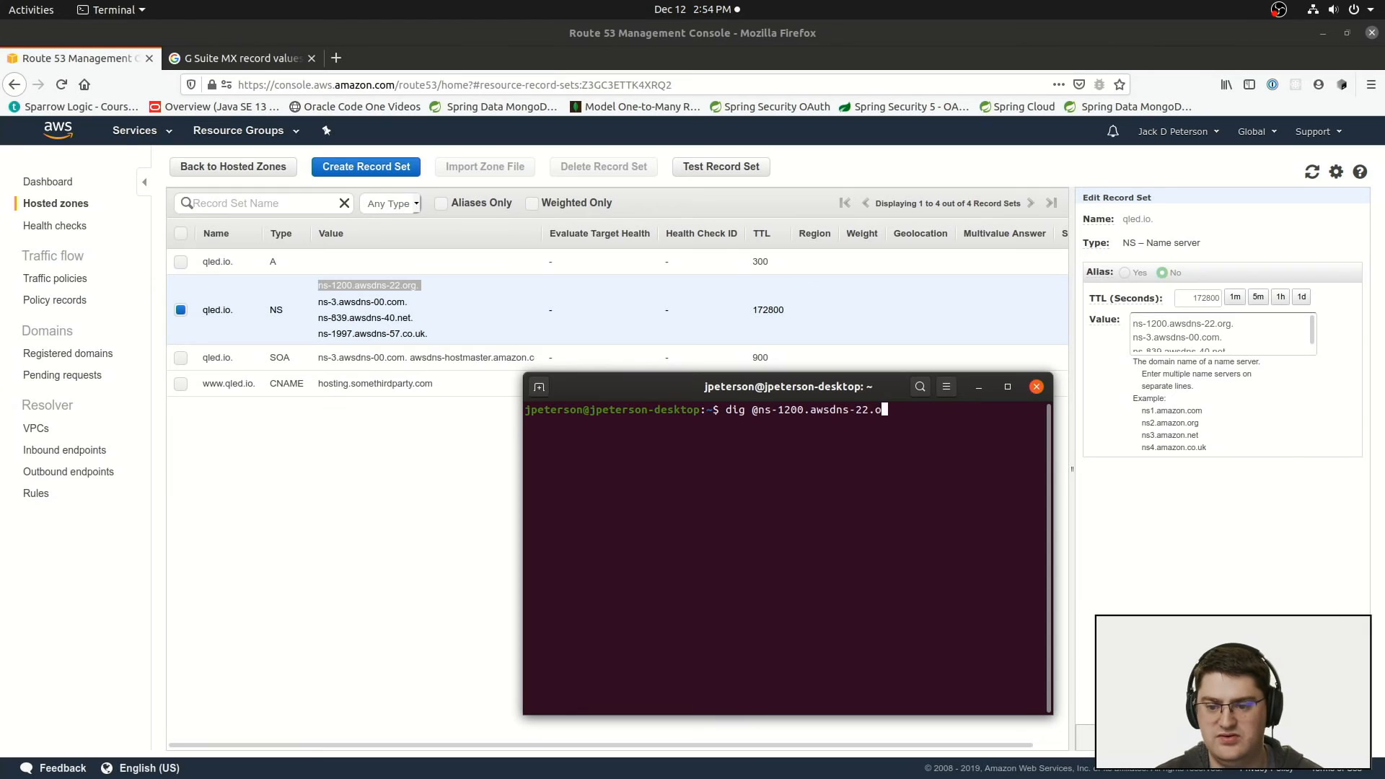
type("rg www.")
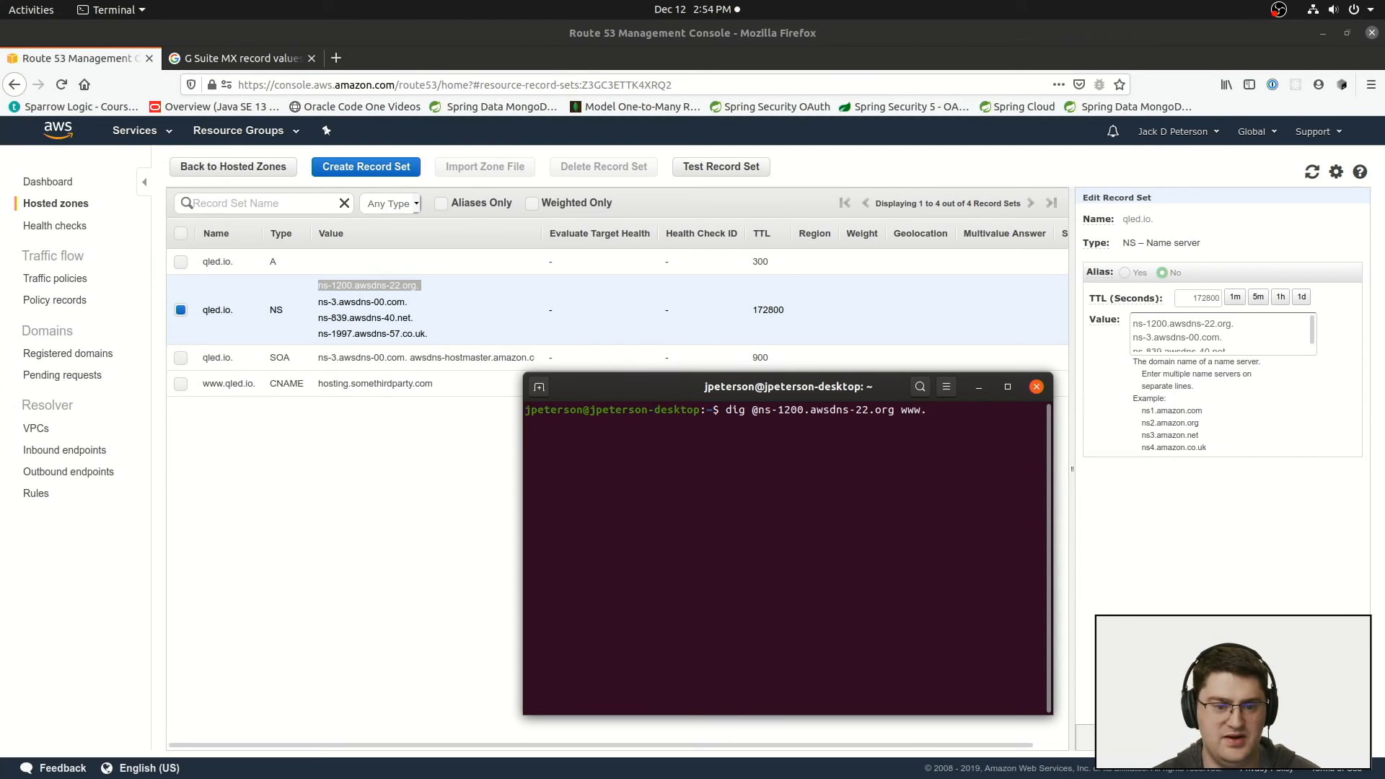
type("qled.io")
key("Return")
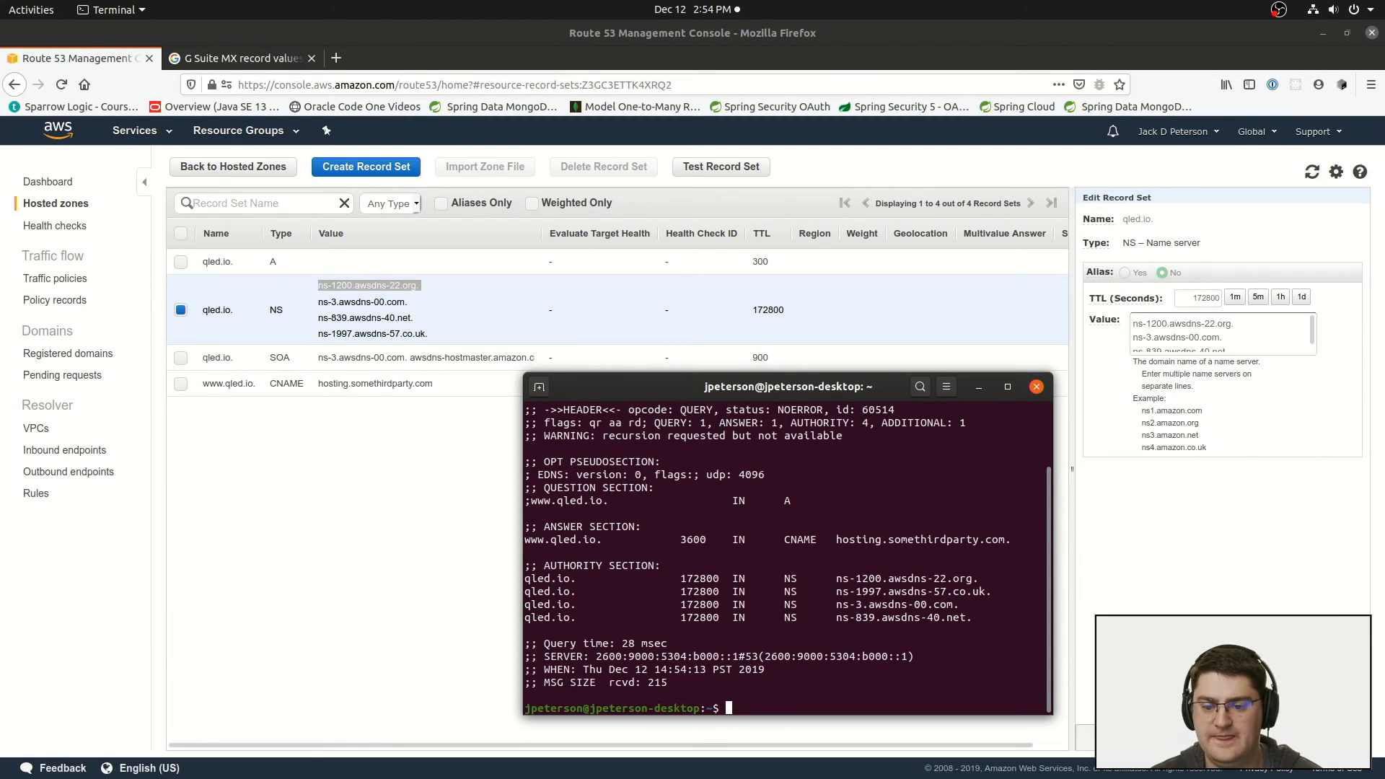
left_click_drag(835, 540, 525, 540)
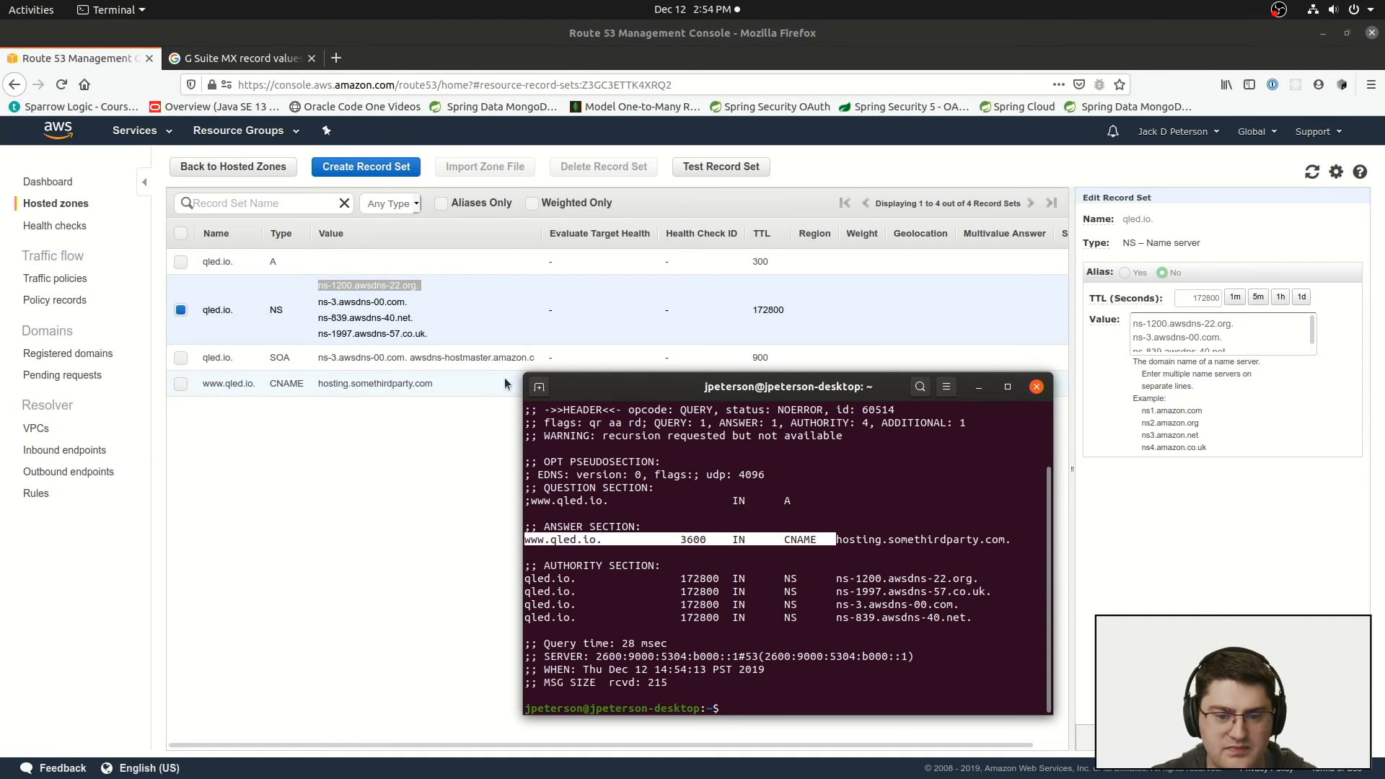
left_click_drag(835, 540, 1006, 537)
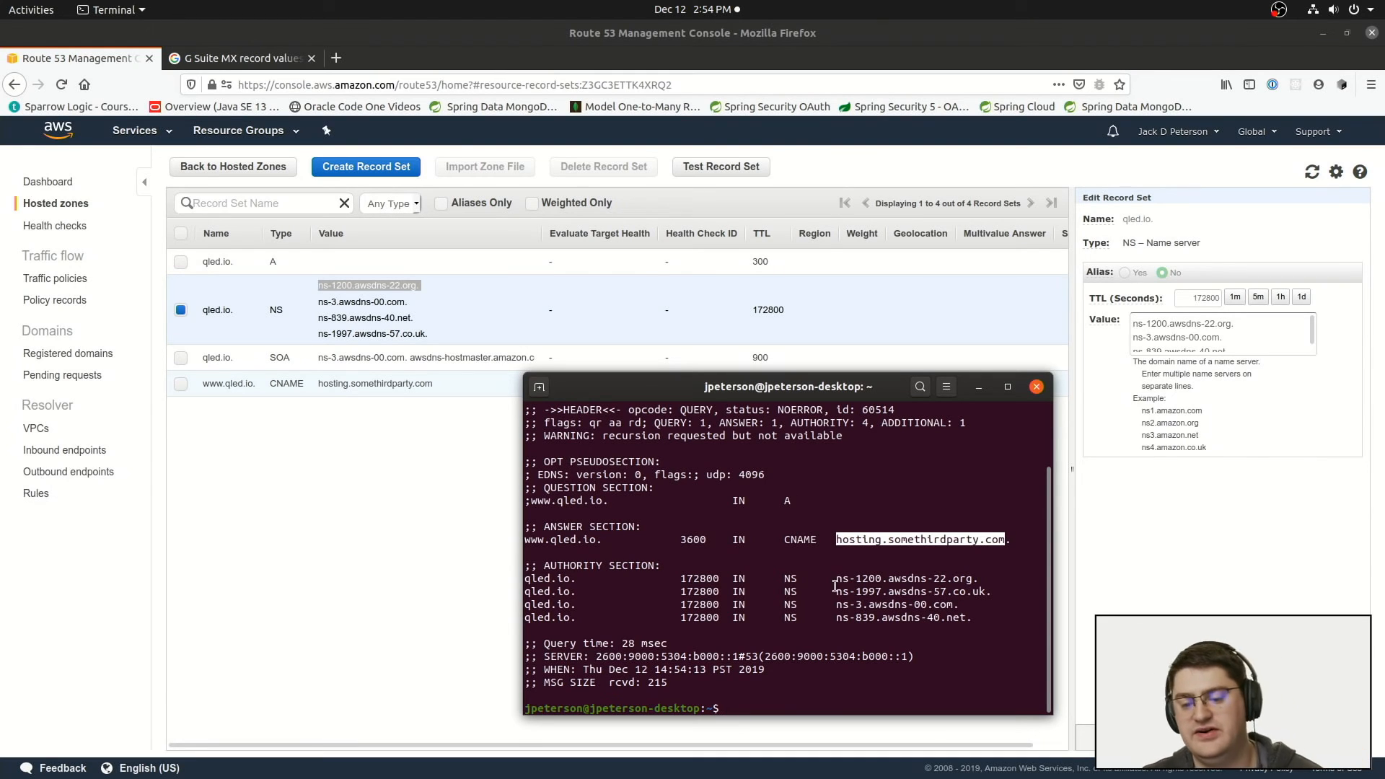
key("Up")
key("Home")
key("Right")
key("Right")
key("Right")
key("Right")
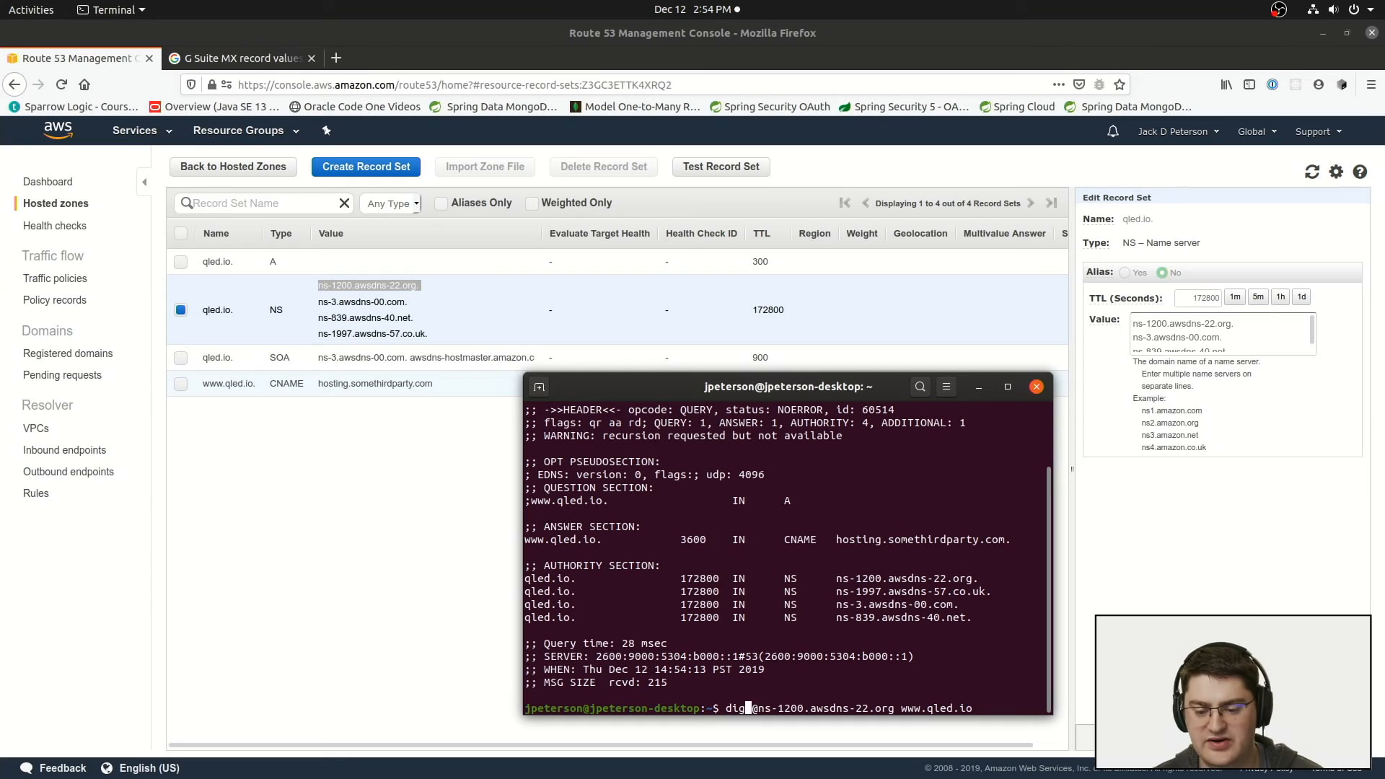
key("End")
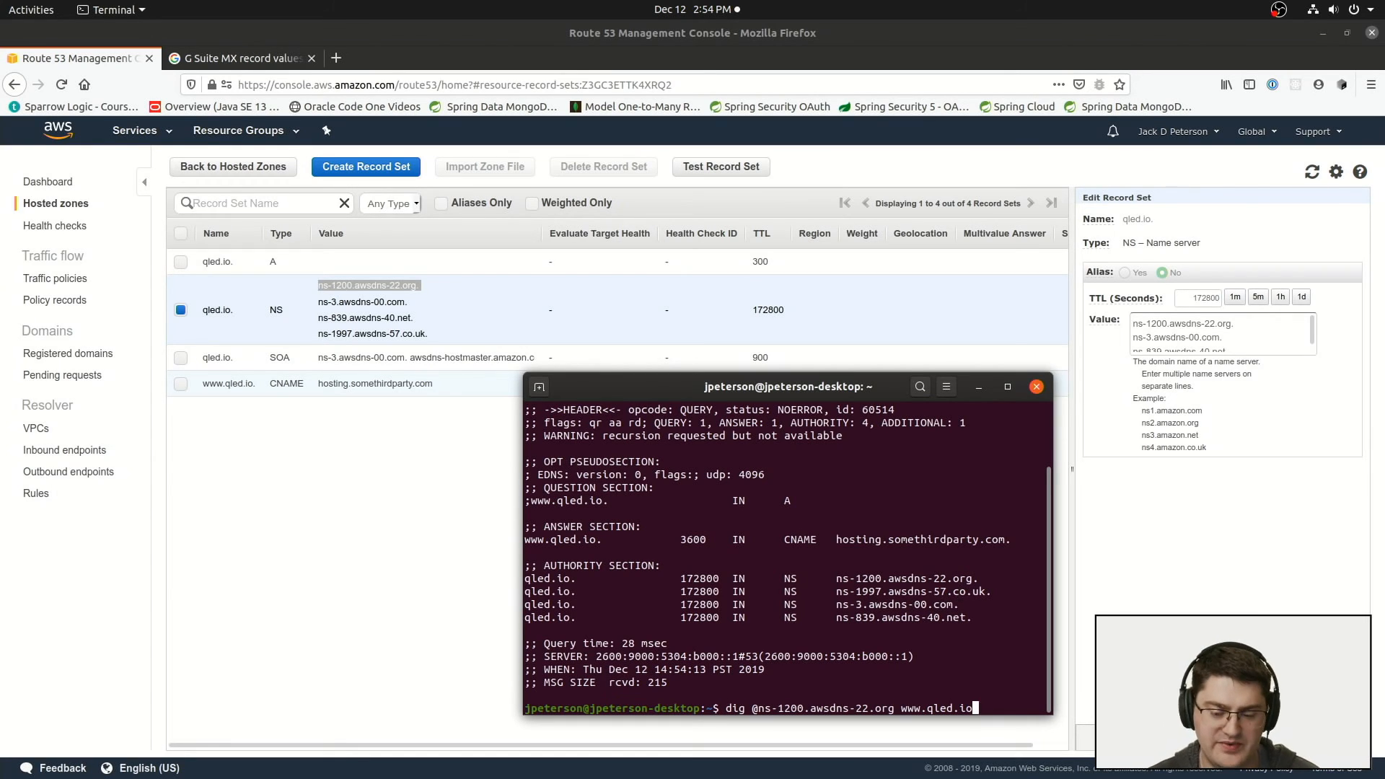
key("ctrl+c")
Step: Display the dig manual page with man dig in a maximized terminal and examine the -t type option
type("man dig")
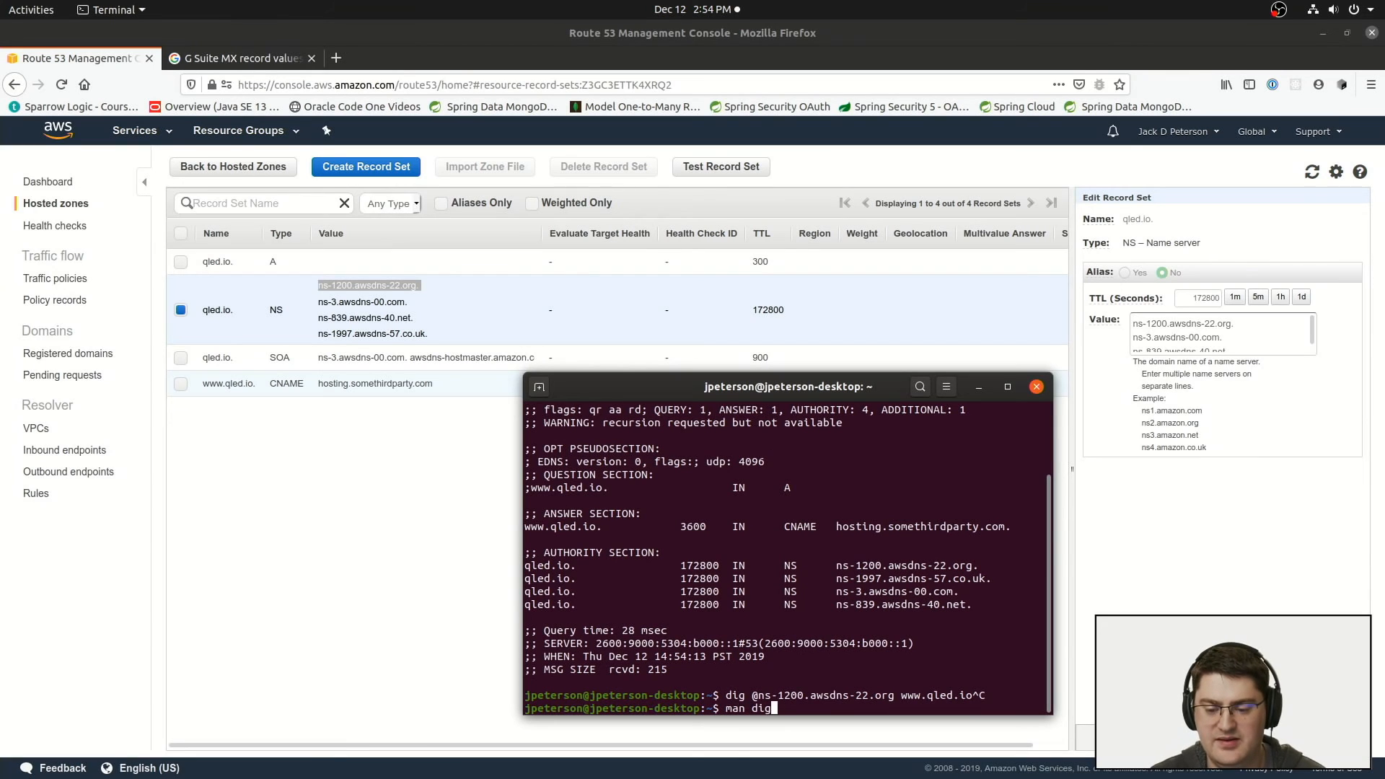
key("Return")
key("super+Up")
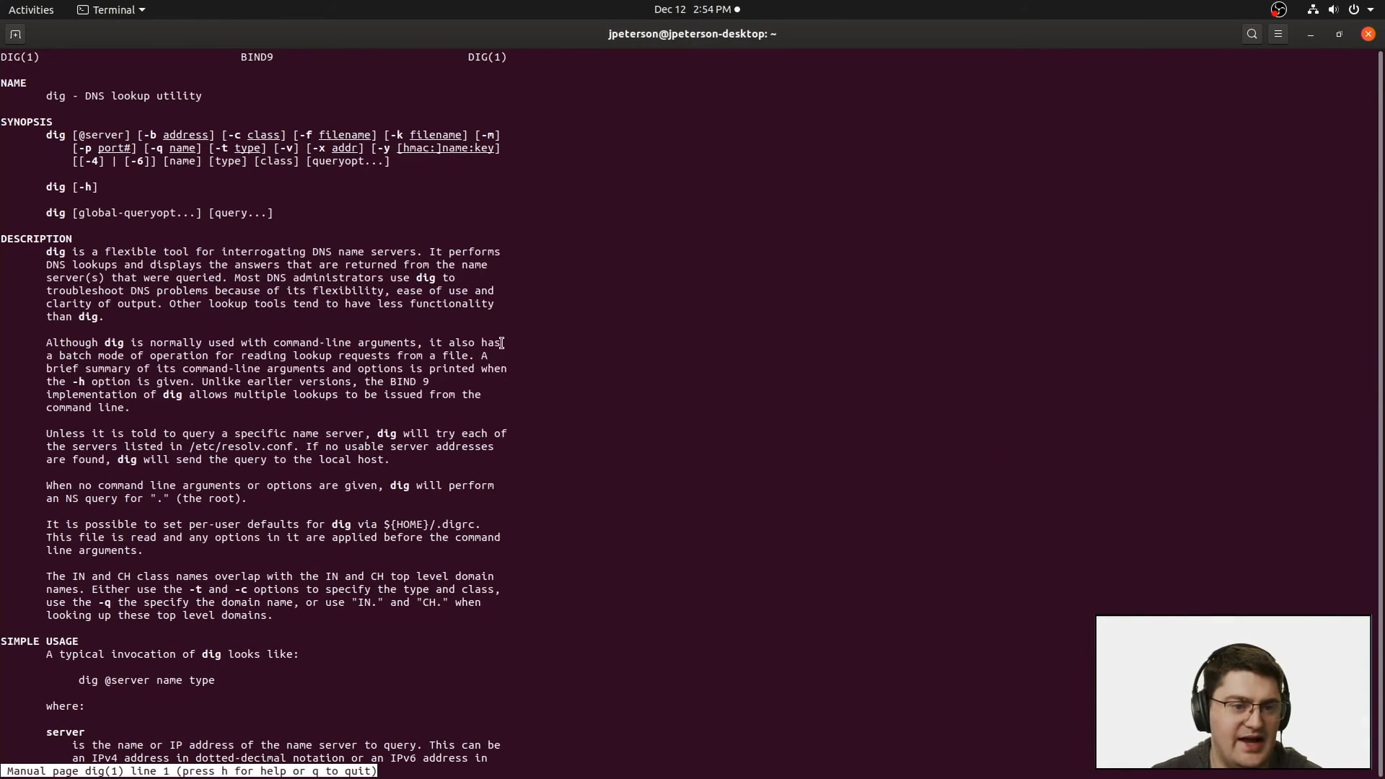
left_click_drag(209, 149, 269, 149)
scroll(266, 378, "down", 4)
scroll(266, 377, "down", 14)
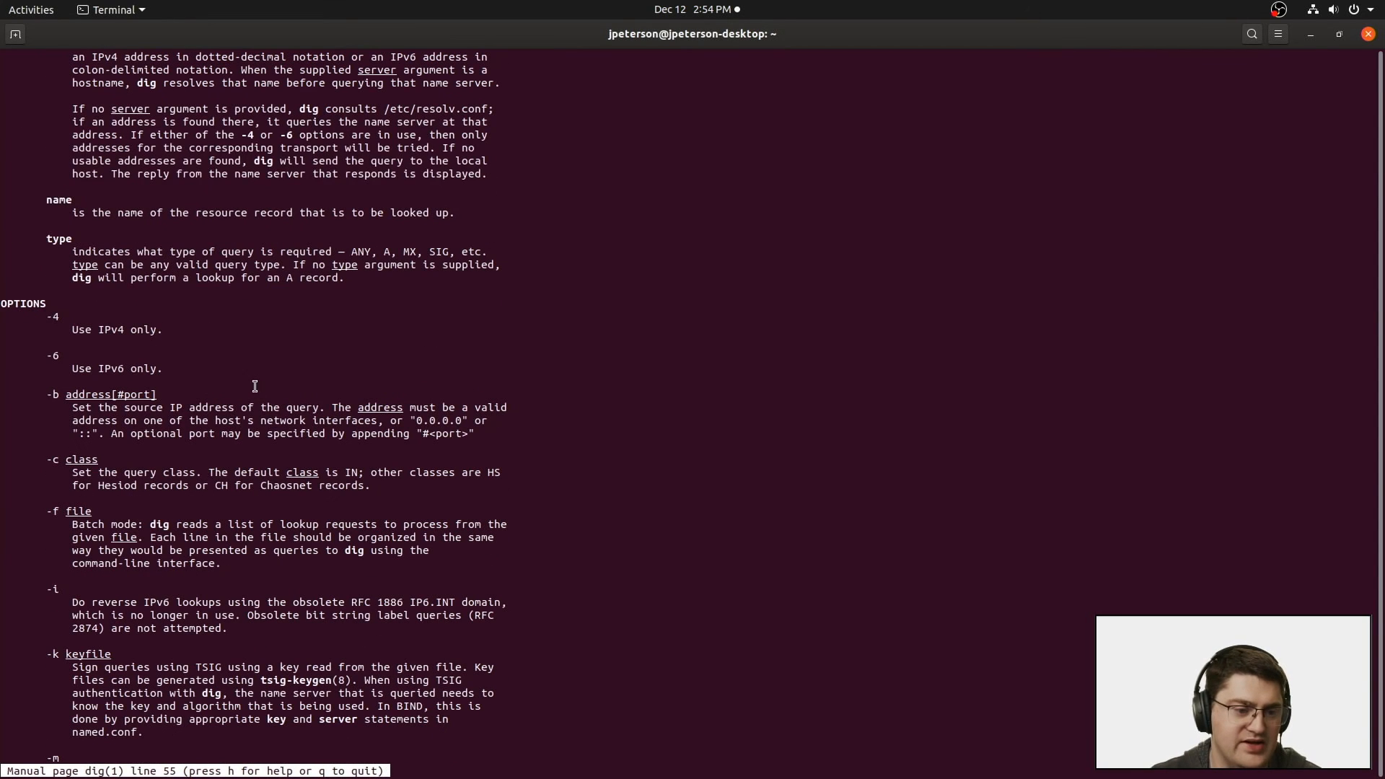
scroll(274, 272, "down", 9)
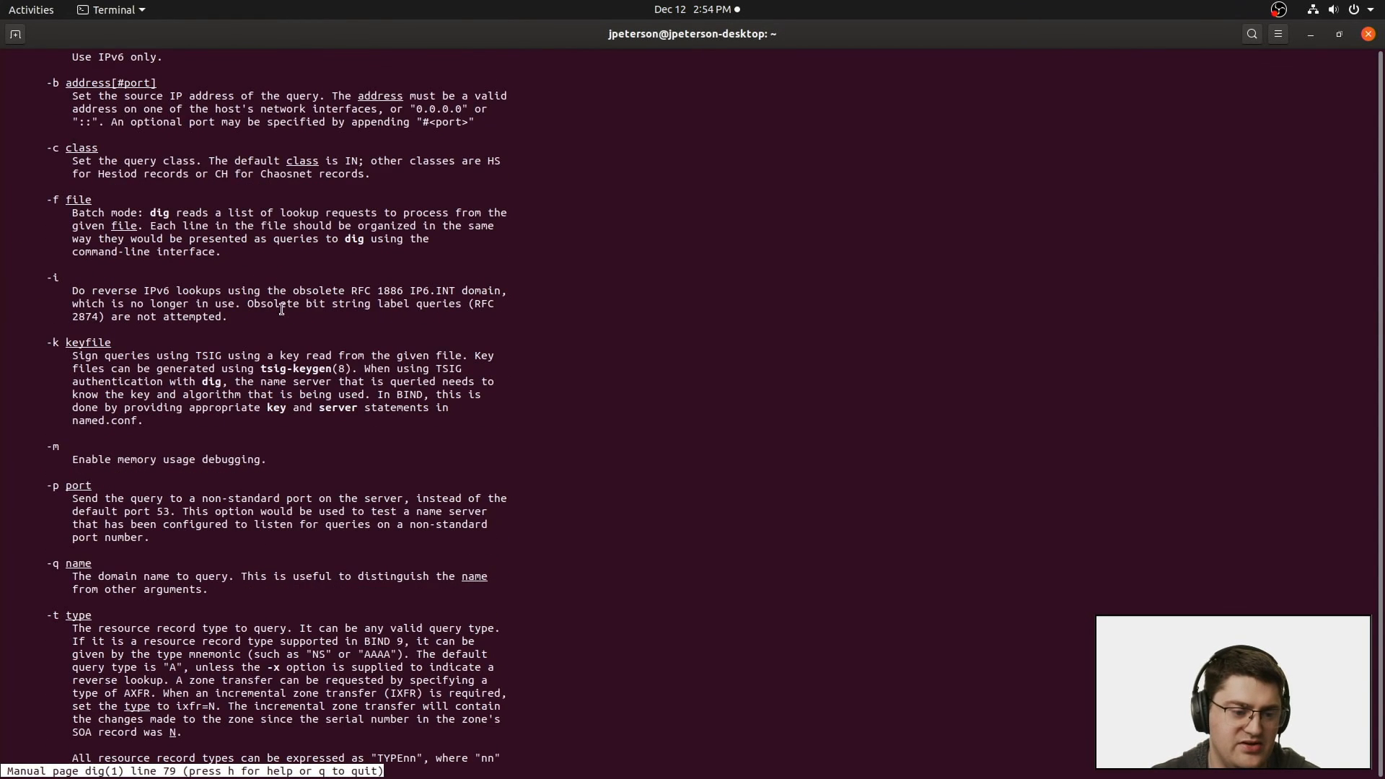
scroll(280, 310, "down", 7)
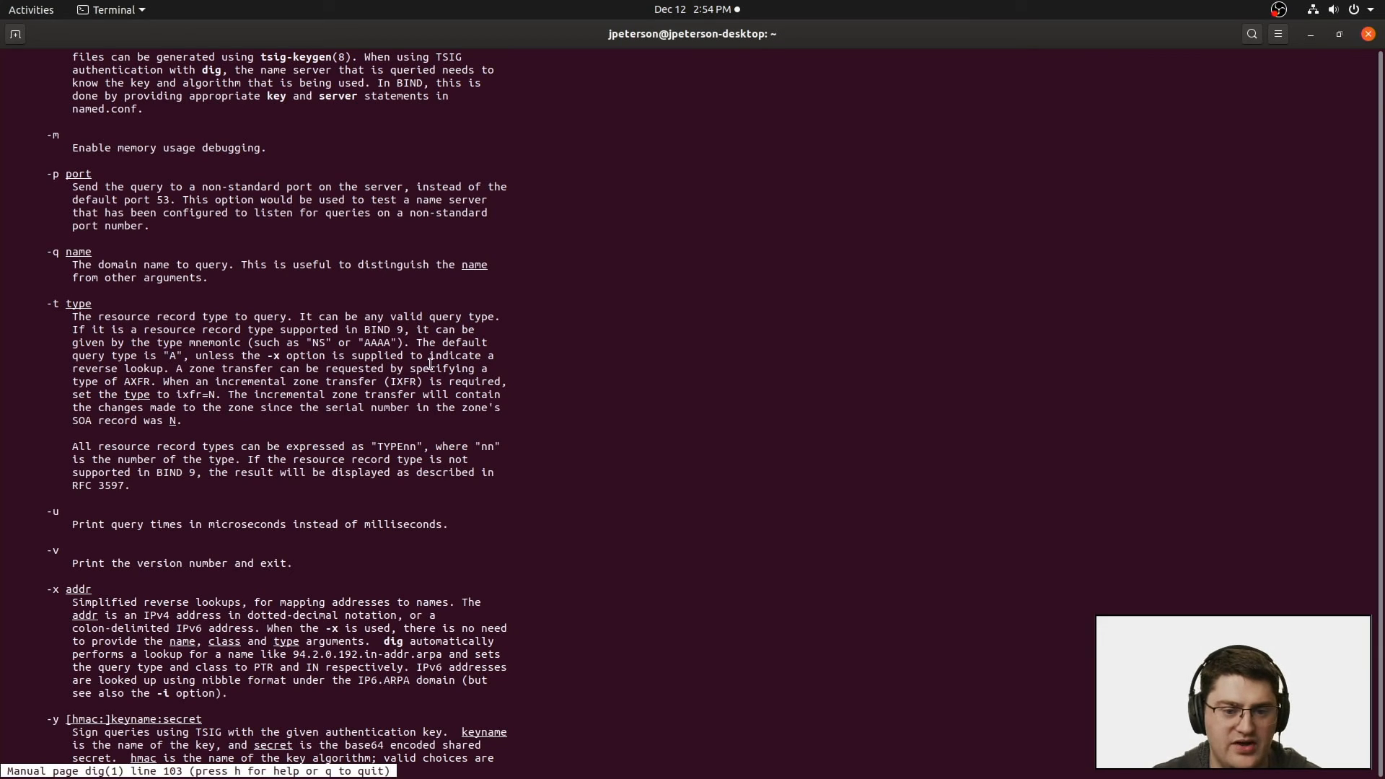
double_click(320, 343)
key("q")
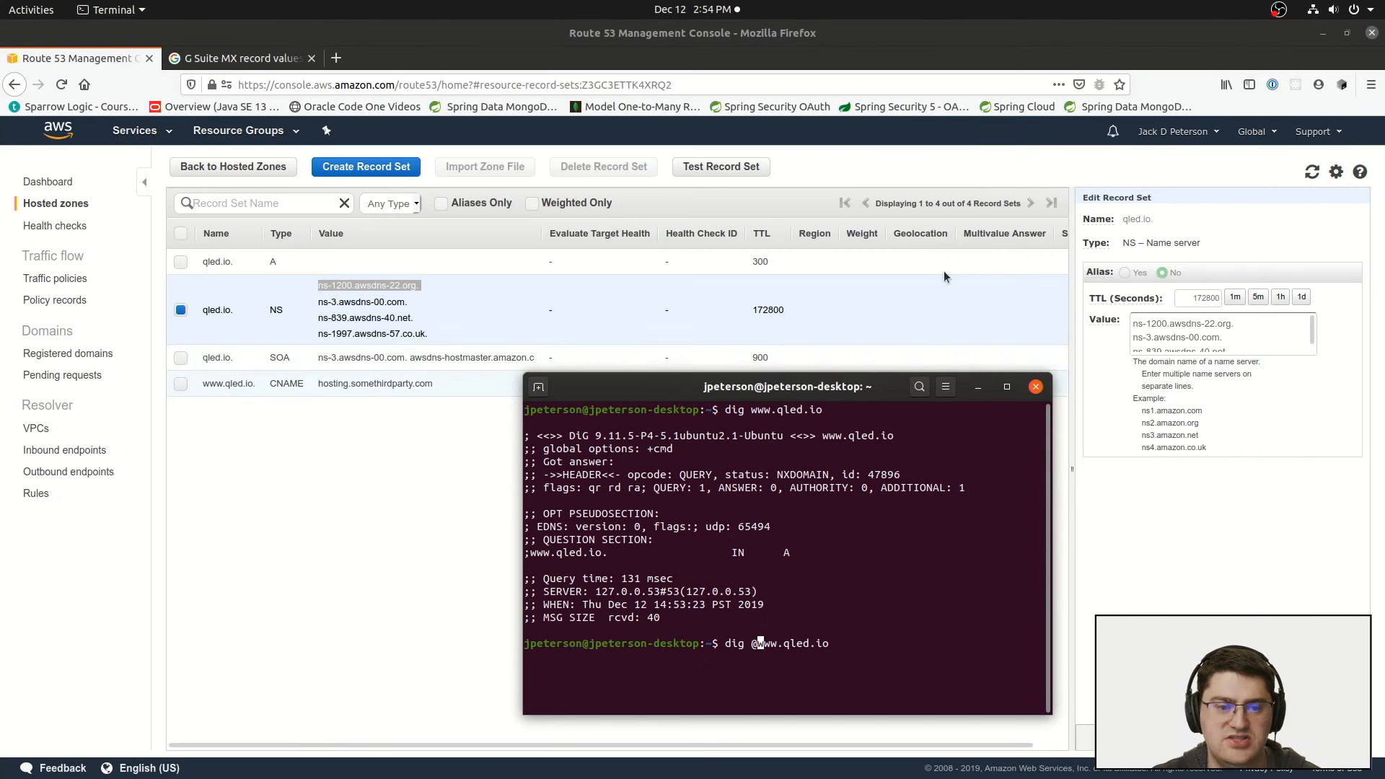
Step: Minimize the remaining terminal and review the name servers listed in the qled.io NS record
type("@")
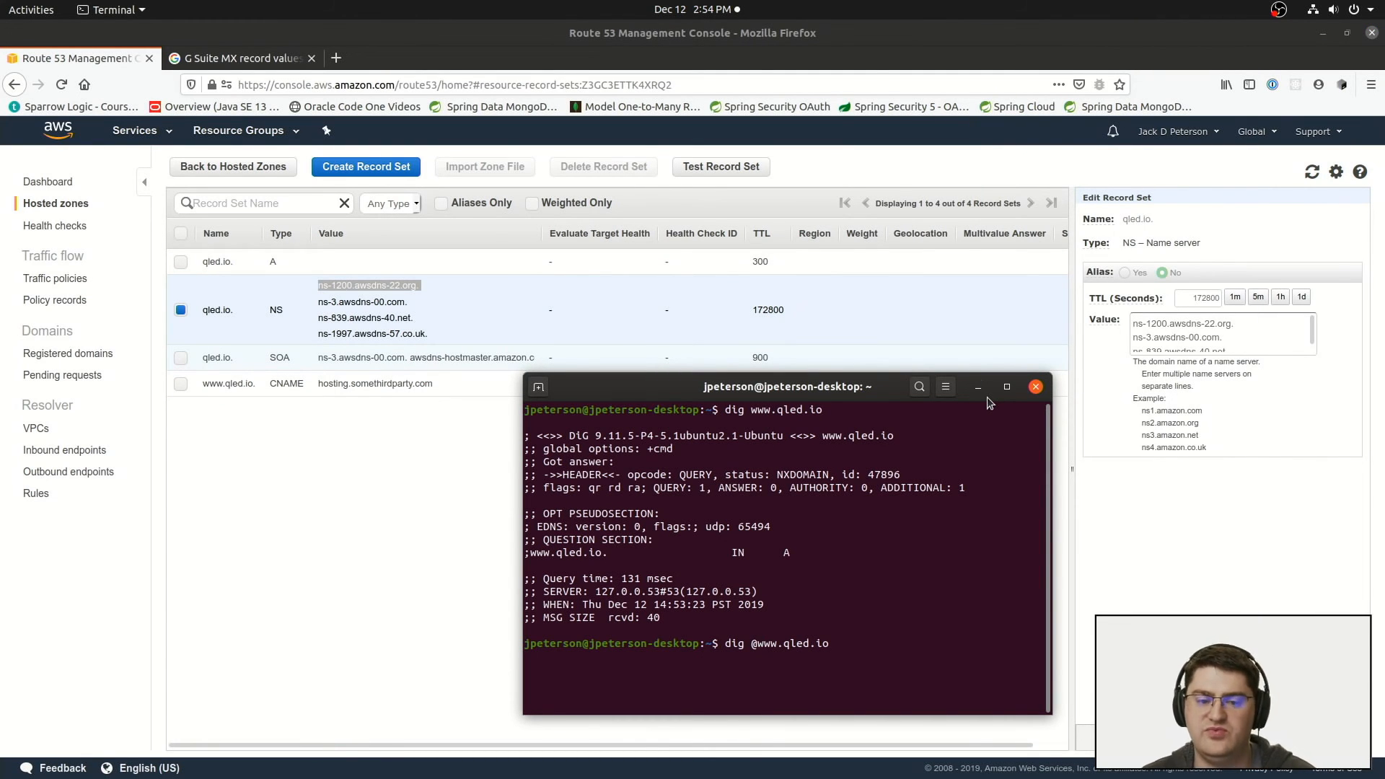
left_click(970, 389)
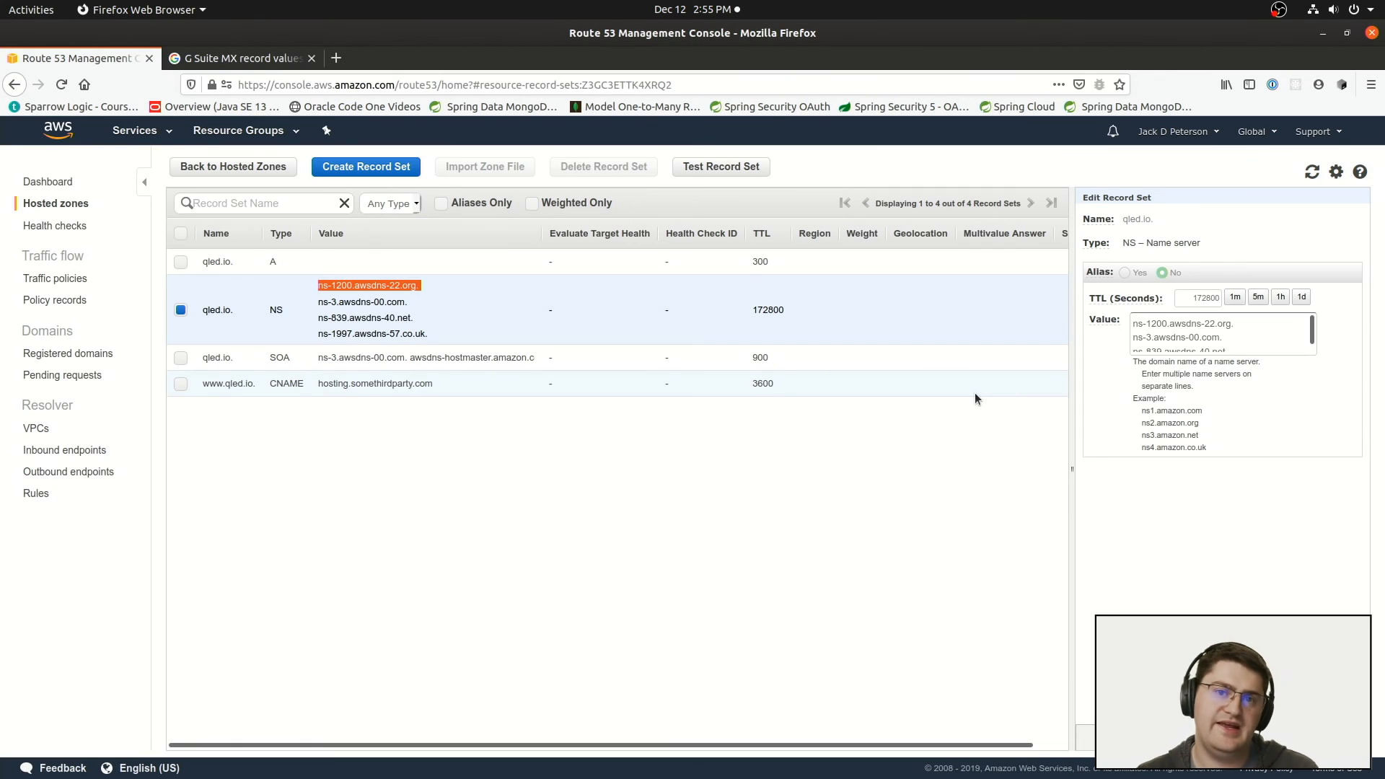
left_click(448, 334)
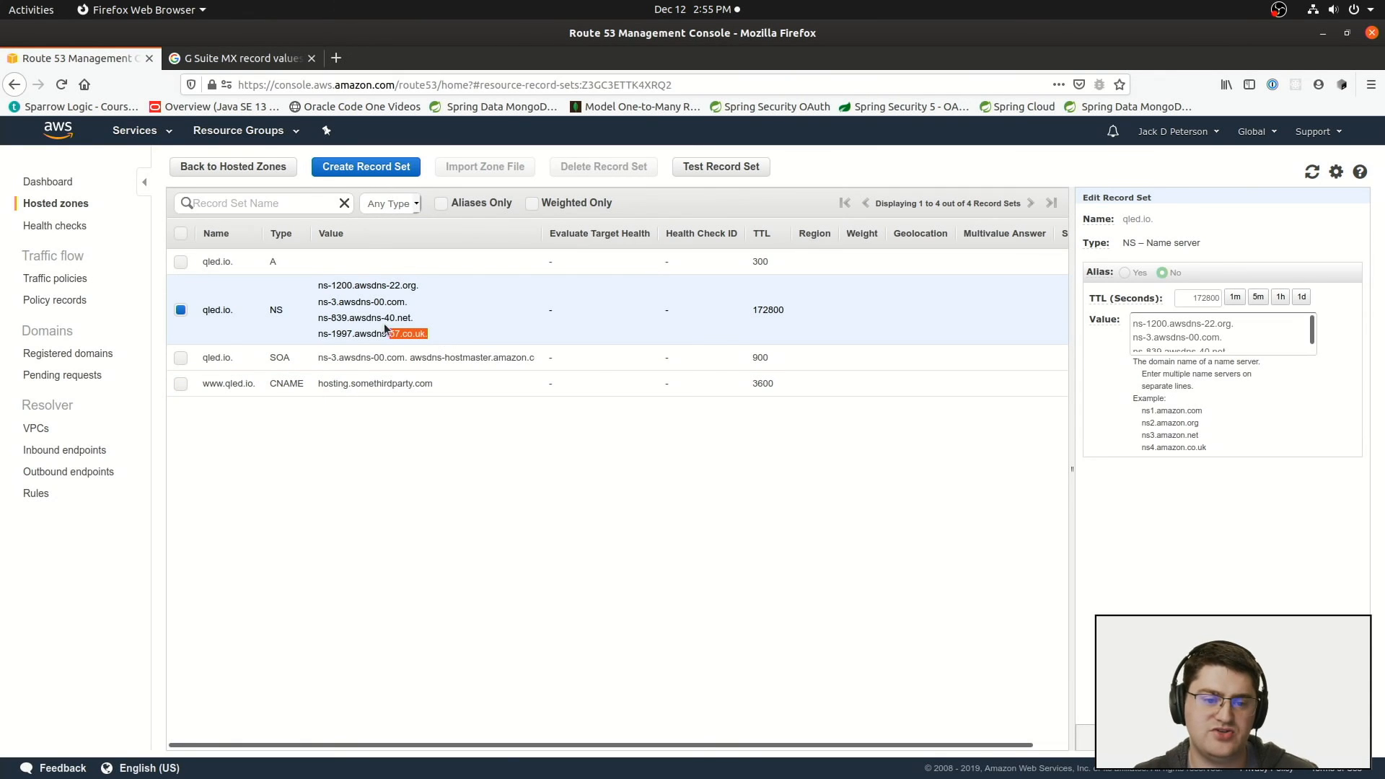
left_click_drag(388, 334, 319, 285)
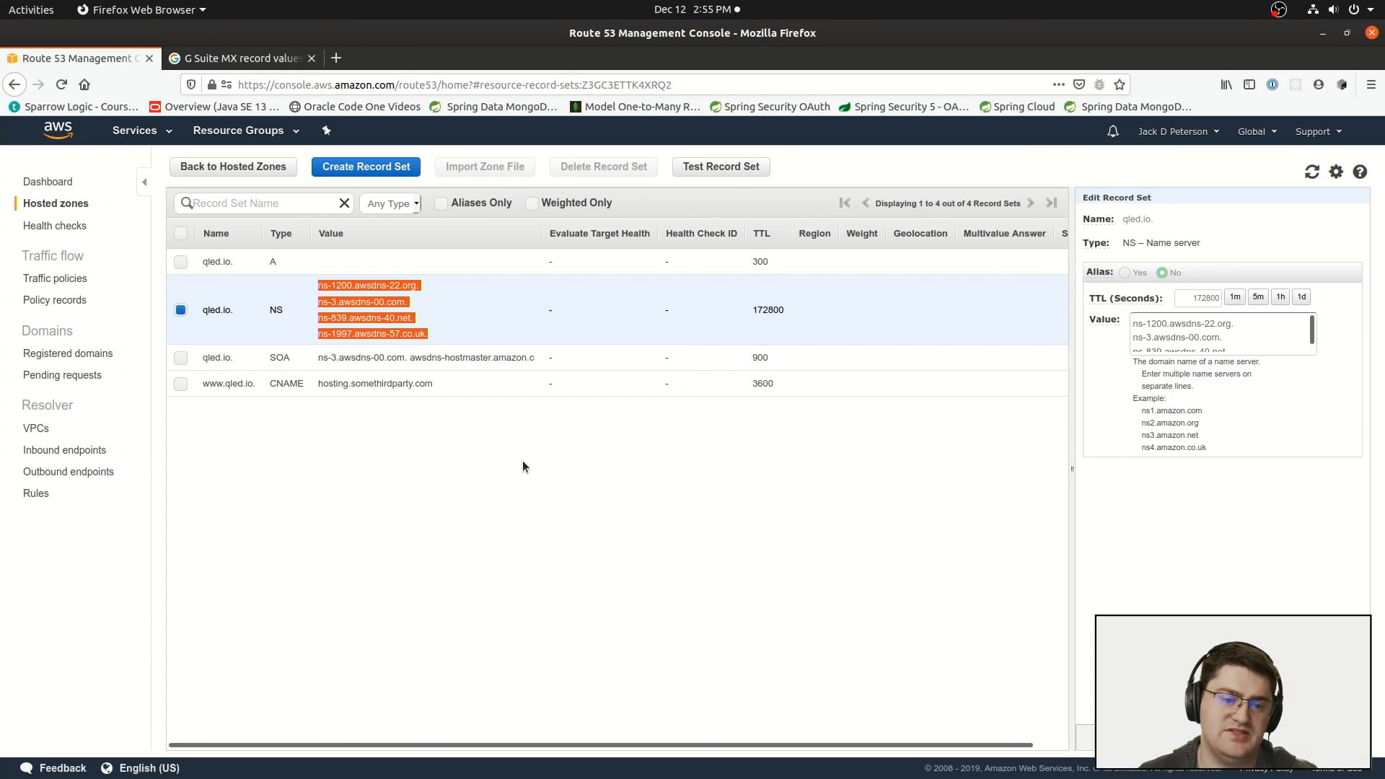
left_click(505, 466)
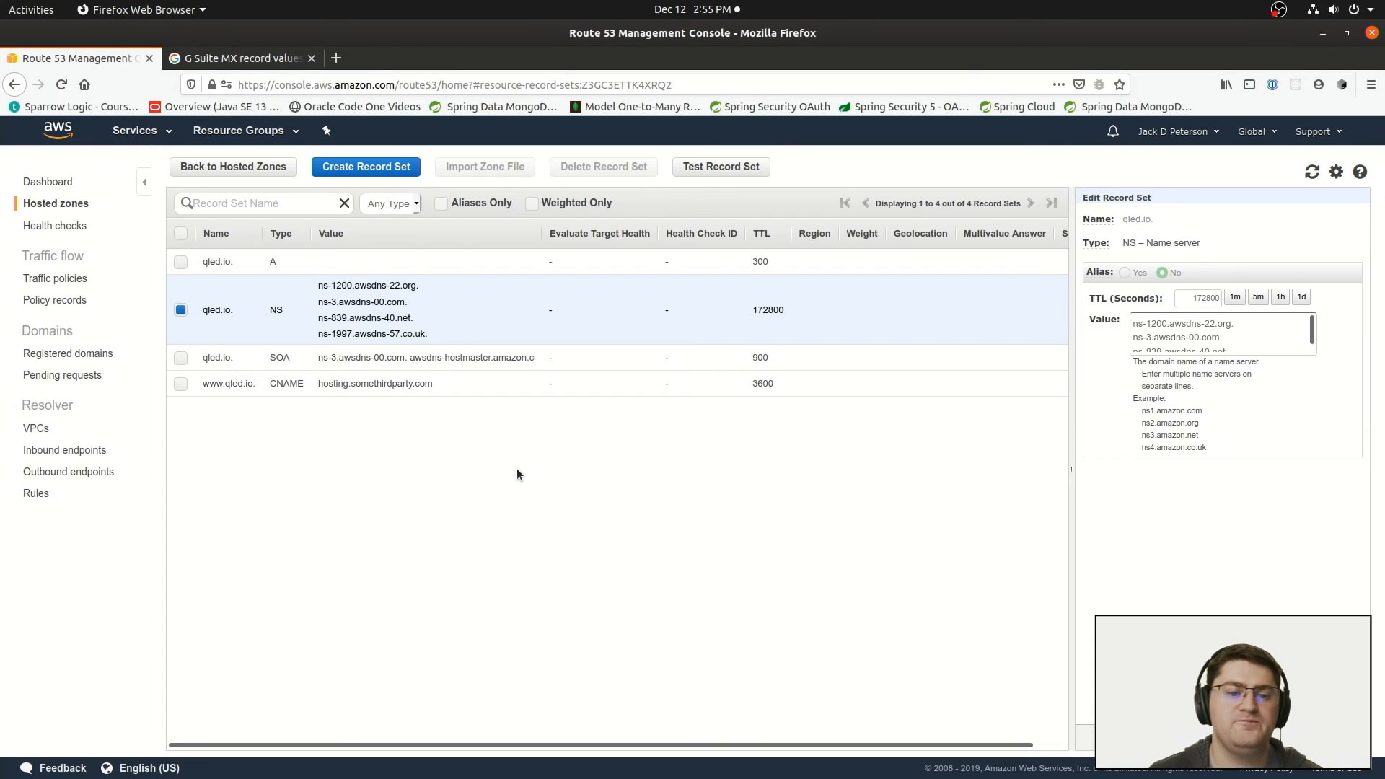